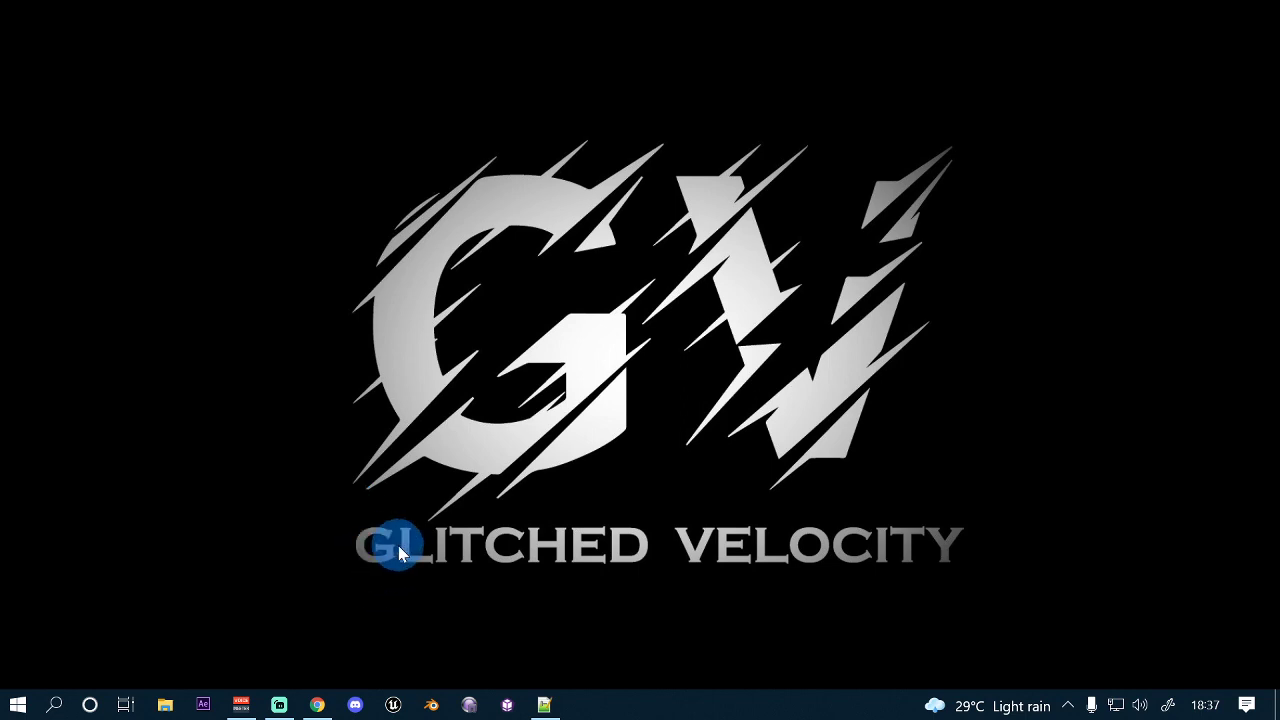
Step: Find the Toon Shading card on the Neophyte.cf Assets page, then close the browser
click(317, 704)
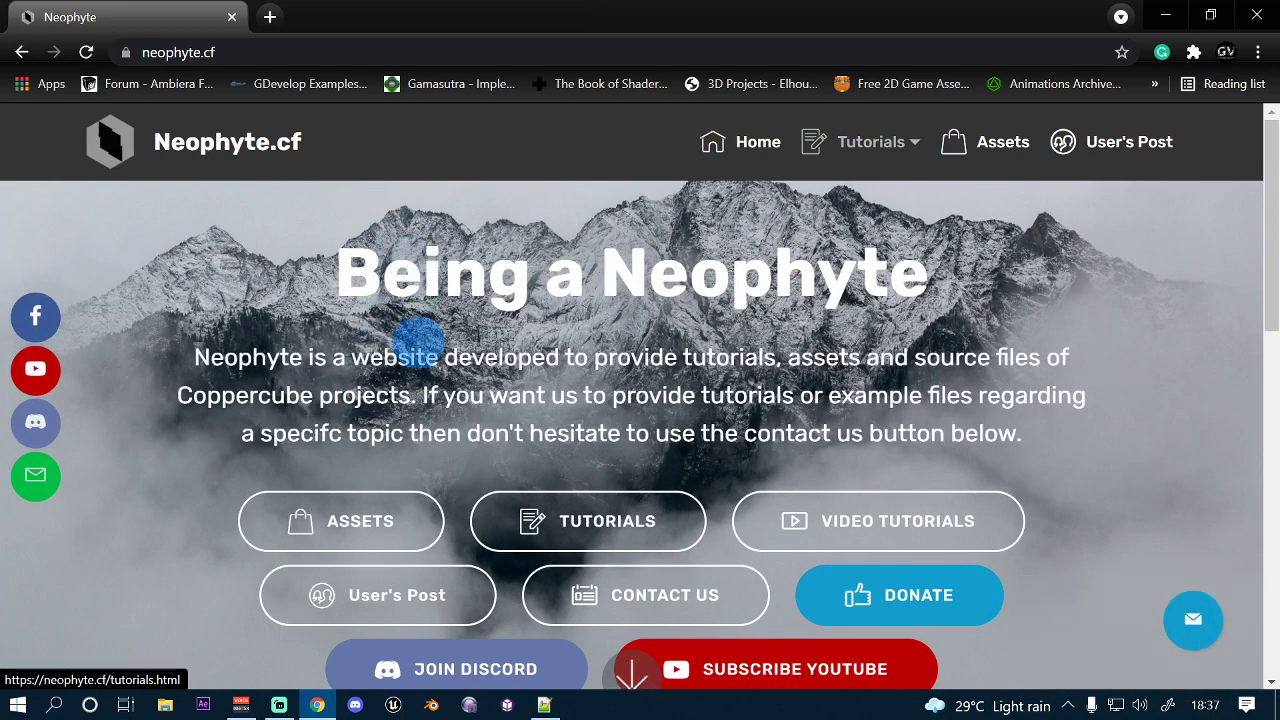
click(334, 514)
scroll(706, 451, down, 2)
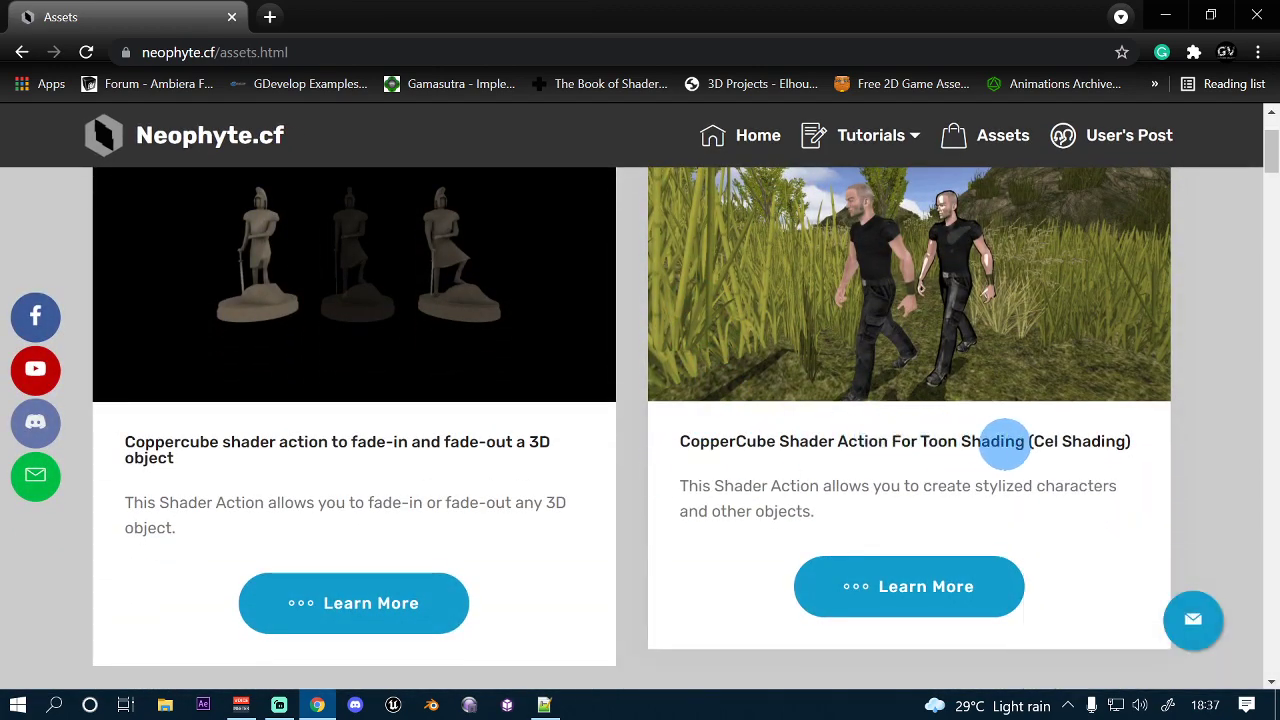
click(1236, 12)
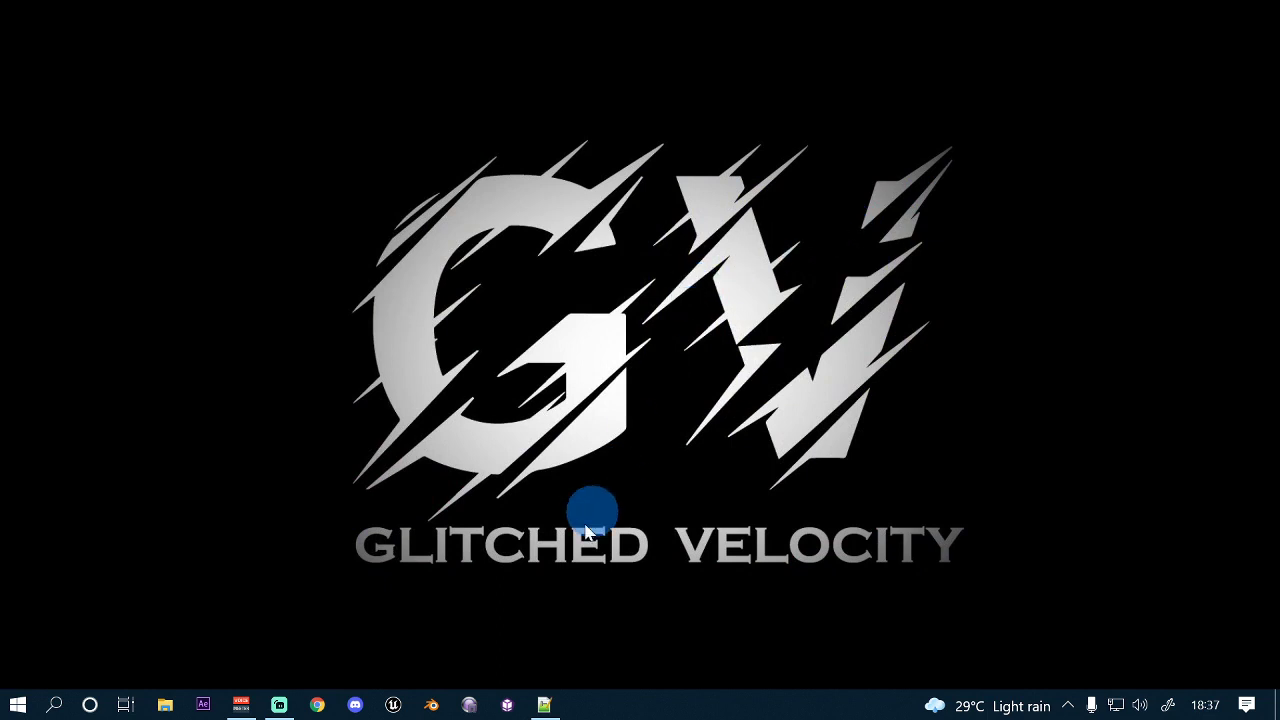
Step: Launch CopperCube 6 with a new empty 3D app and maximize the editor
click(505, 708)
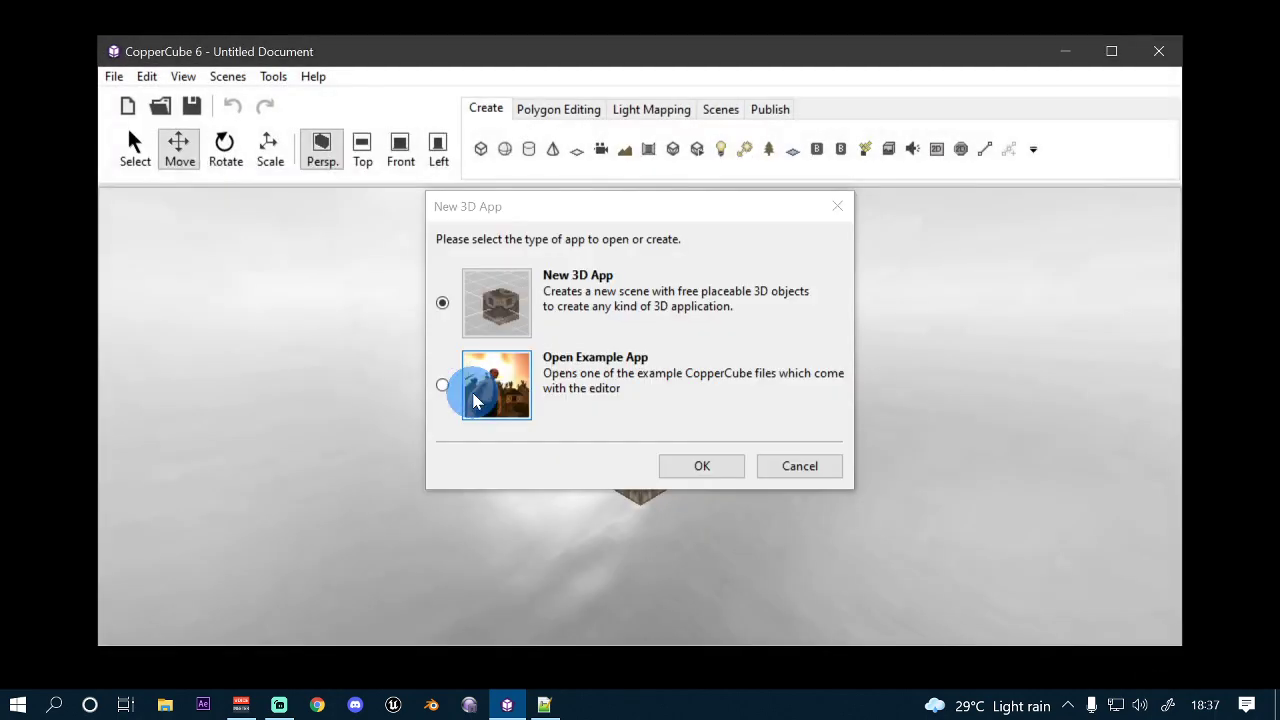
click(697, 462)
click(1100, 52)
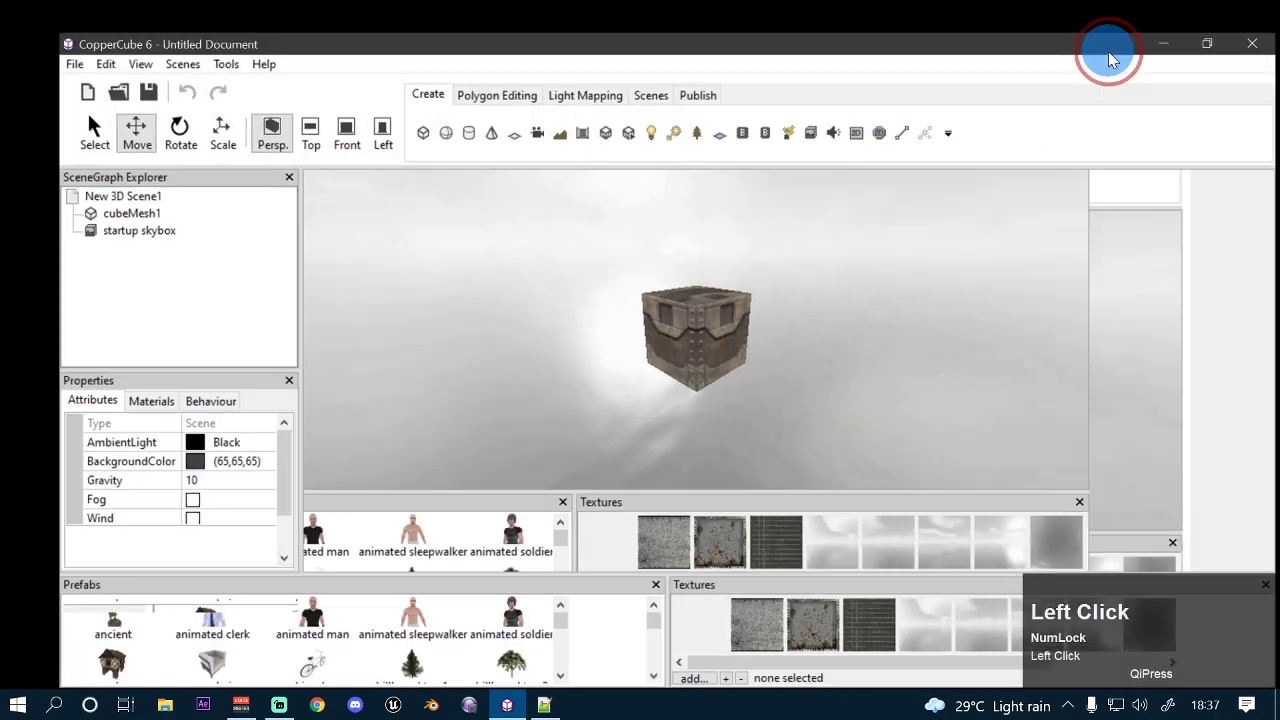
Step: Delete the startup skybox and add the animated man prefab beside the cube
click(99, 218)
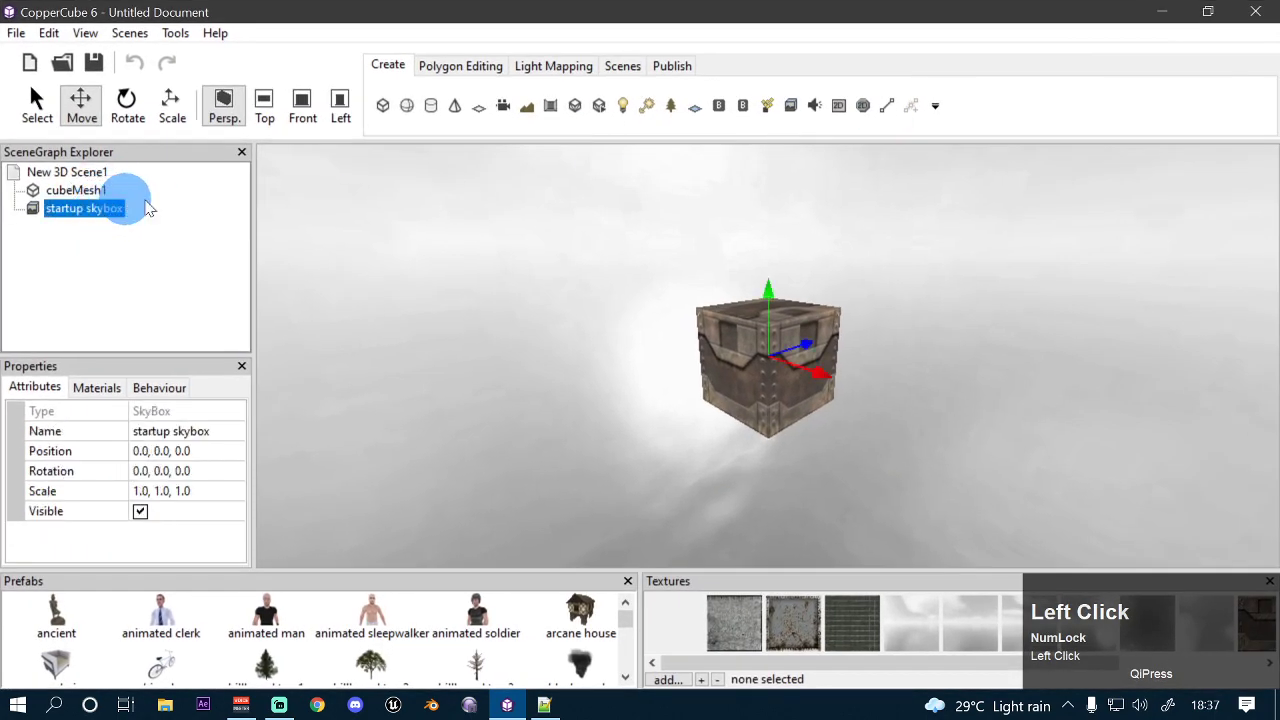
key(Delete)
click(476, 345)
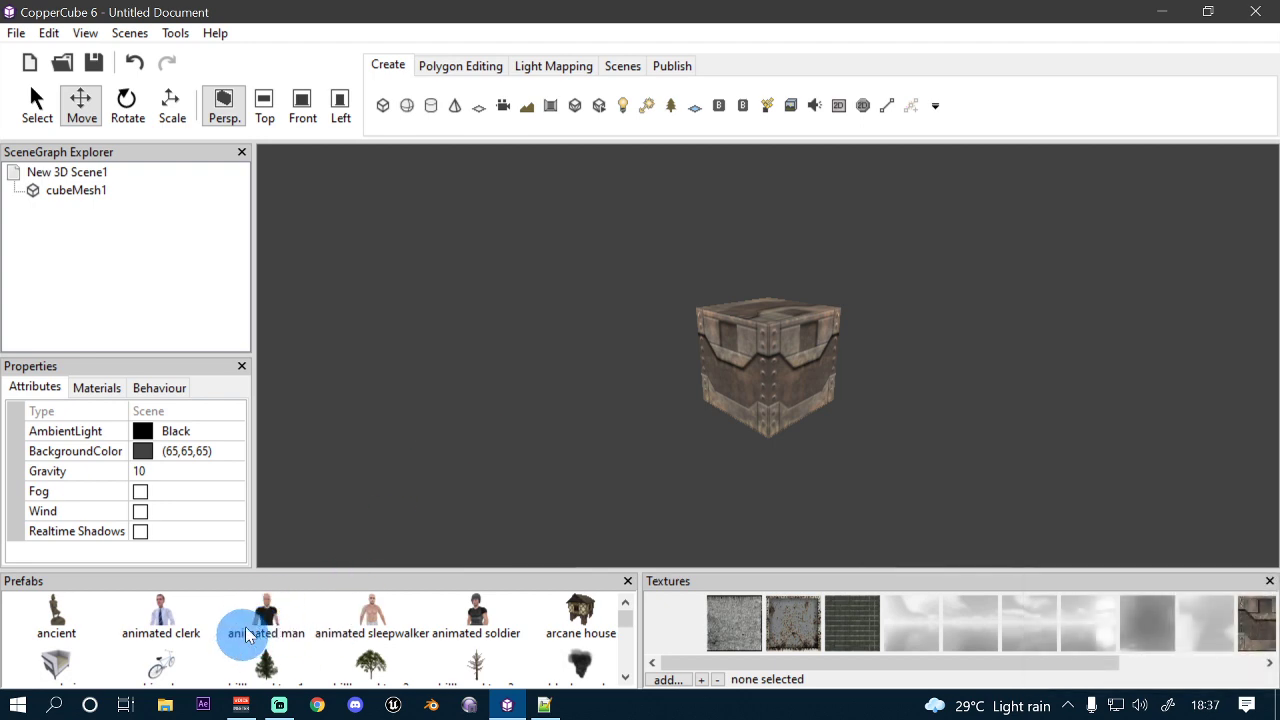
click(266, 620)
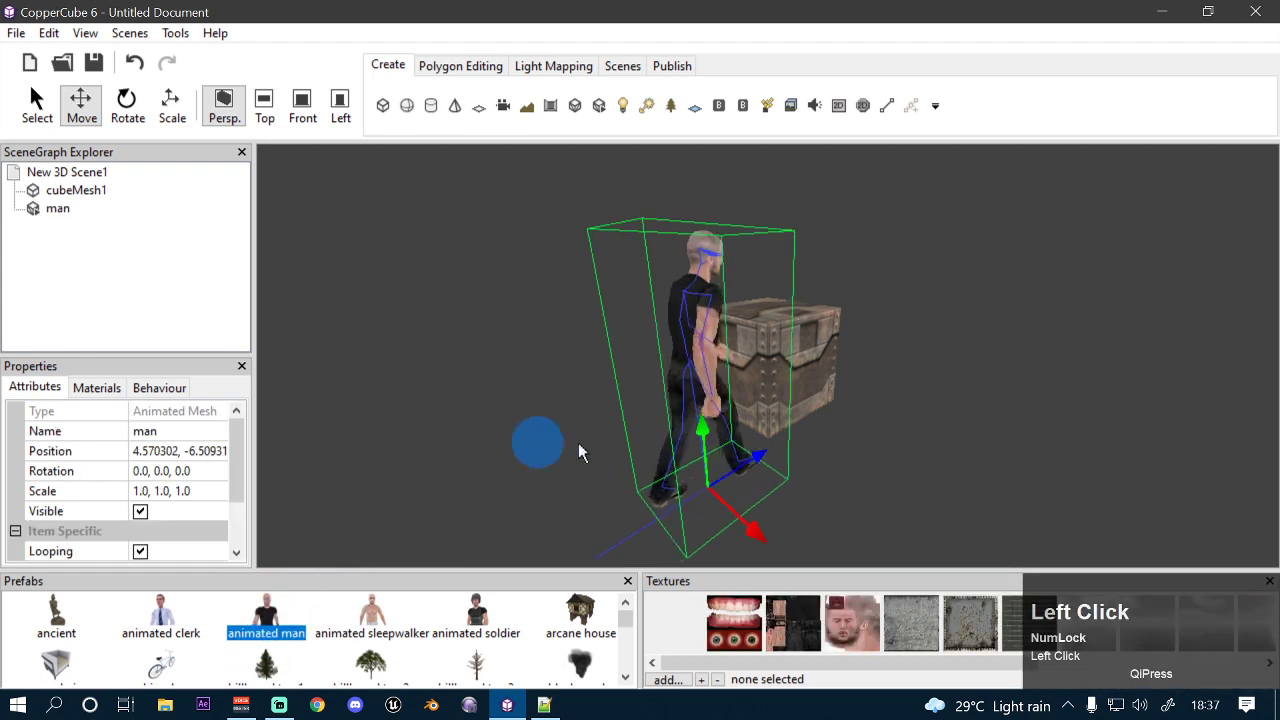
drag(760, 458, 765, 332)
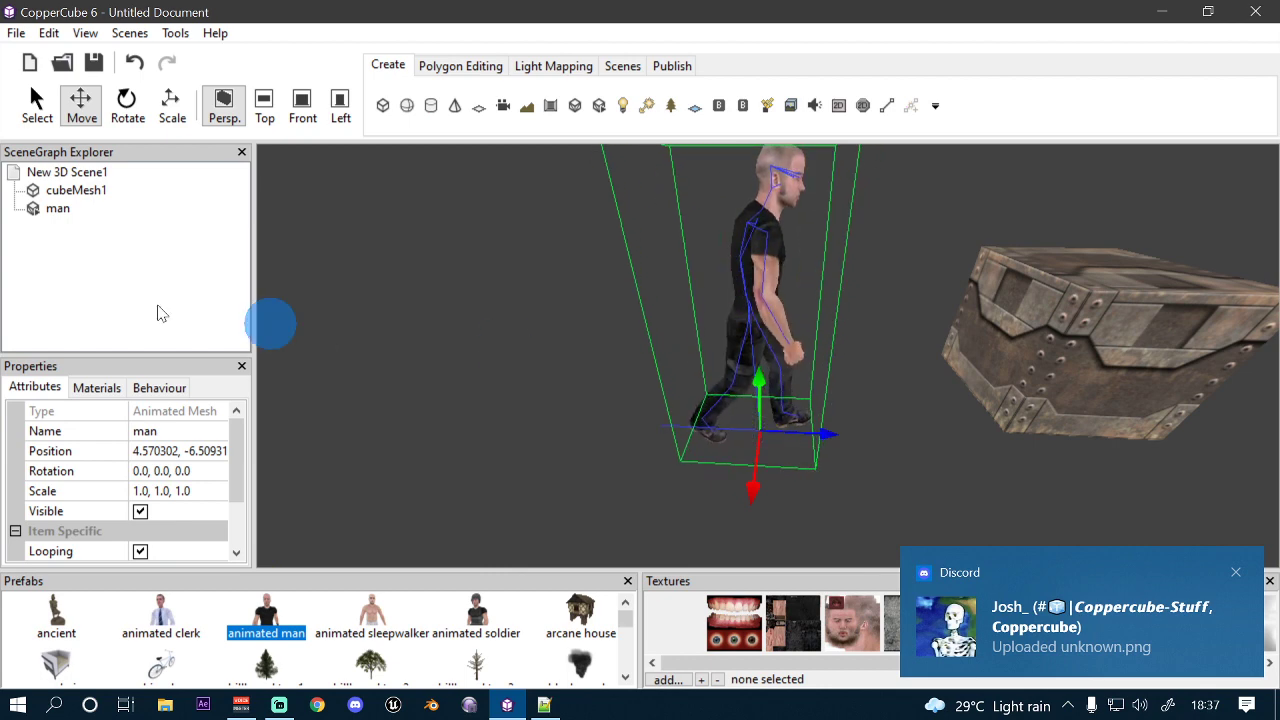
Step: Add a 'When a key is pressed do something' behaviour to the scene root
click(66, 173)
click(157, 387)
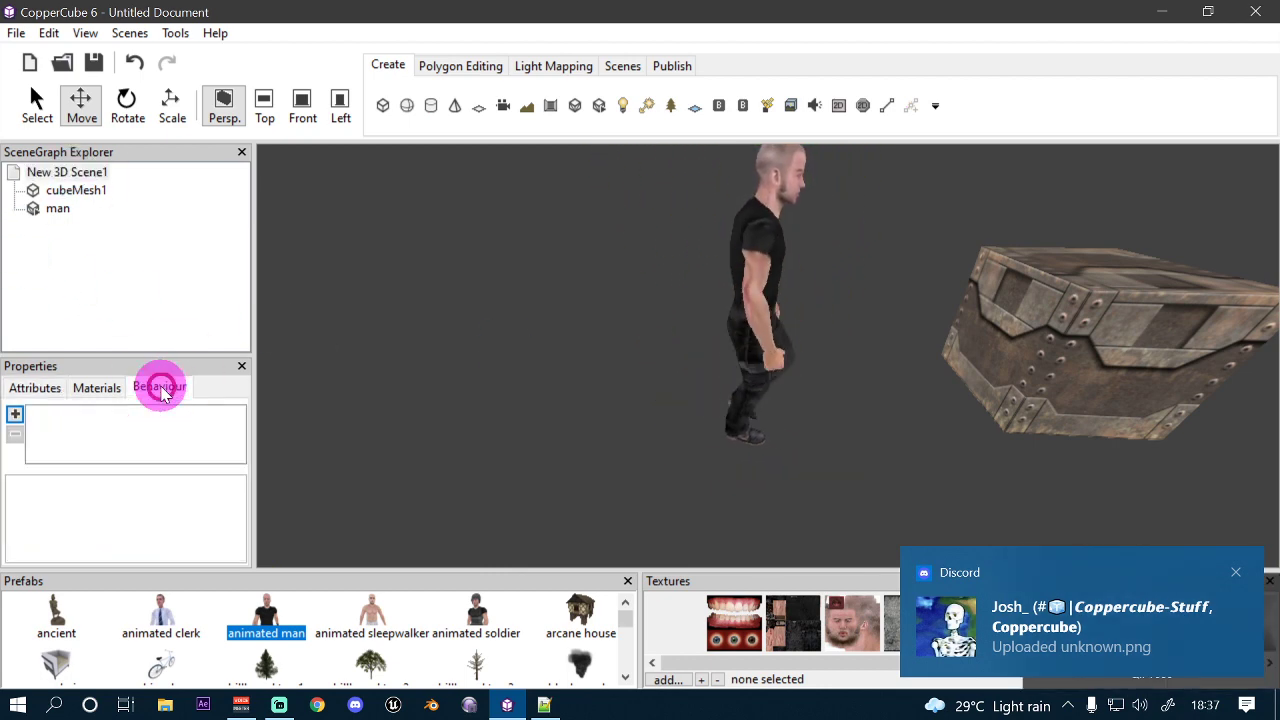
click(16, 418)
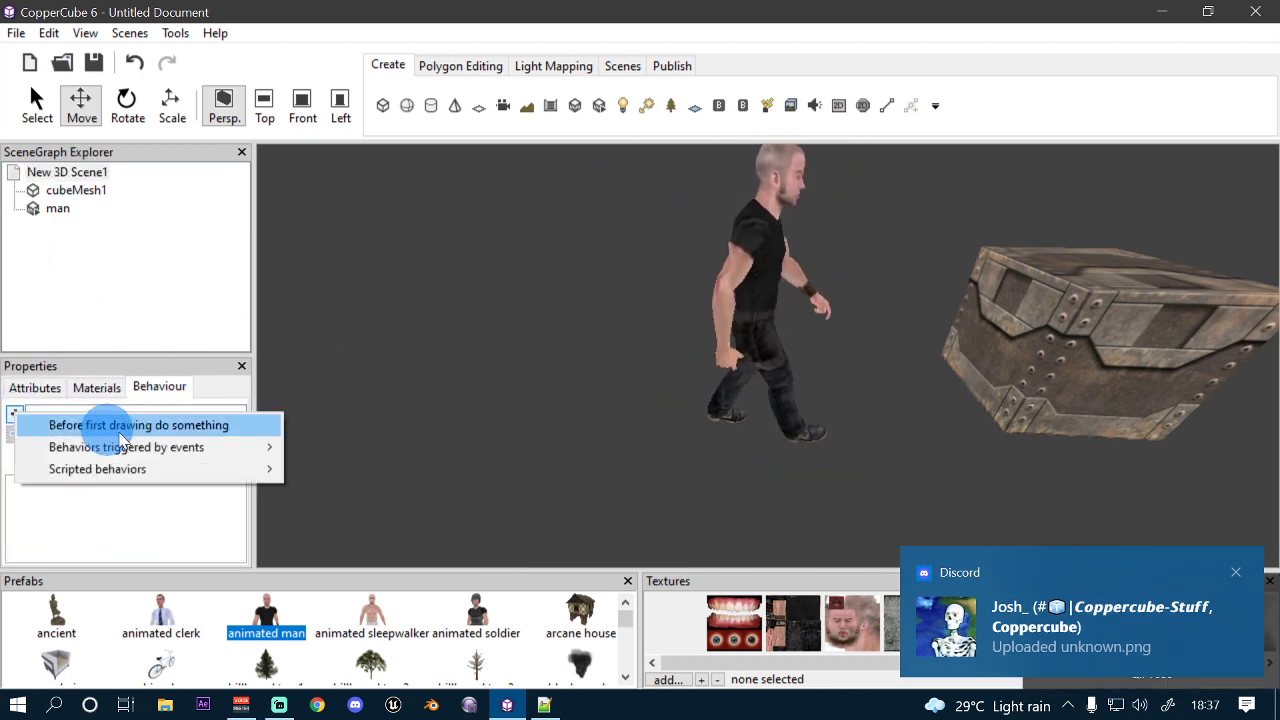
mouse_move(143, 449)
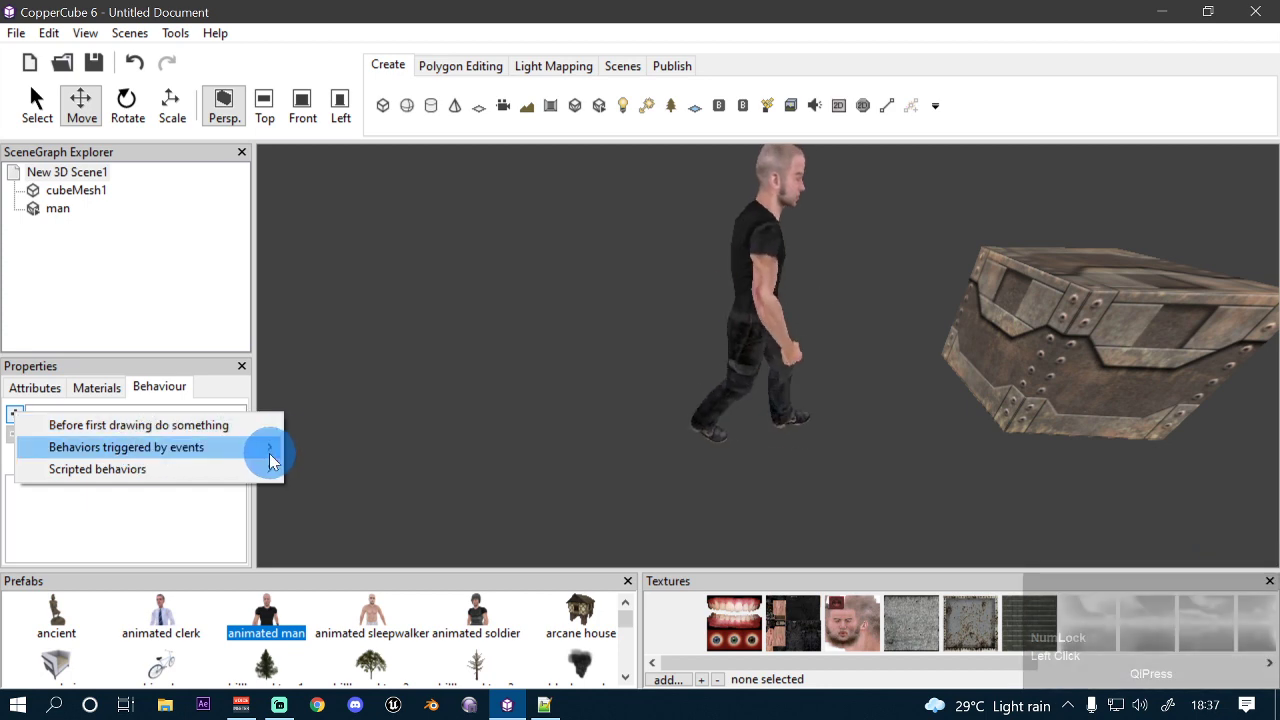
click(352, 470)
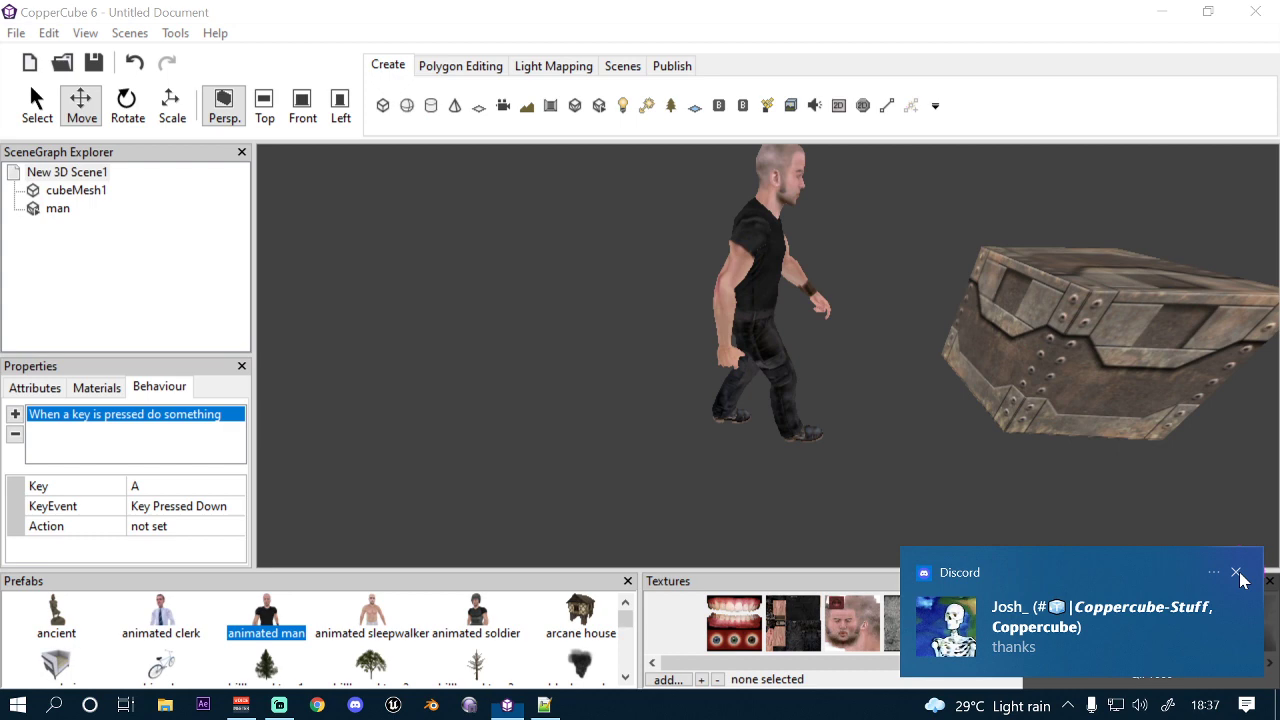
click(1236, 572)
Step: Set the behaviour's trigger key to F and open its actions editor
click(208, 490)
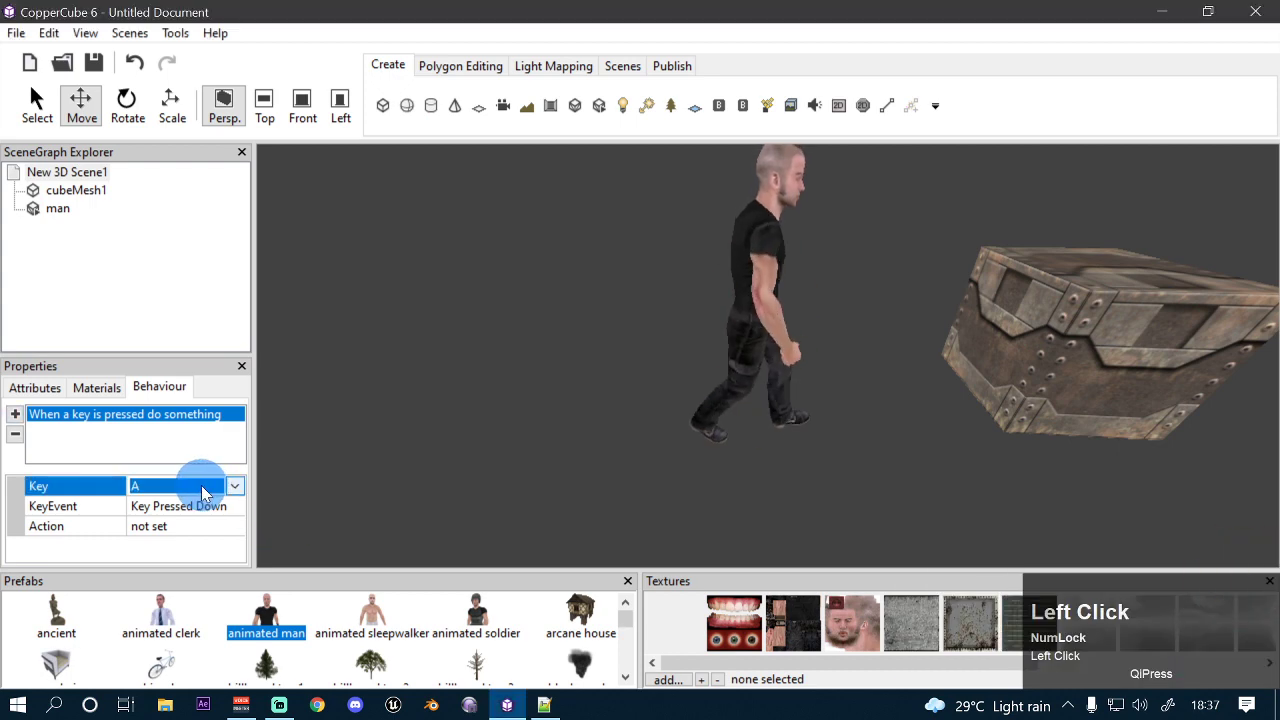
key(shift+f)
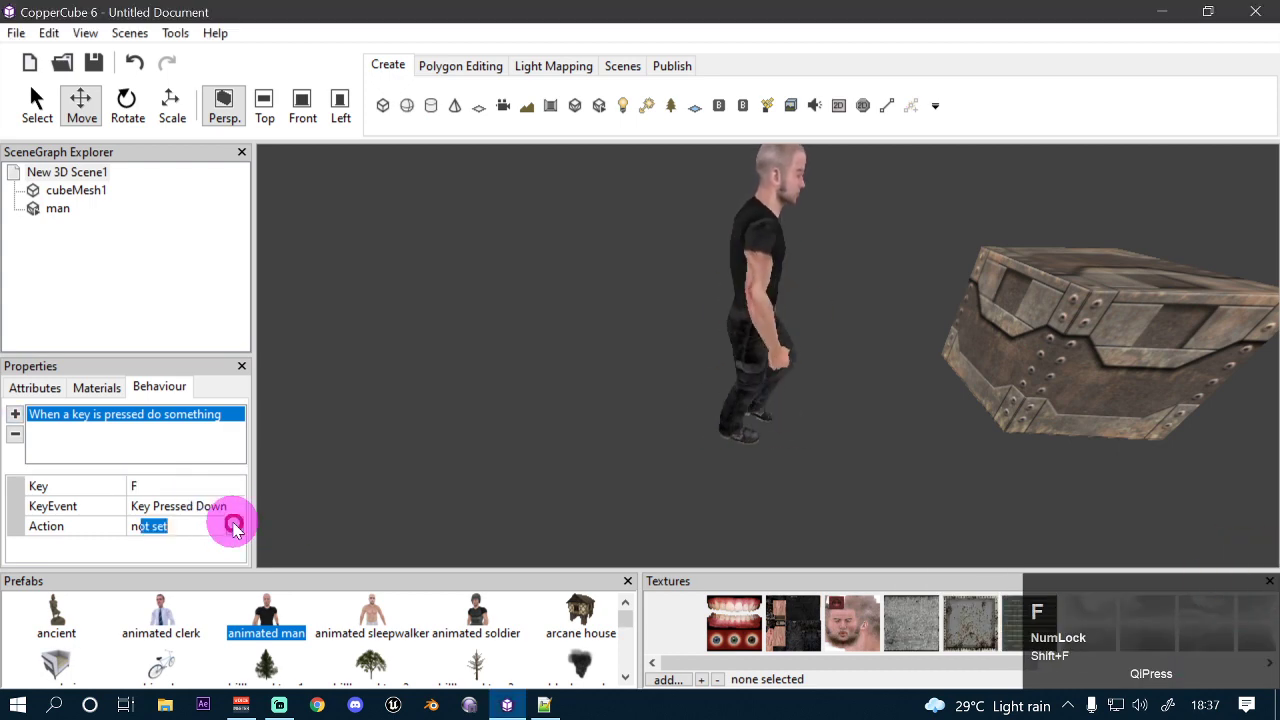
click(233, 526)
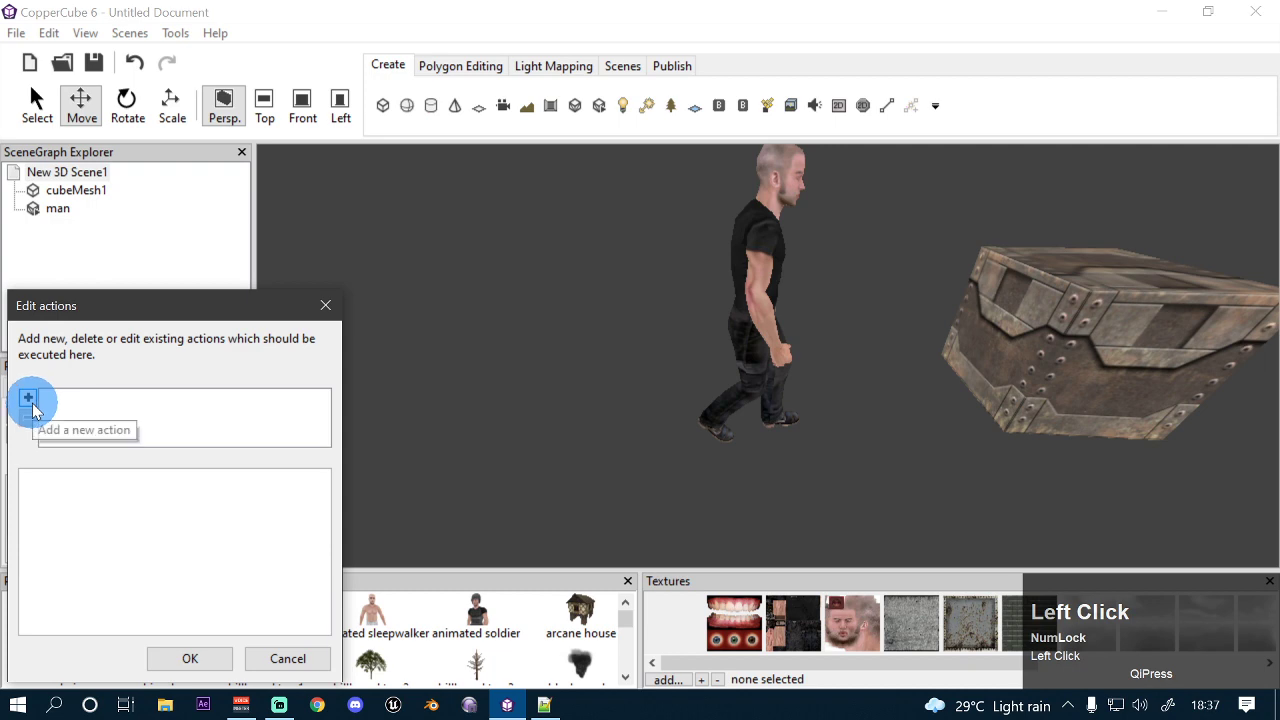
Step: Add a Toon Shader (cel shading) action with cubeMesh1 as the light source
click(28, 399)
mouse_move(189, 631)
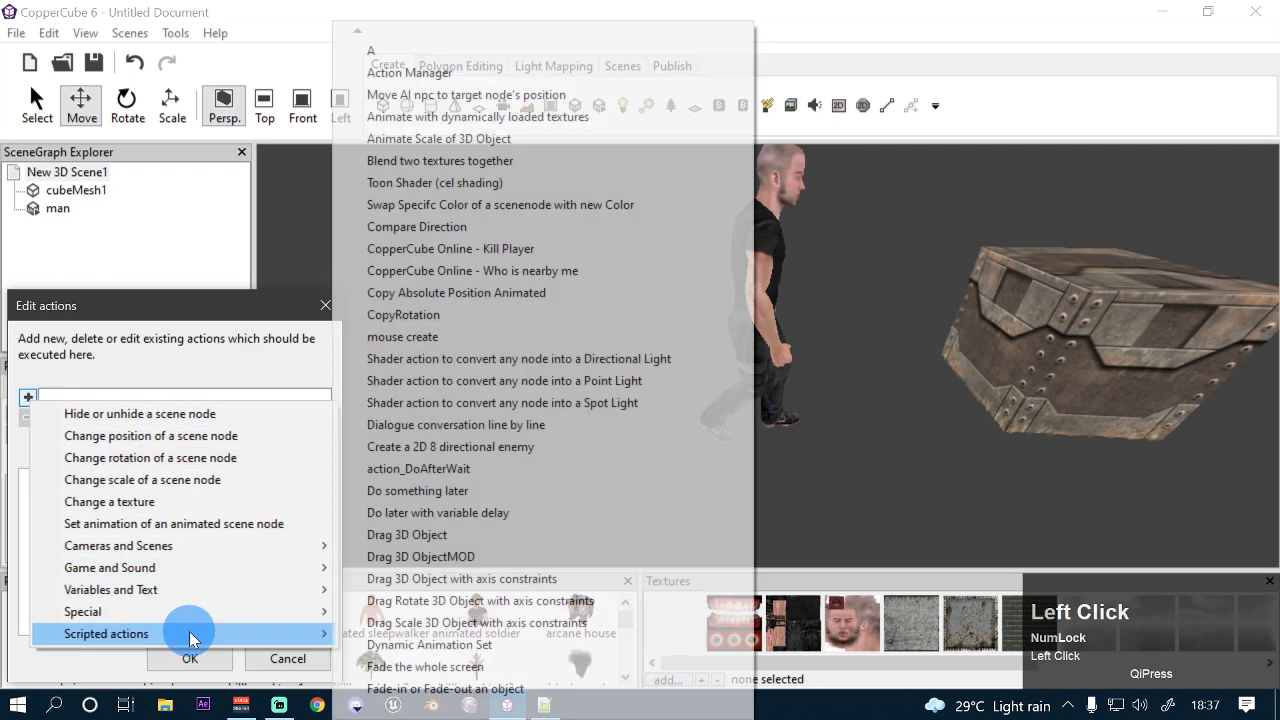
click(490, 185)
click(251, 482)
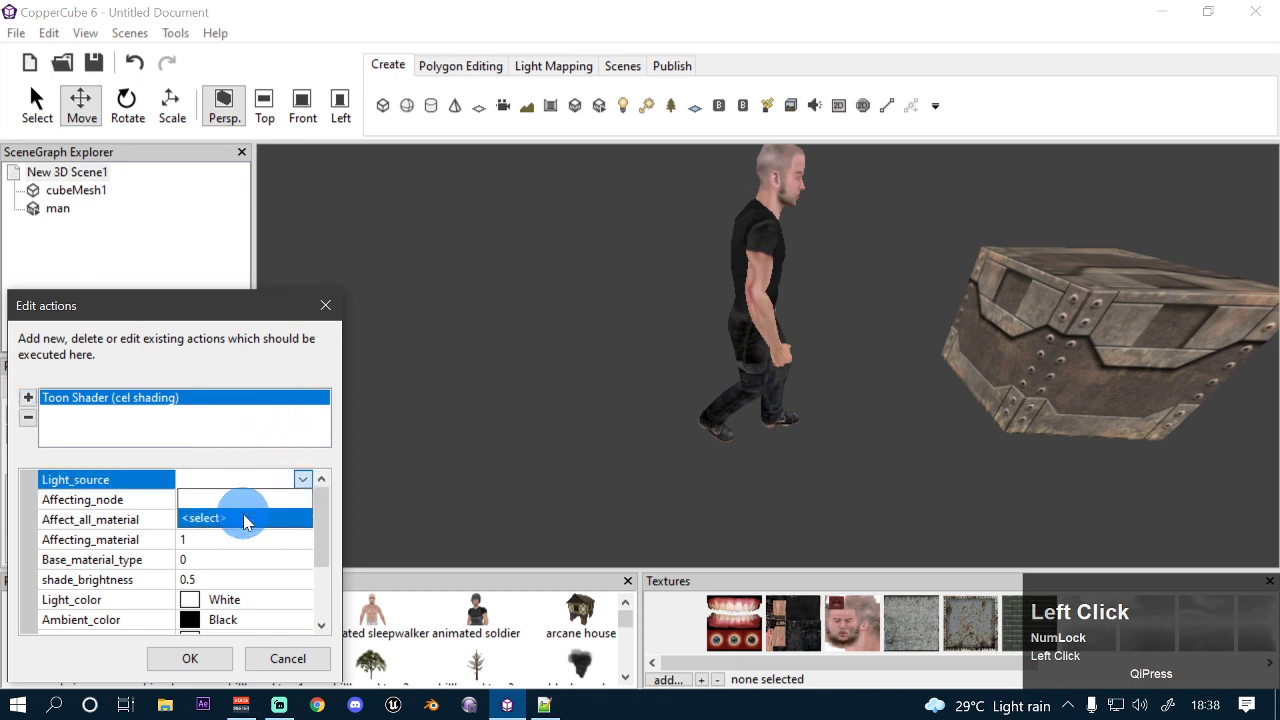
click(245, 519)
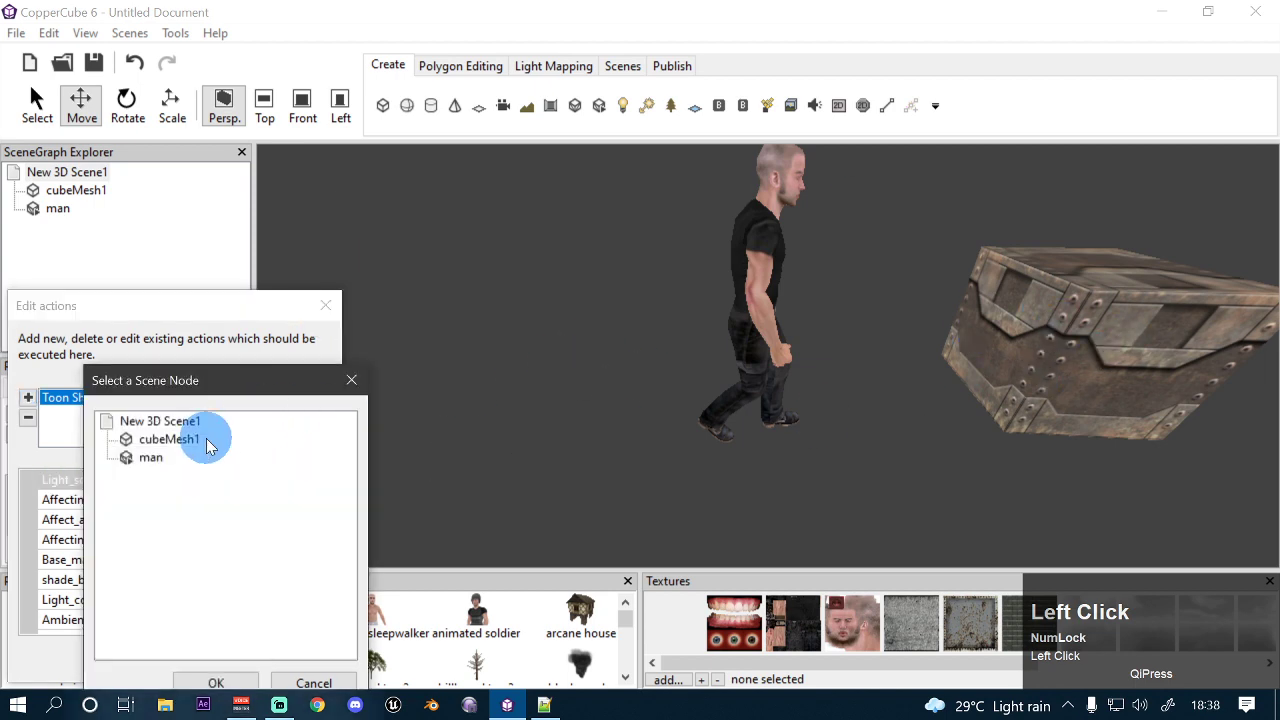
click(222, 682)
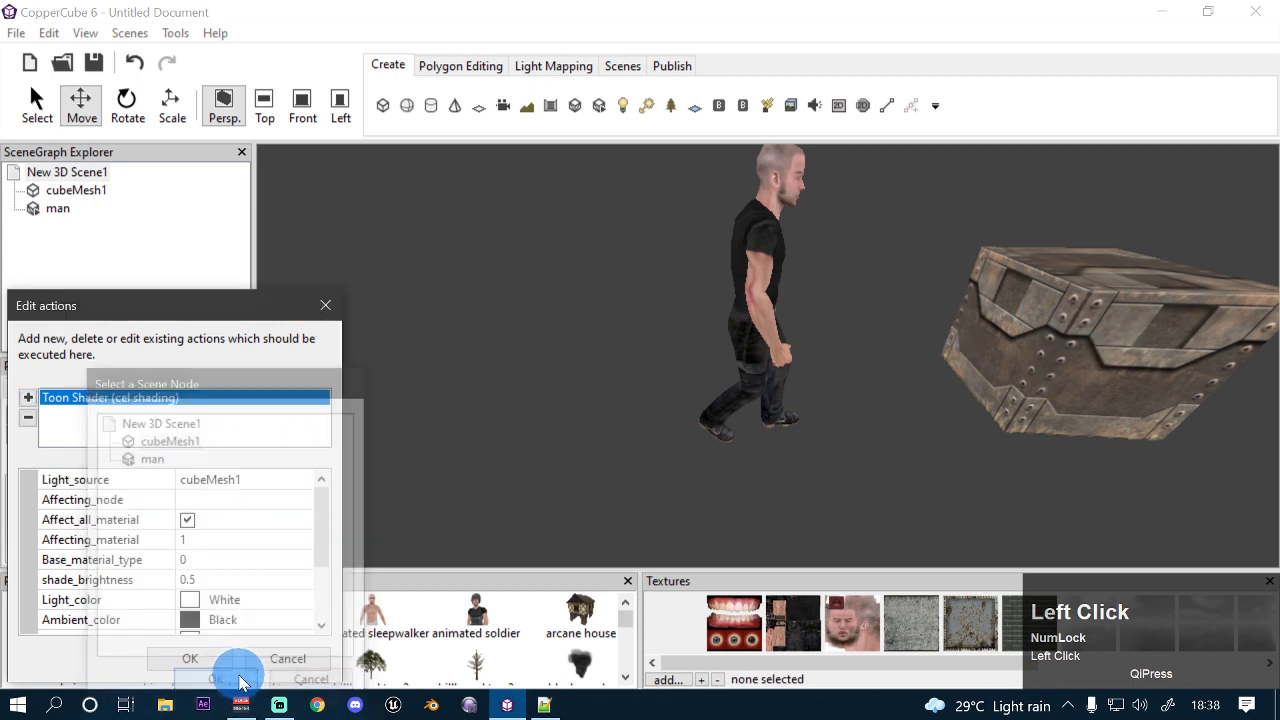
Step: Set the affected node to the man, tick Affect_all_material, and review the remaining properties
click(229, 503)
click(225, 517)
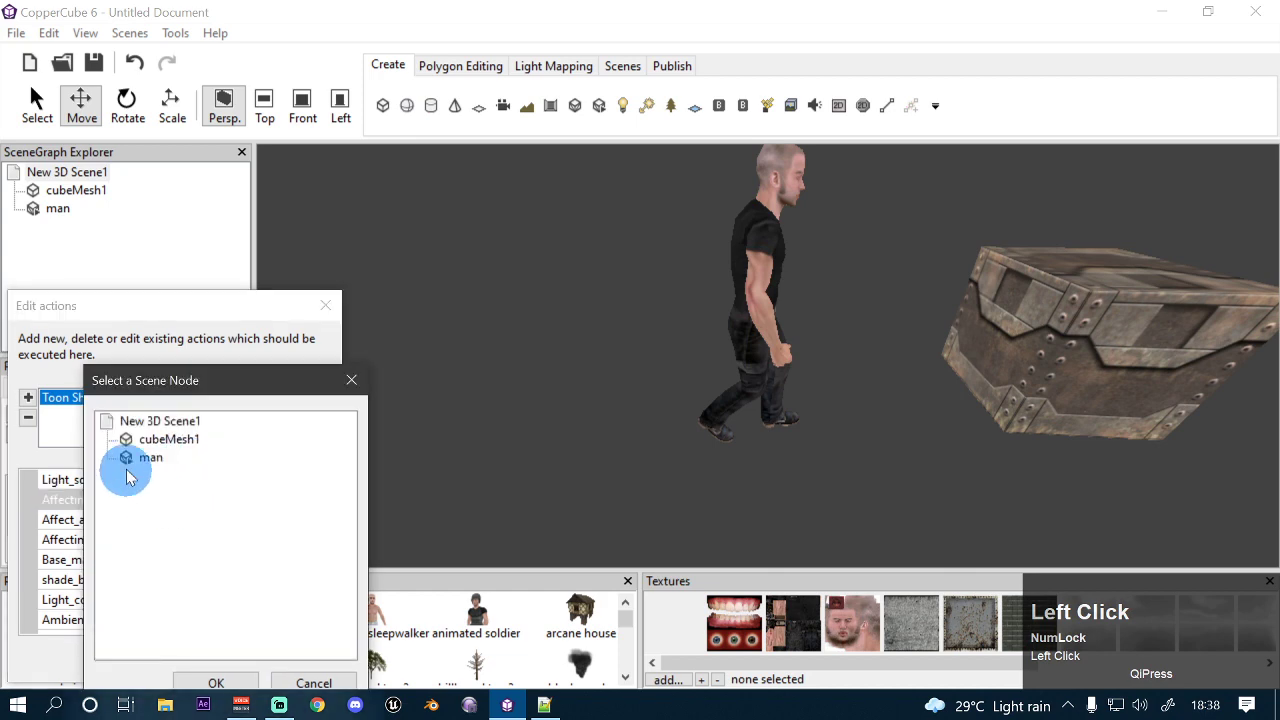
click(216, 682)
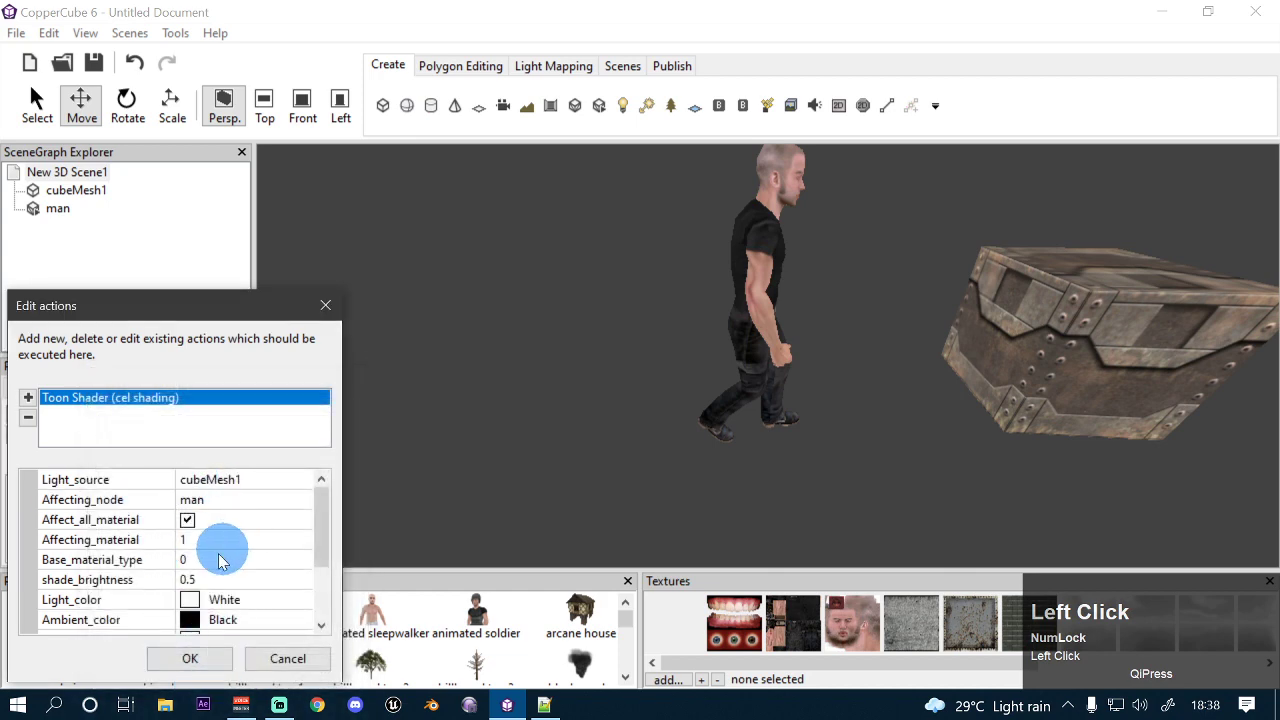
click(186, 518)
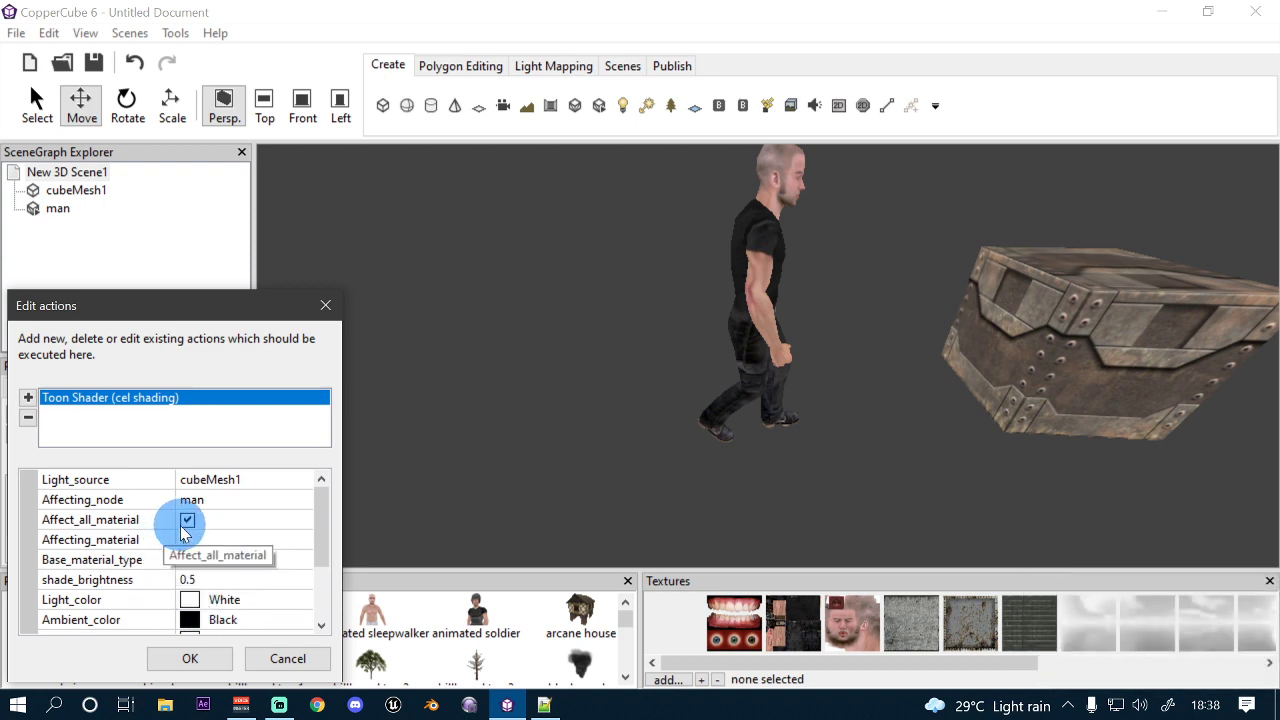
scroll(170, 605, down, 1)
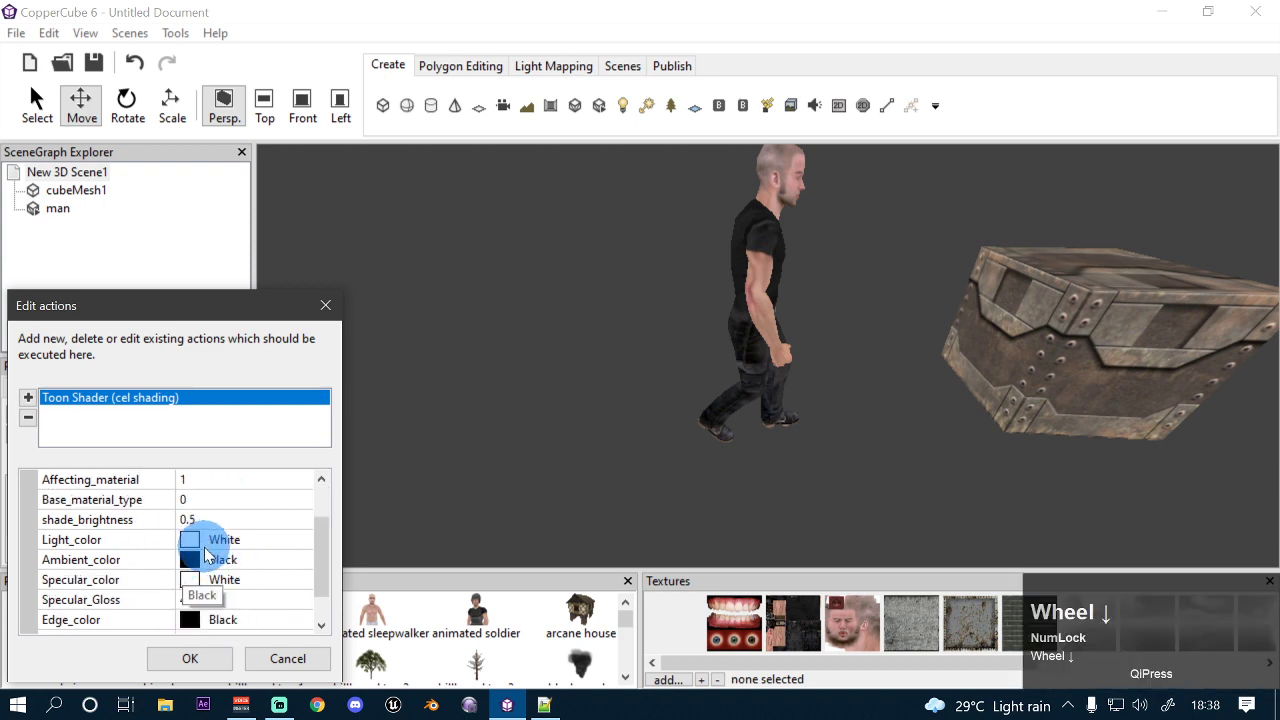
scroll(205, 555, up, 1)
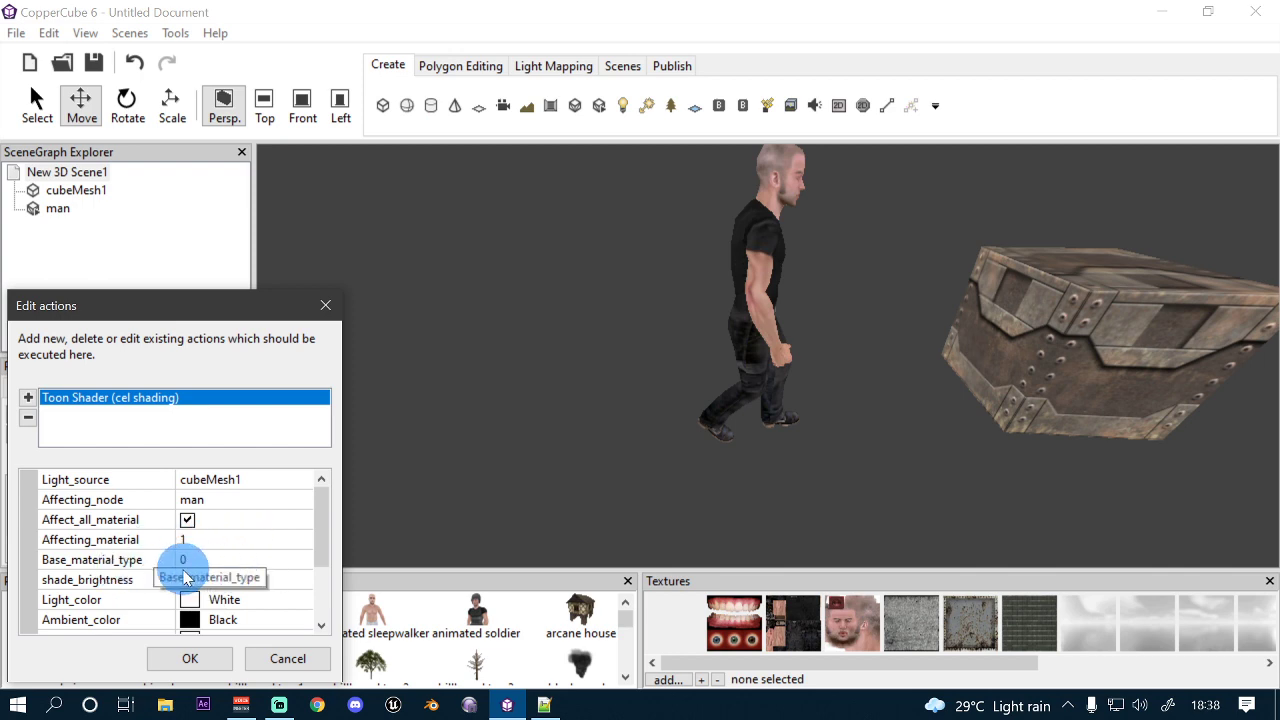
scroll(185, 578, down, 1)
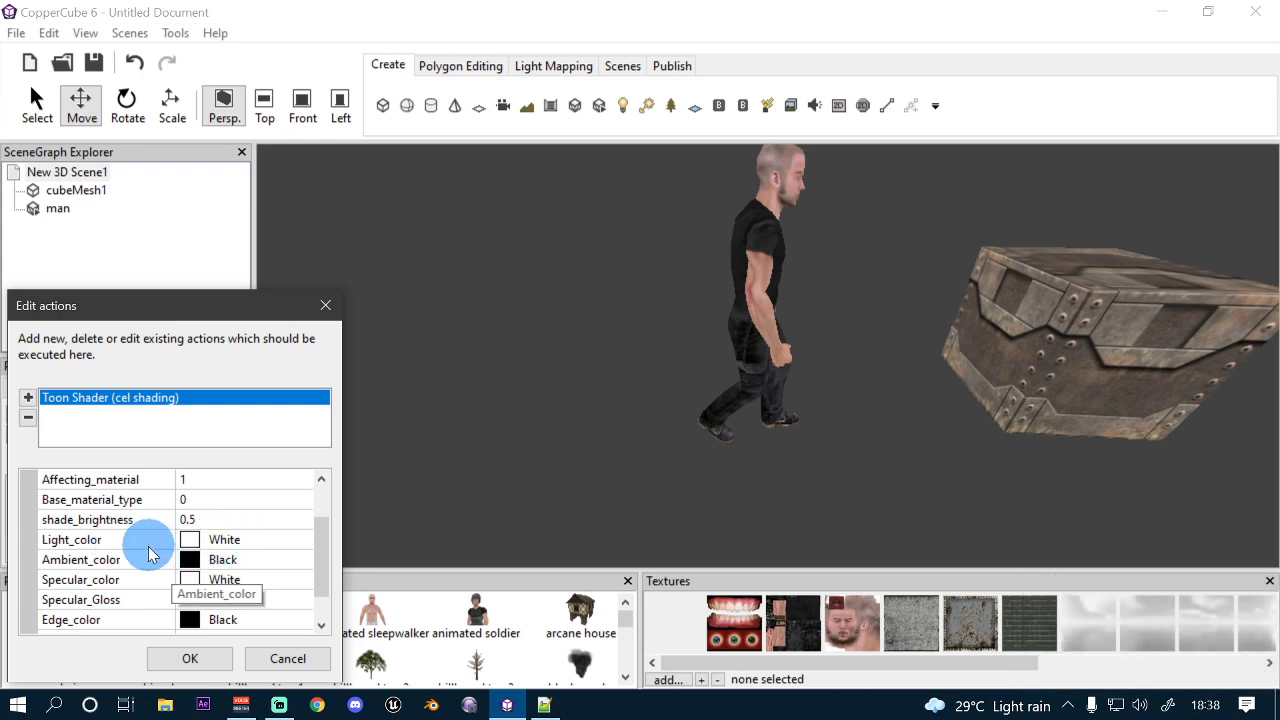
scroll(130, 565, down, 1)
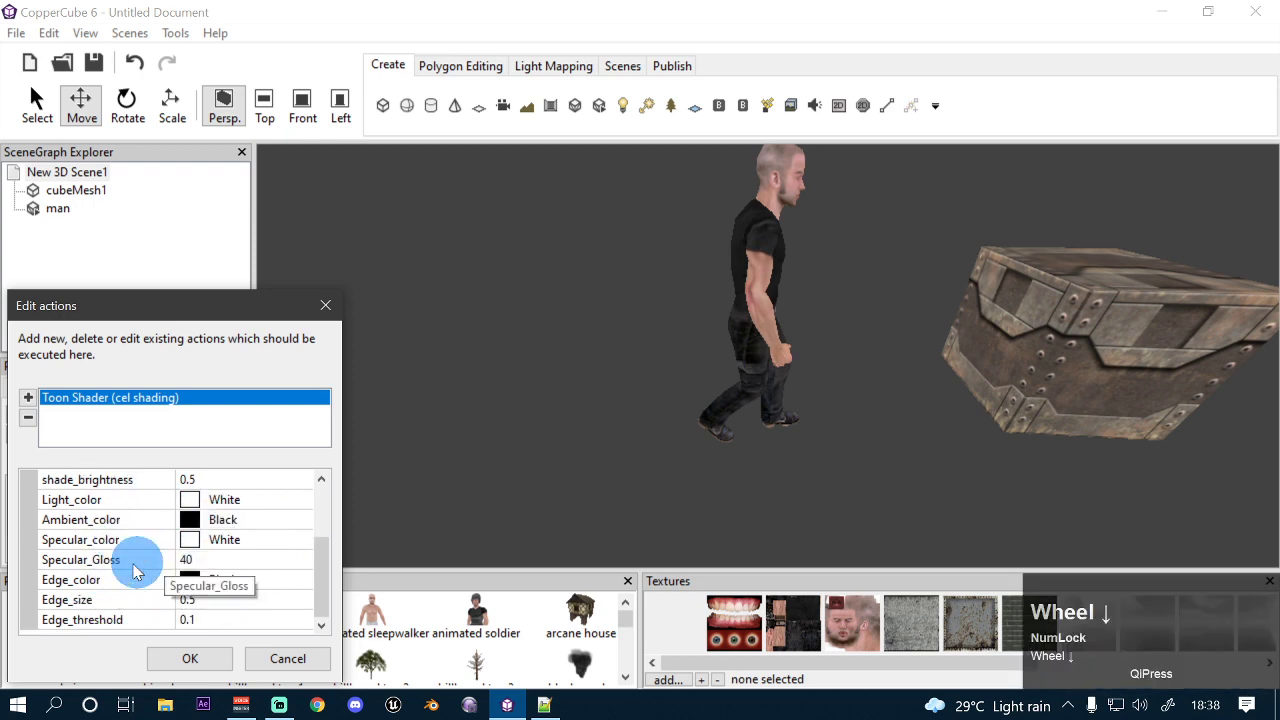
click(183, 568)
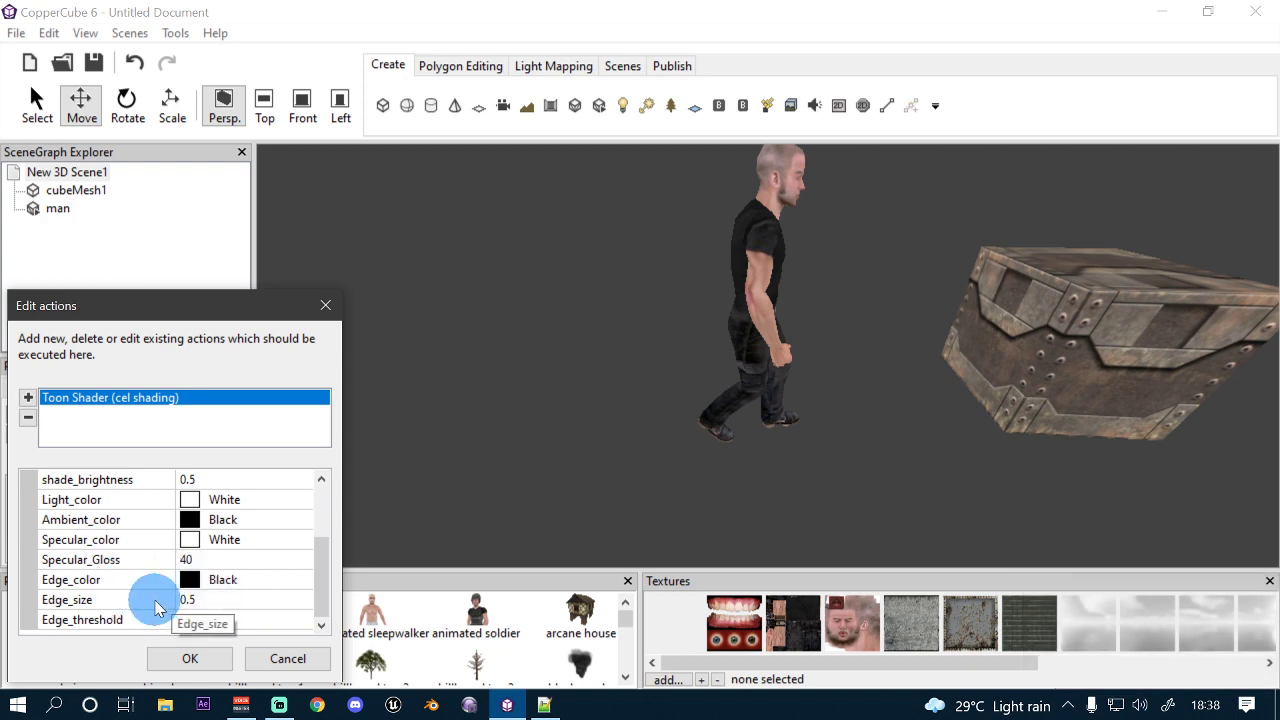
Step: Set Edge_size to 0.3, review Specular_Gloss and shade_brightness, and confirm the Toon Shader action
click(212, 656)
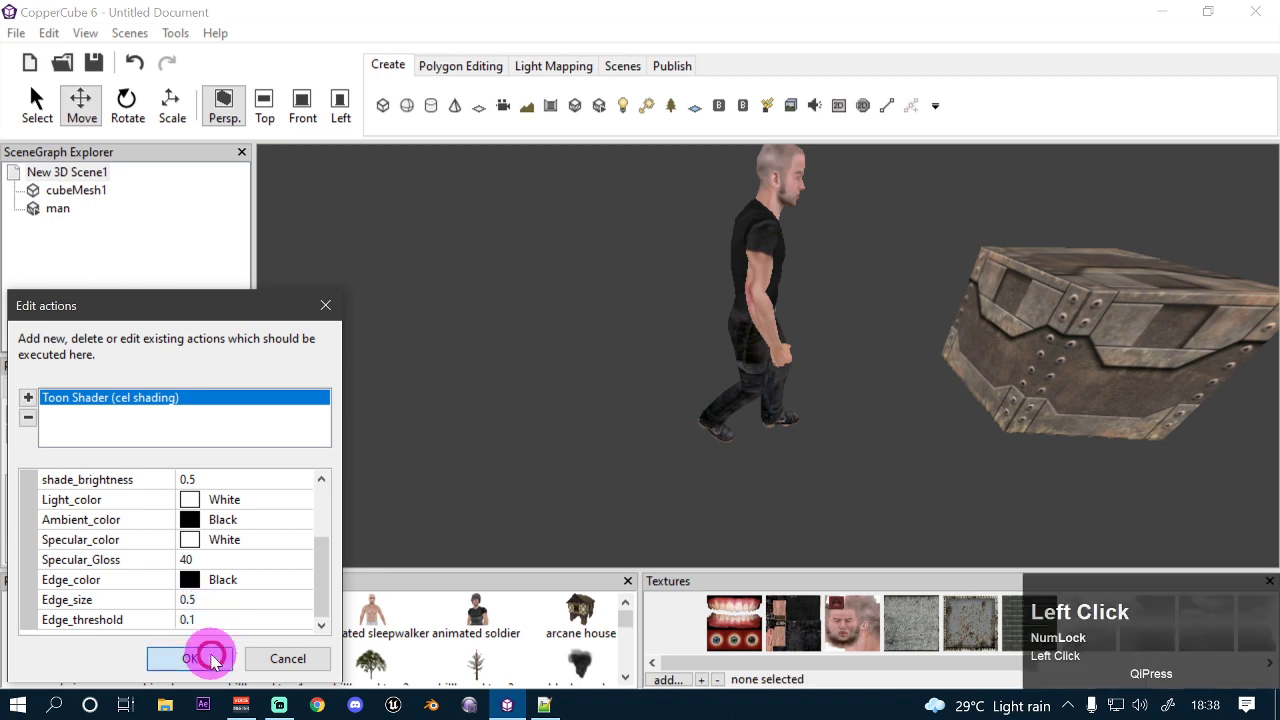
scroll(220, 540, up, 1)
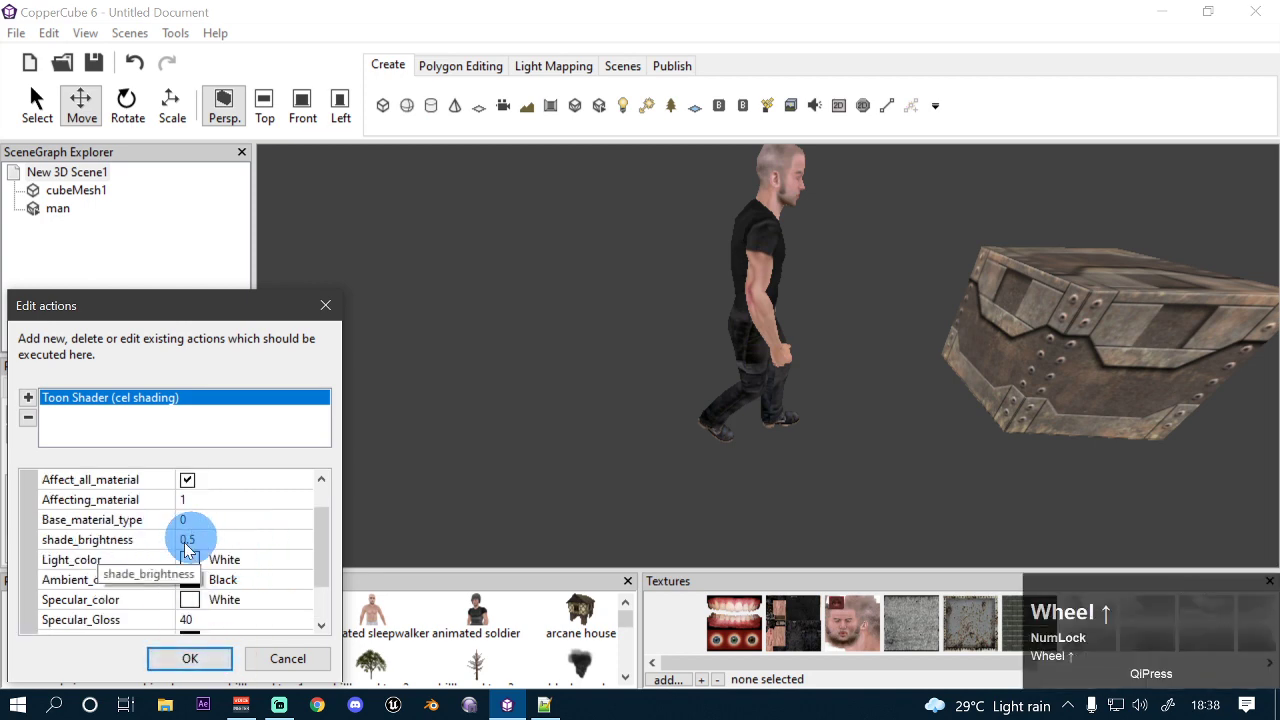
scroll(240, 543, down, 1)
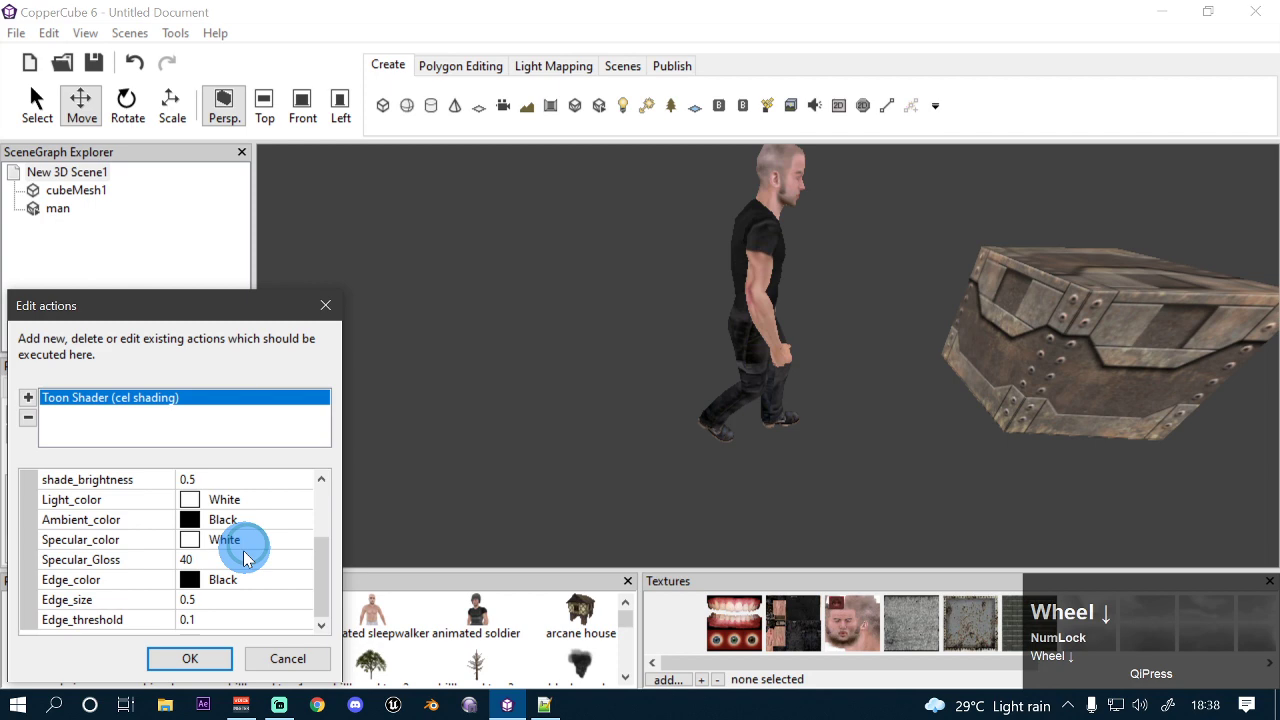
click(213, 600)
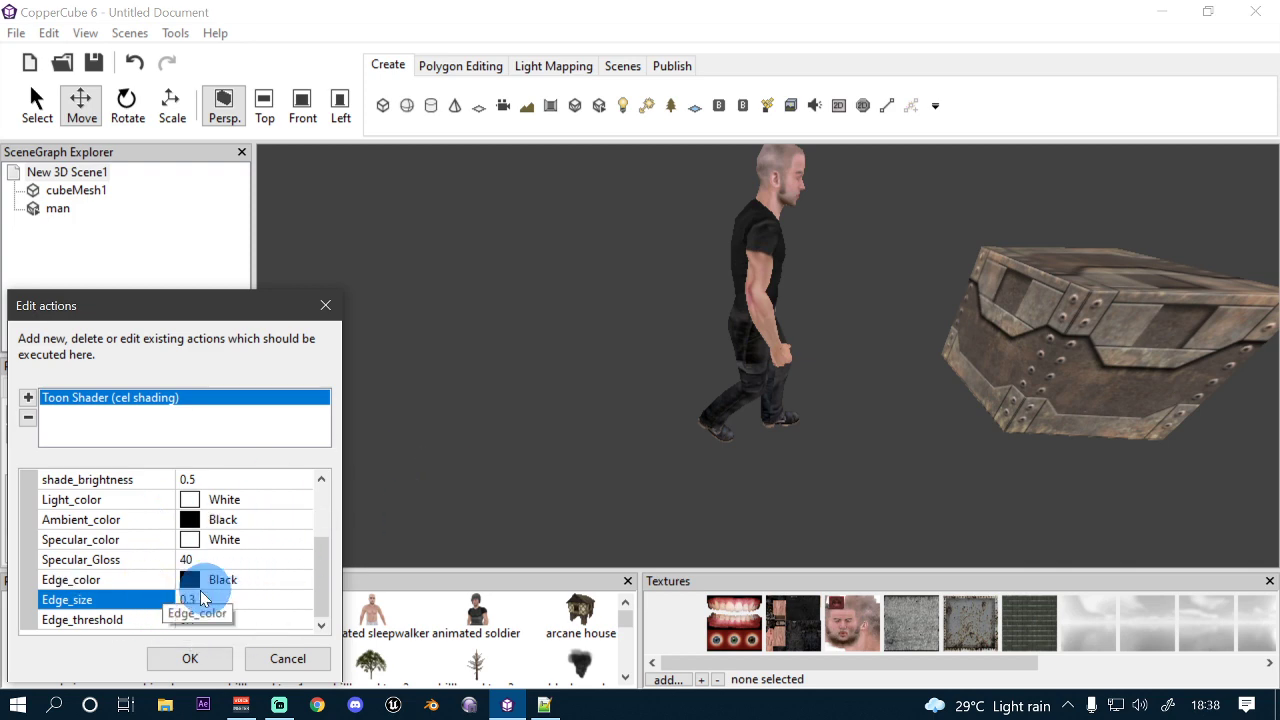
scroll(165, 585, up, 1)
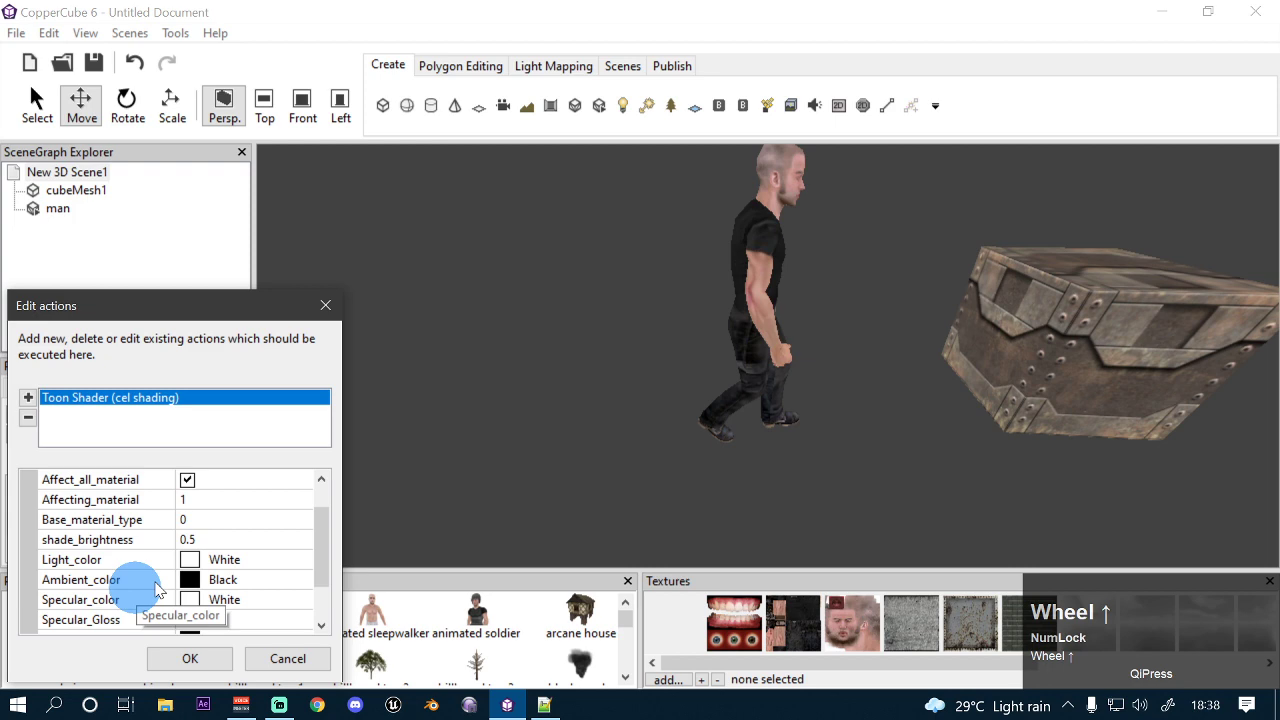
click(205, 628)
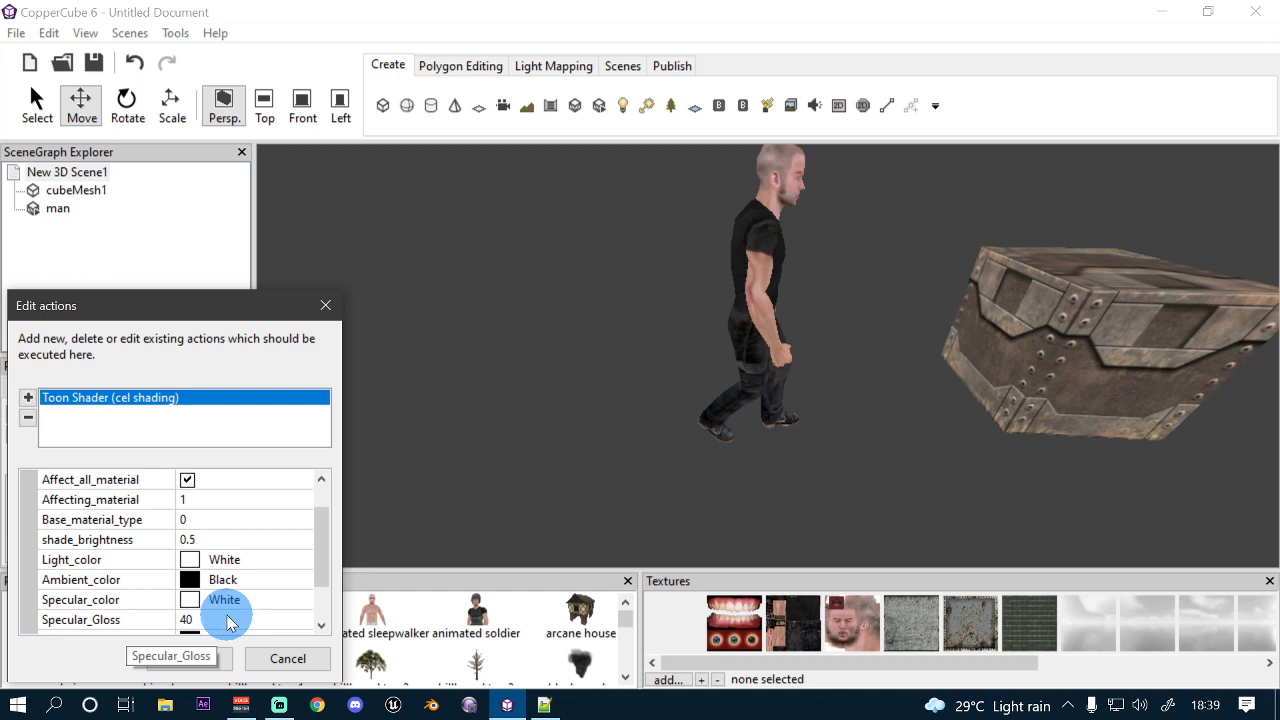
click(204, 540)
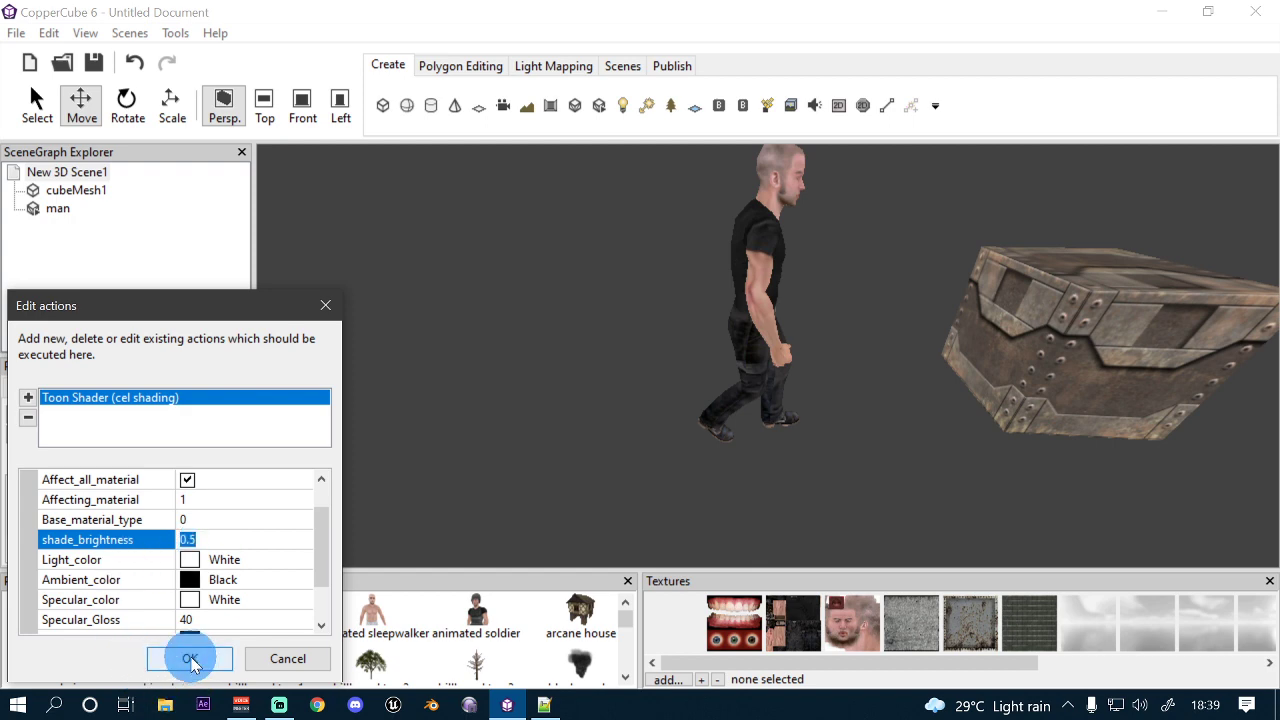
scroll(180, 535, down, 1)
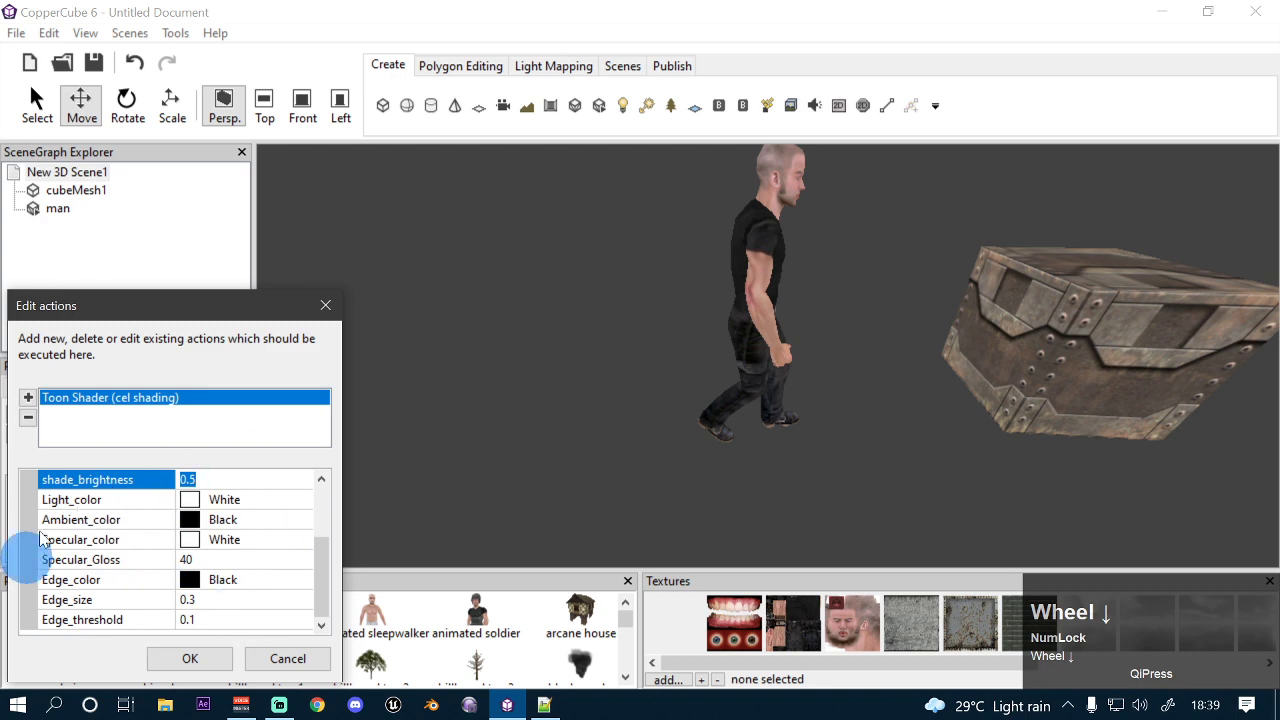
click(190, 662)
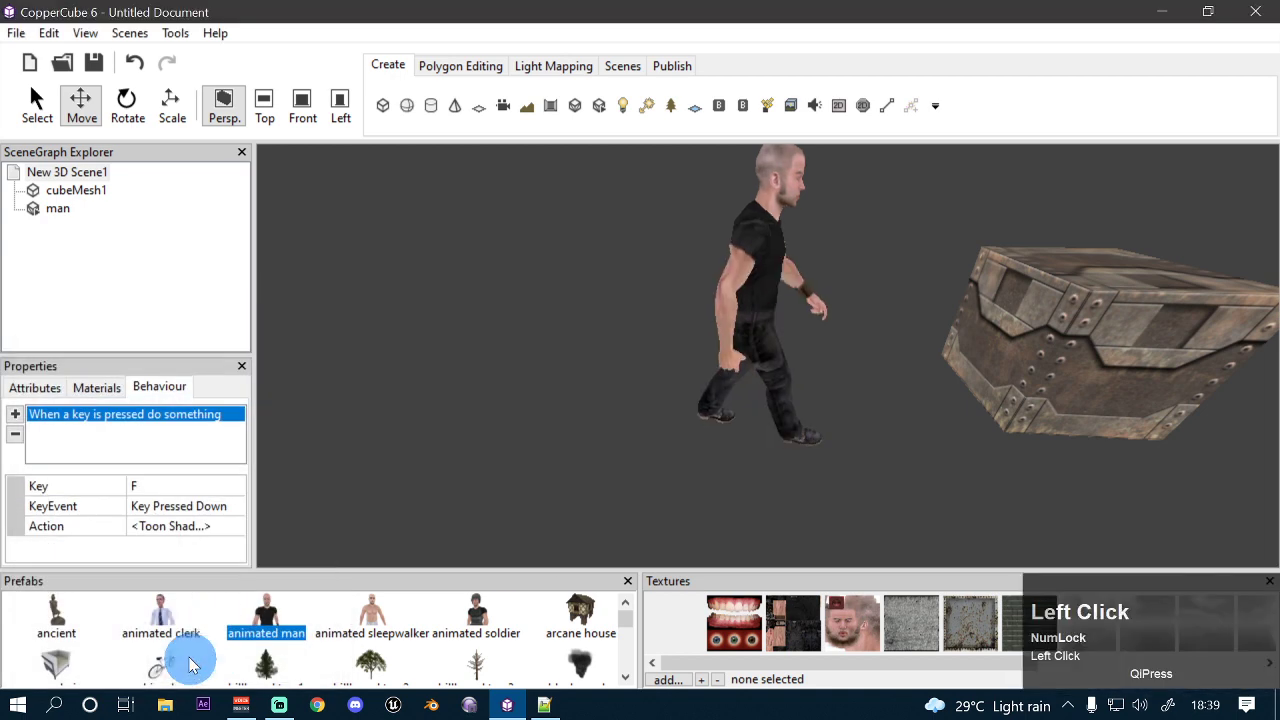
Step: Set Windows .exe publishing to Exclusive / Fixed Size, full screen at desktop resolution
click(175, 33)
click(230, 146)
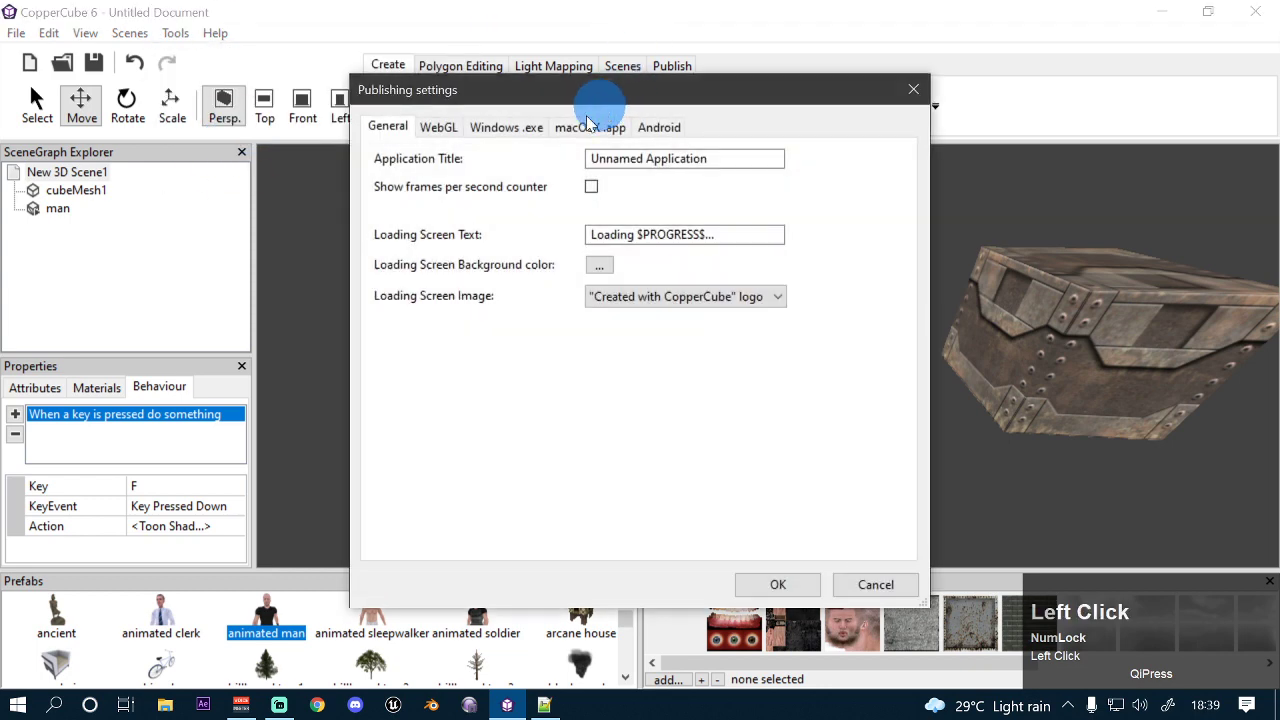
click(522, 127)
click(723, 162)
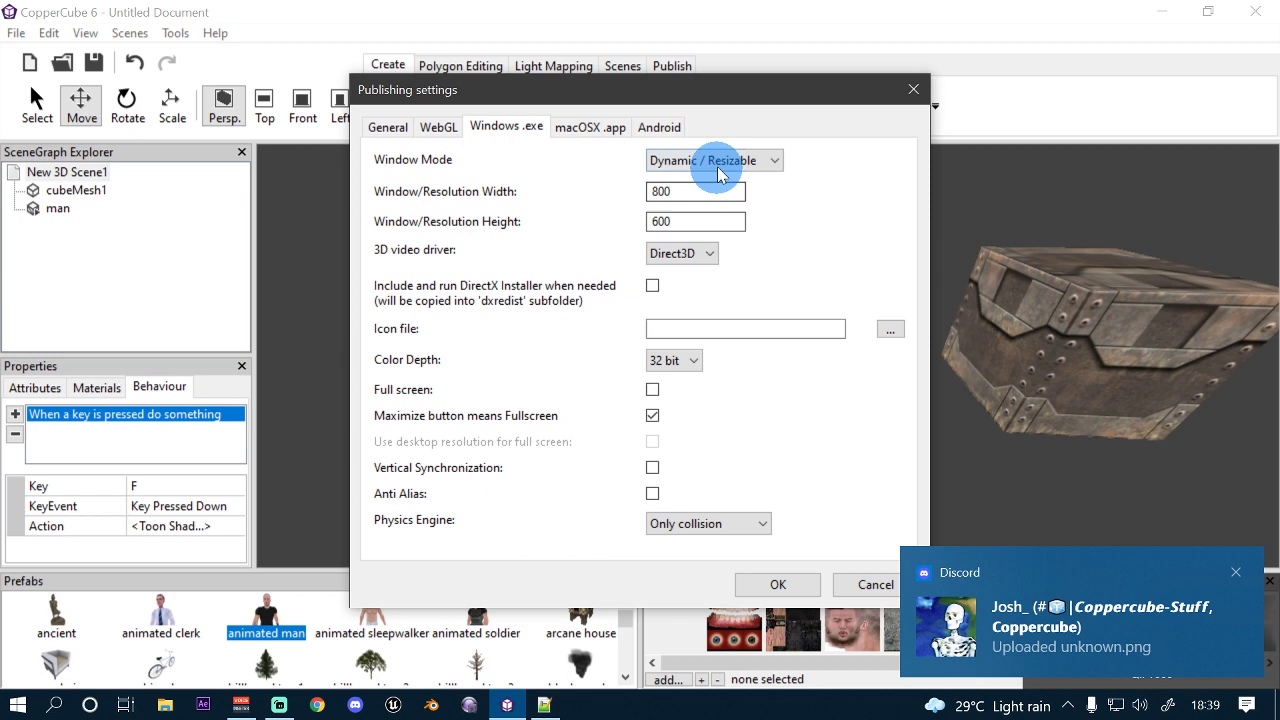
click(713, 196)
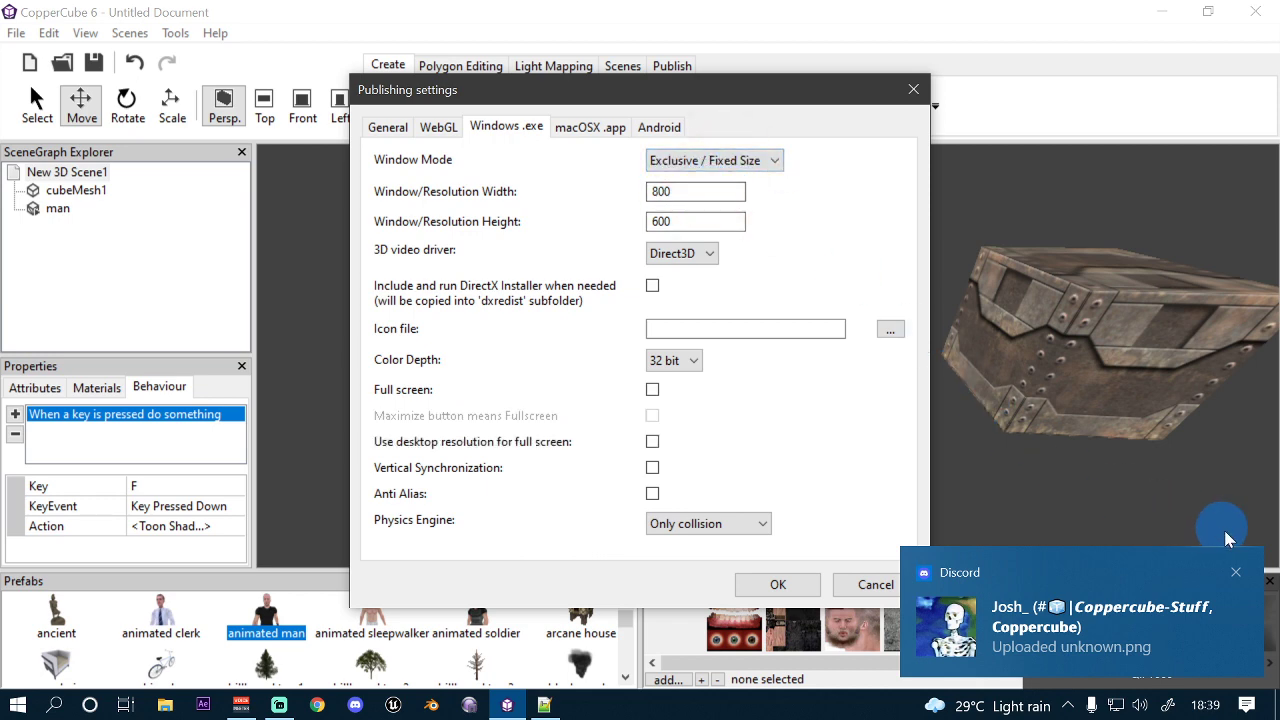
click(1235, 576)
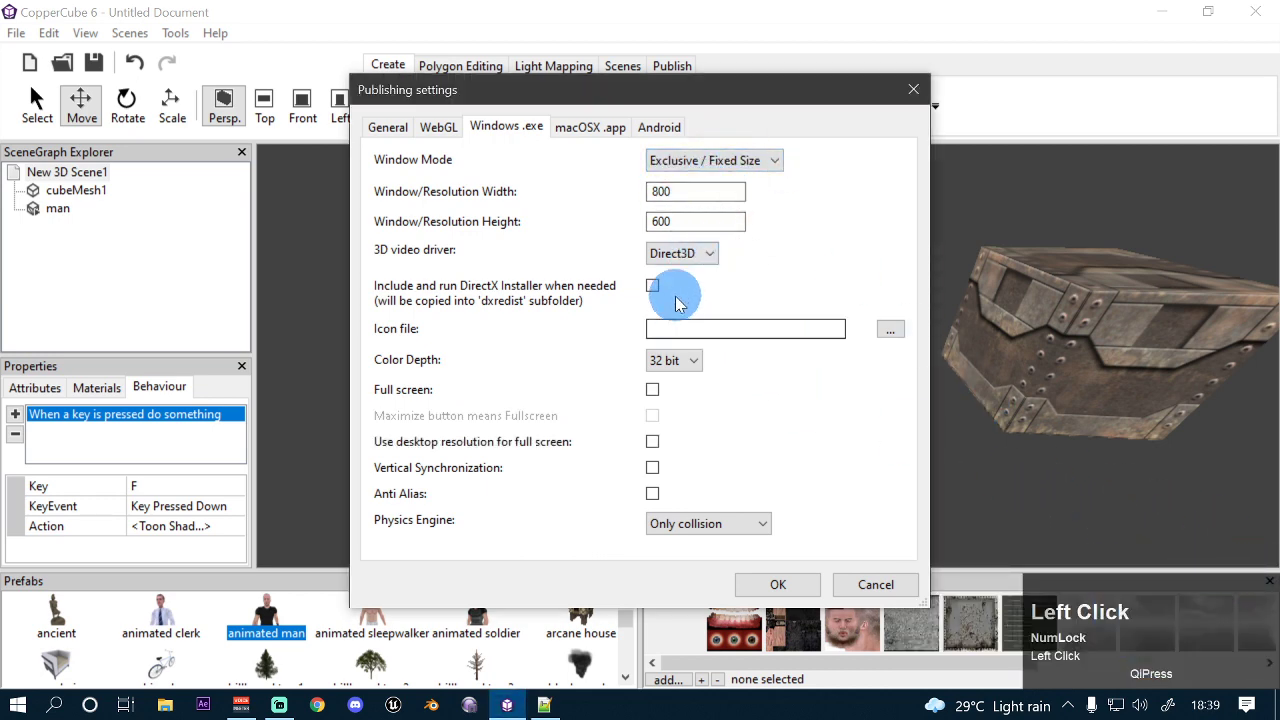
click(652, 442)
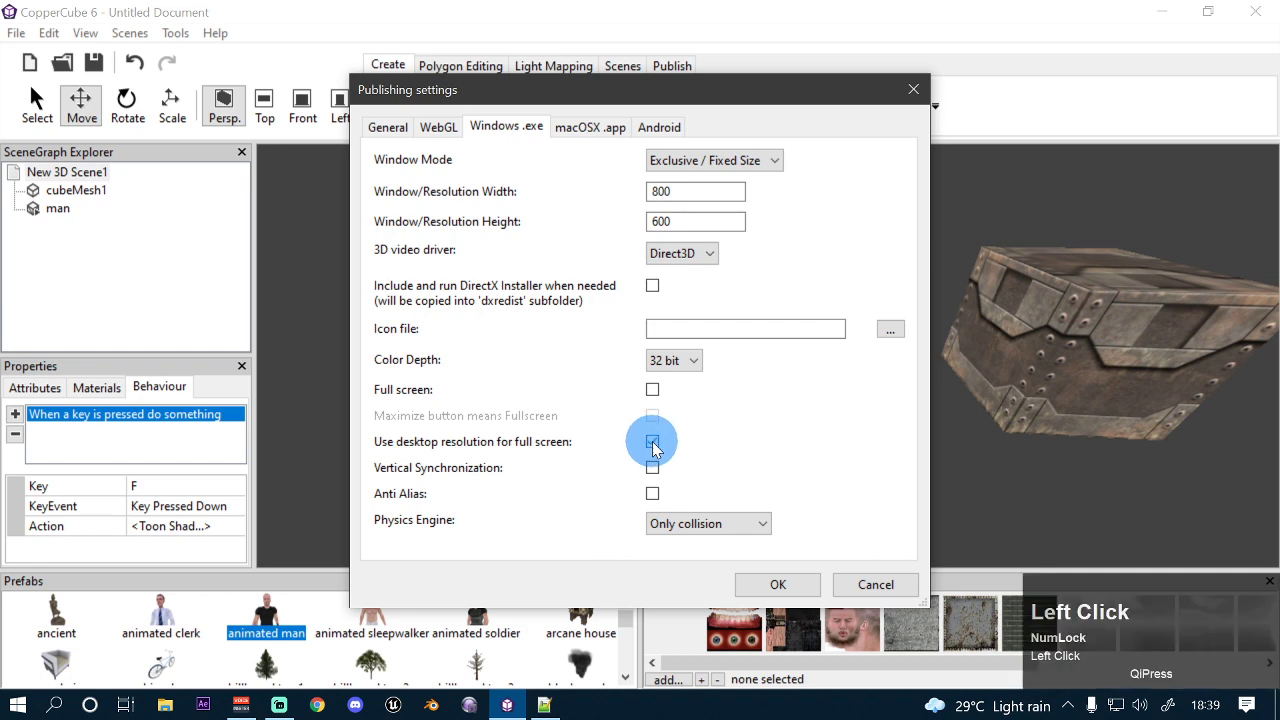
click(652, 390)
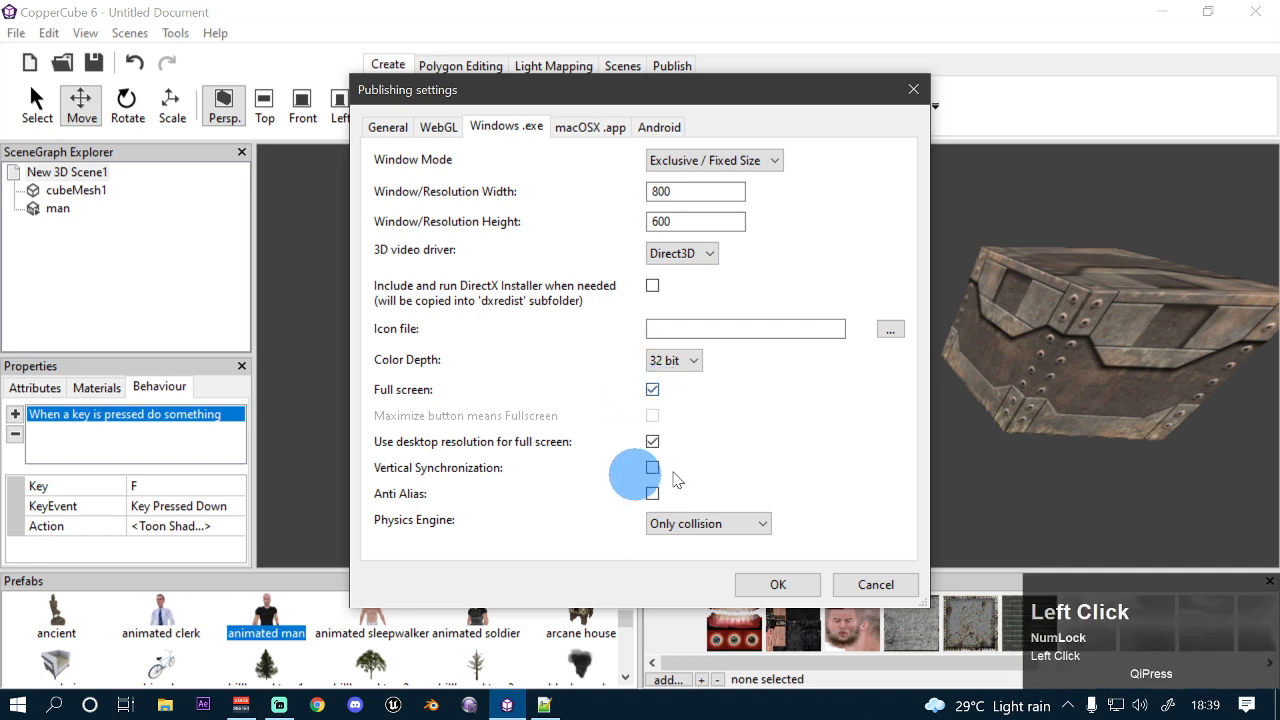
click(778, 584)
Step: Test the scene as a Windows application and press F to toon-shade the man
click(176, 33)
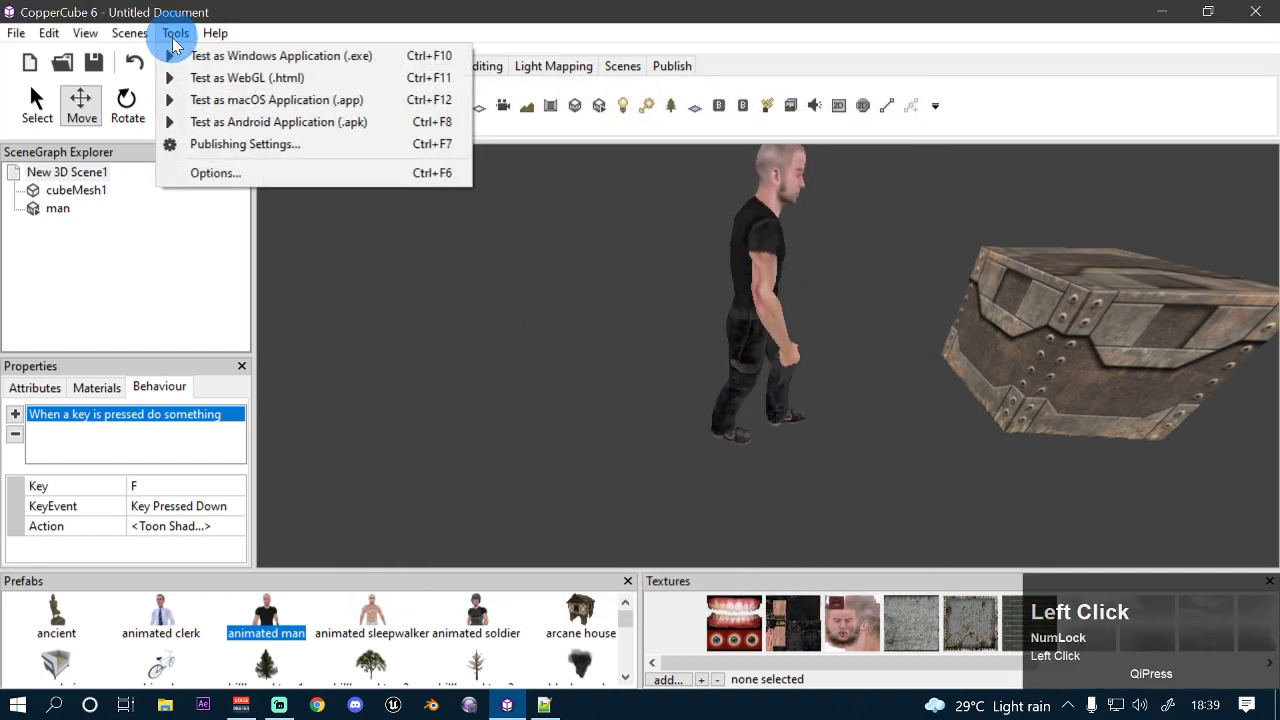
click(205, 58)
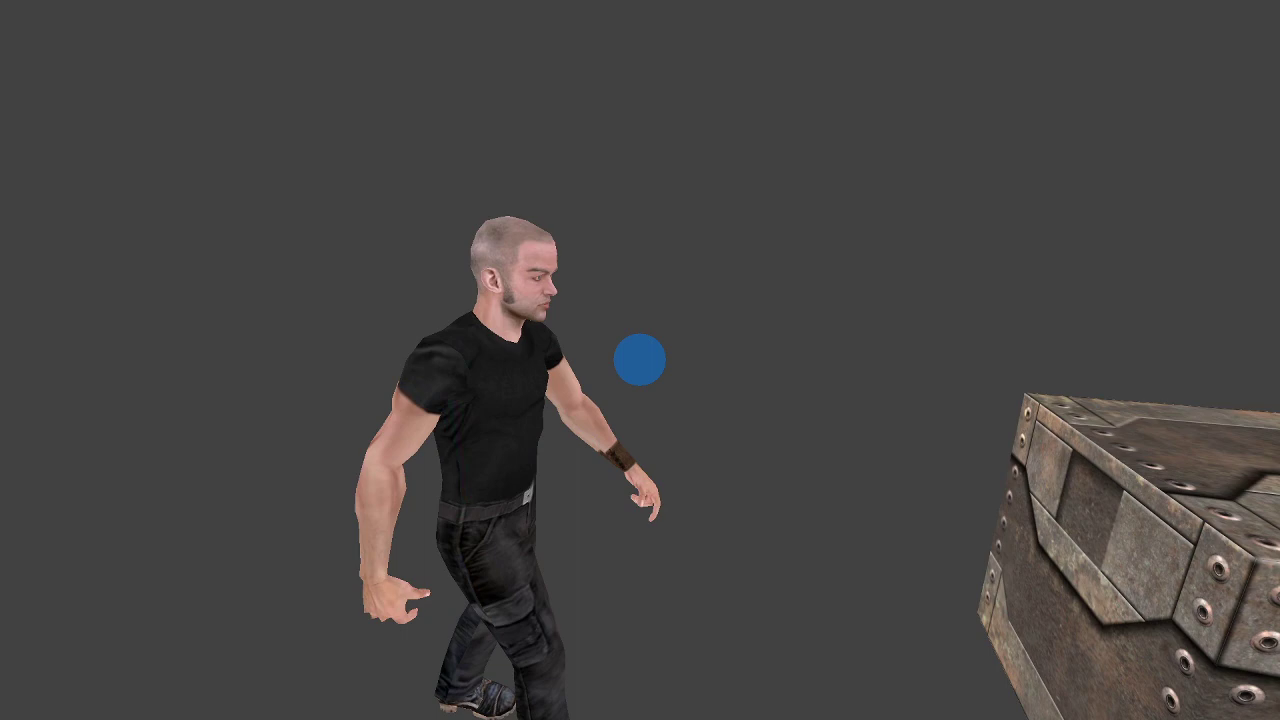
key(f)
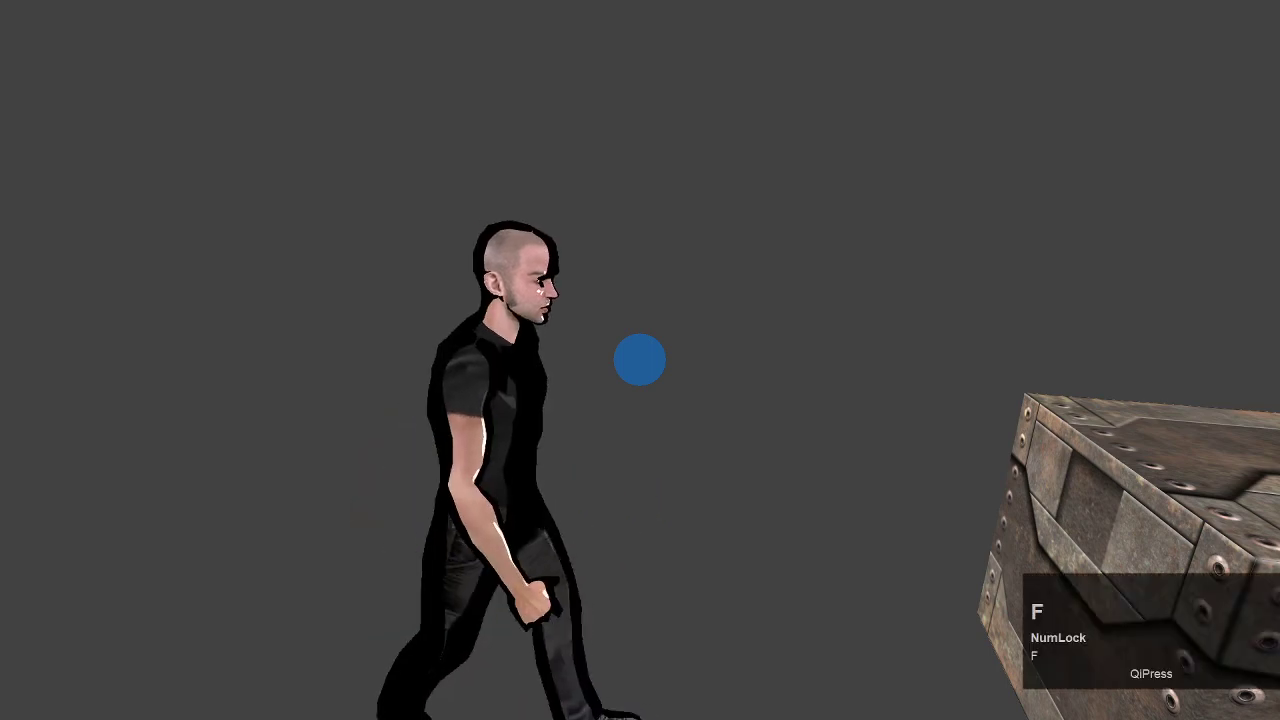
Step: Walk the cel-shaded man around the crate using W, A, S and D
key(a)
key(s)
key(w)
key(d)
key(s)
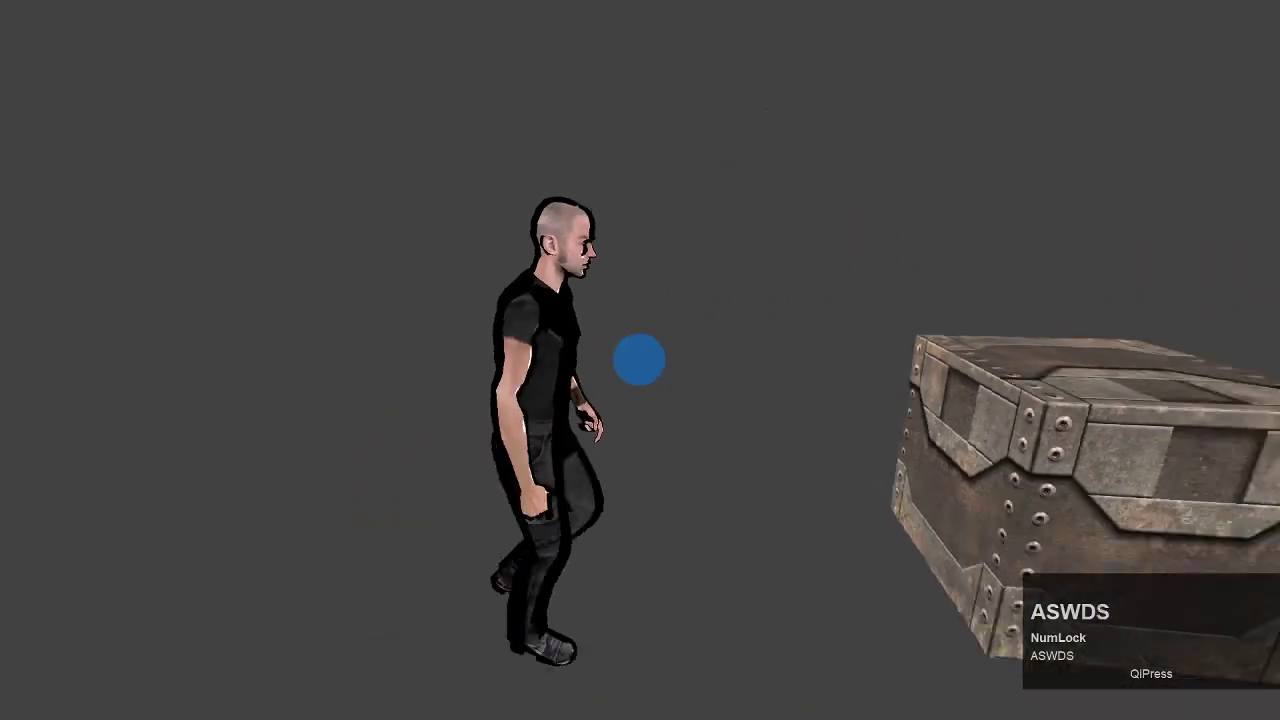
key(w)
key(d)
key(d)
key(w)
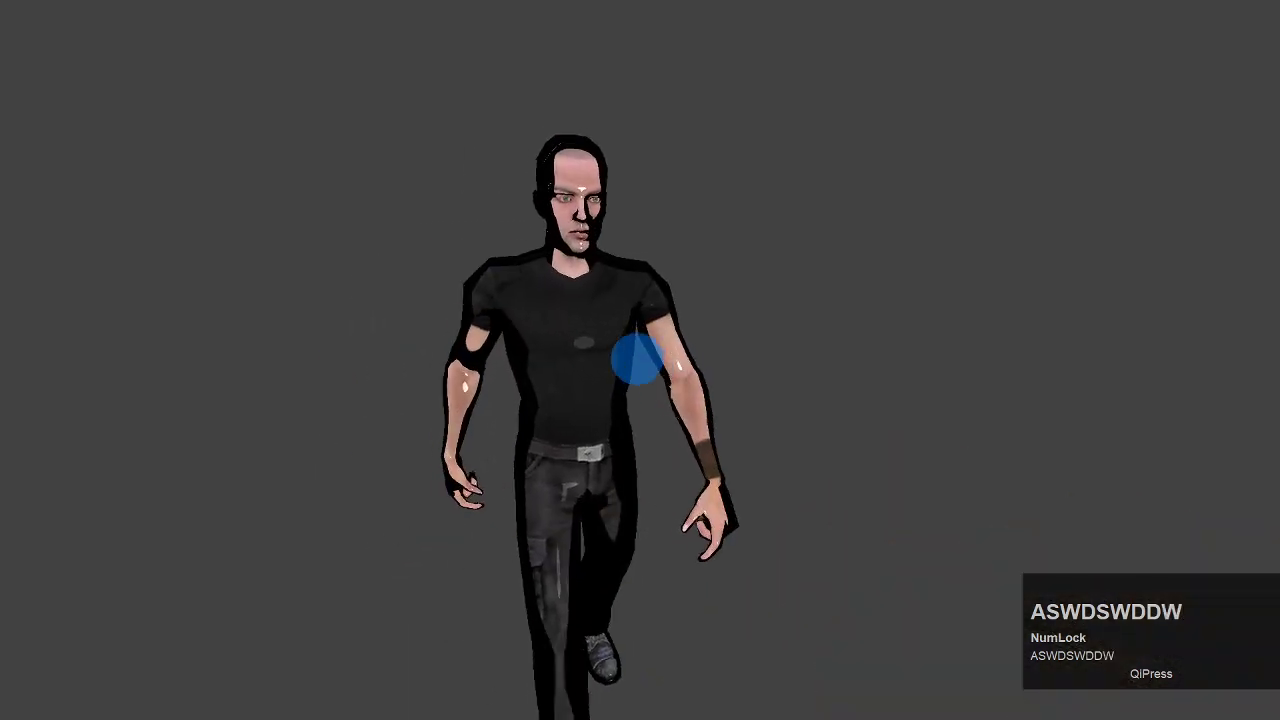
key(d)
key(a)
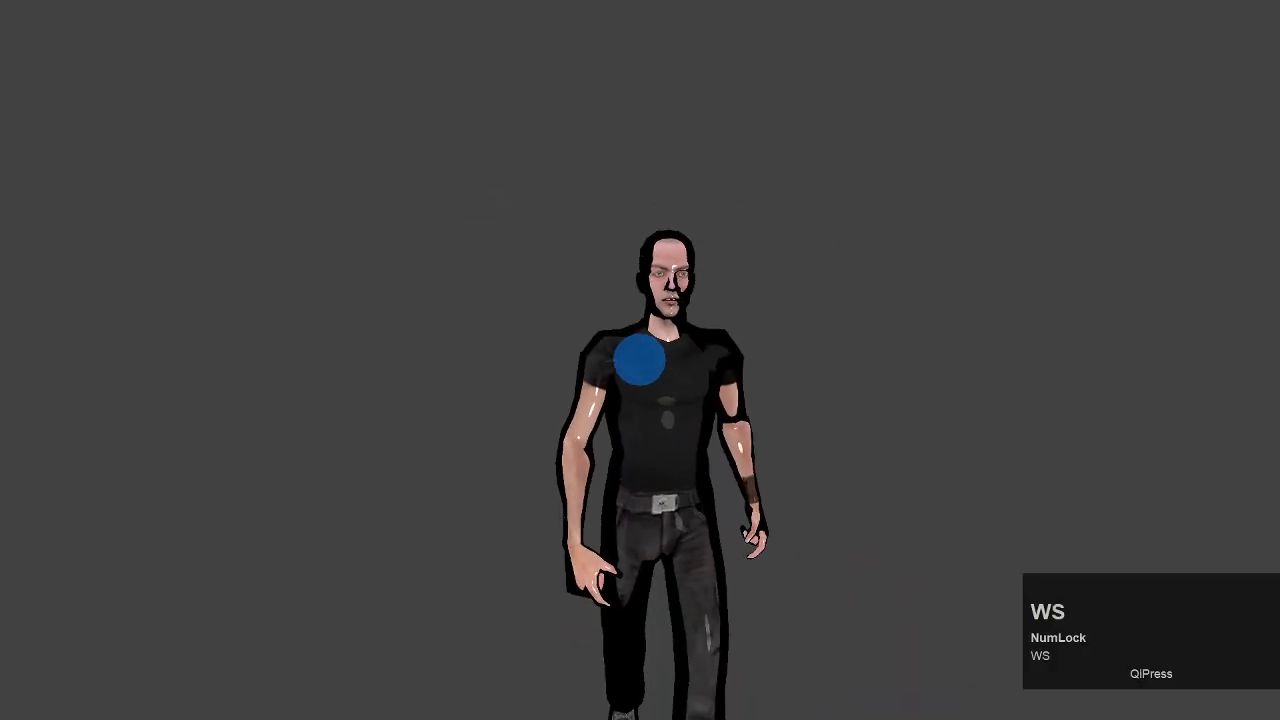
key(d)
key(w)
key(s)
key(a)
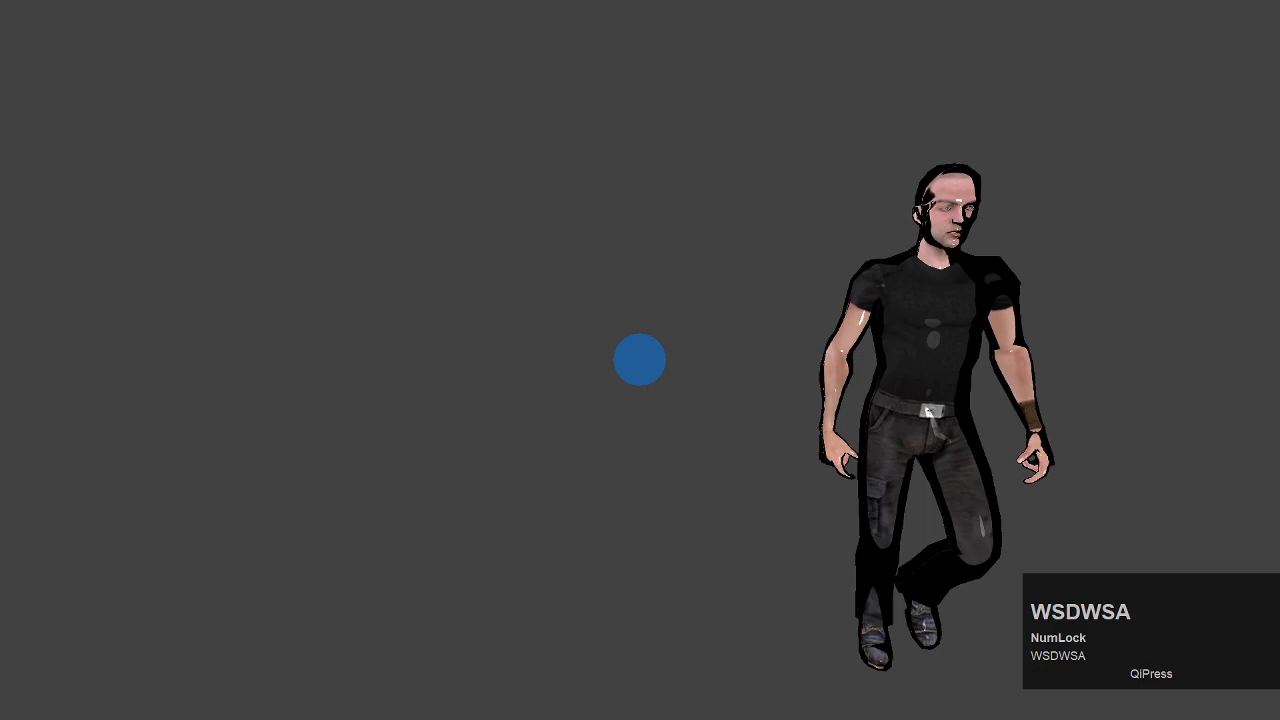
key(a)
key(a)
key(a)
key(w)
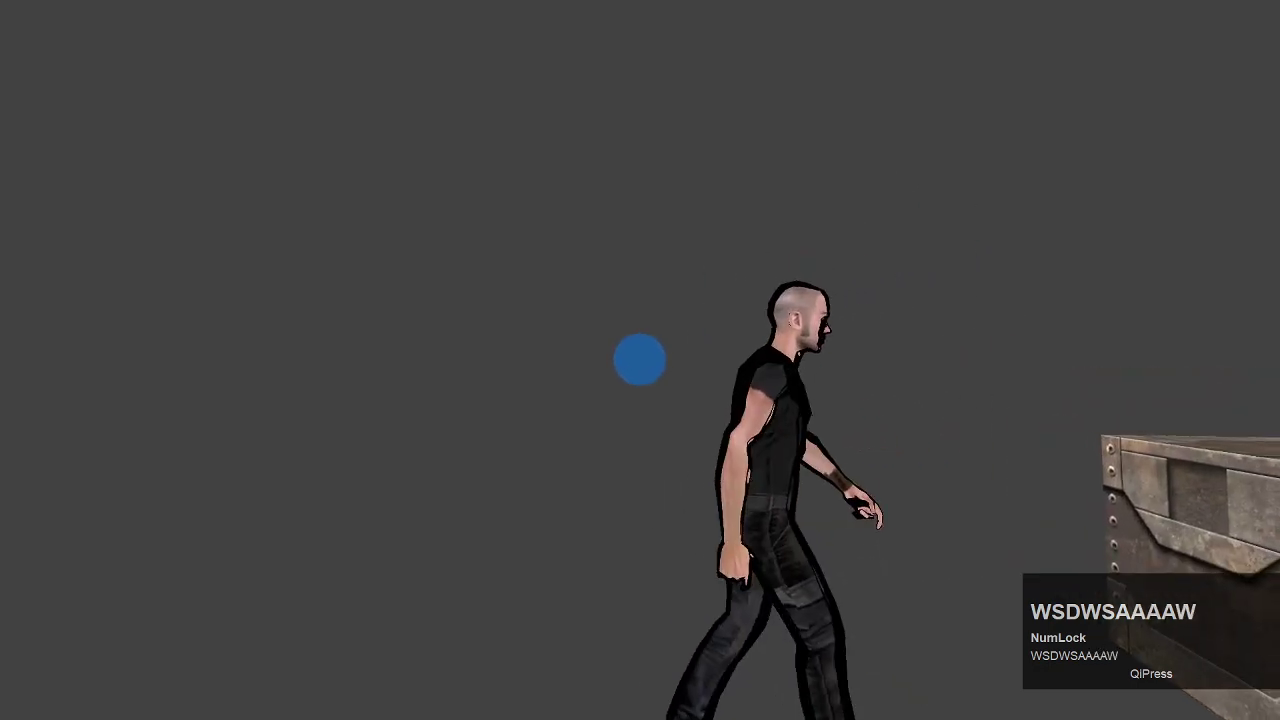
key(d)
key(w)
key(w)
key(s)
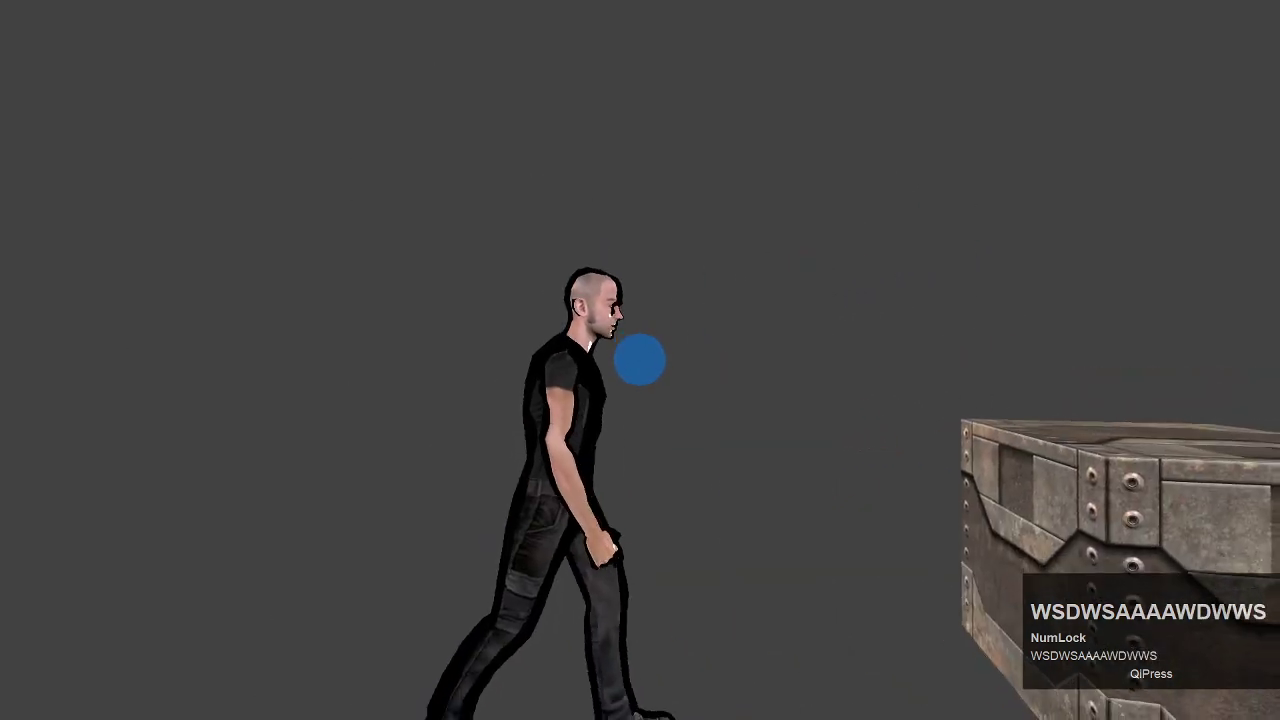
key(a)
key(s)
key(w)
key(w)
key(s)
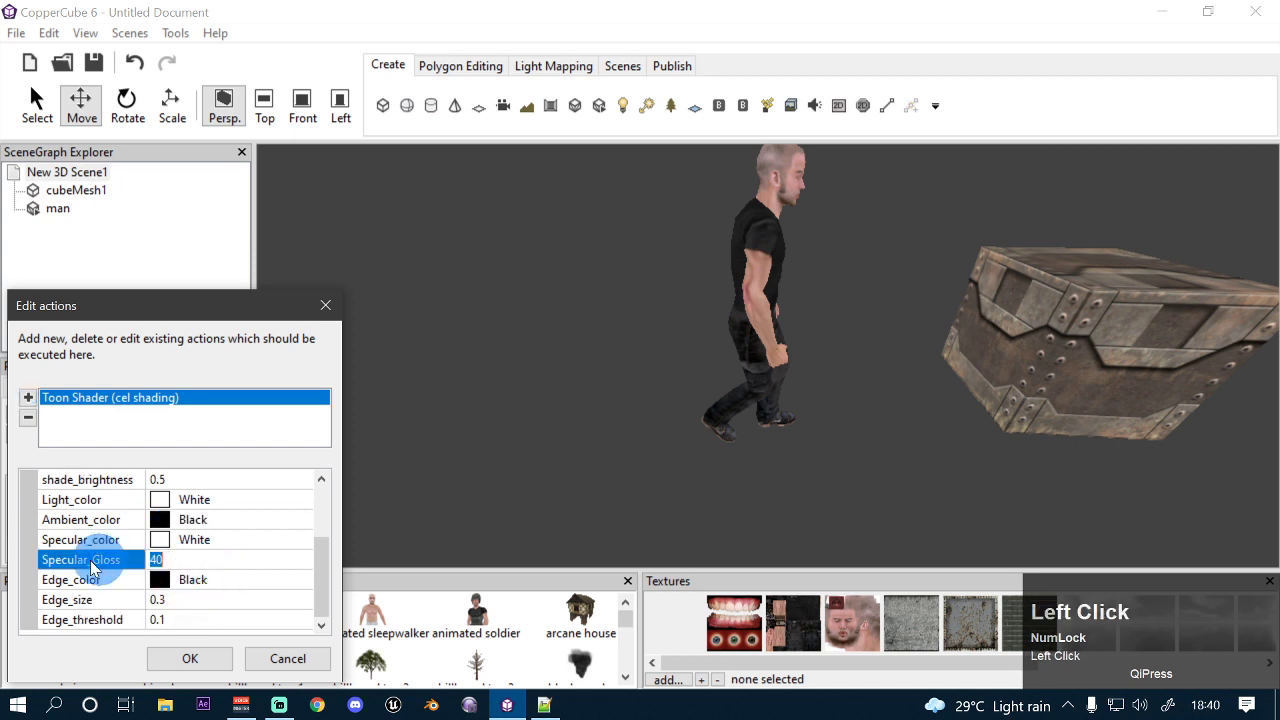
Step: Set Specular_Gloss to 10 and Edge_size to 0.6
text(10)
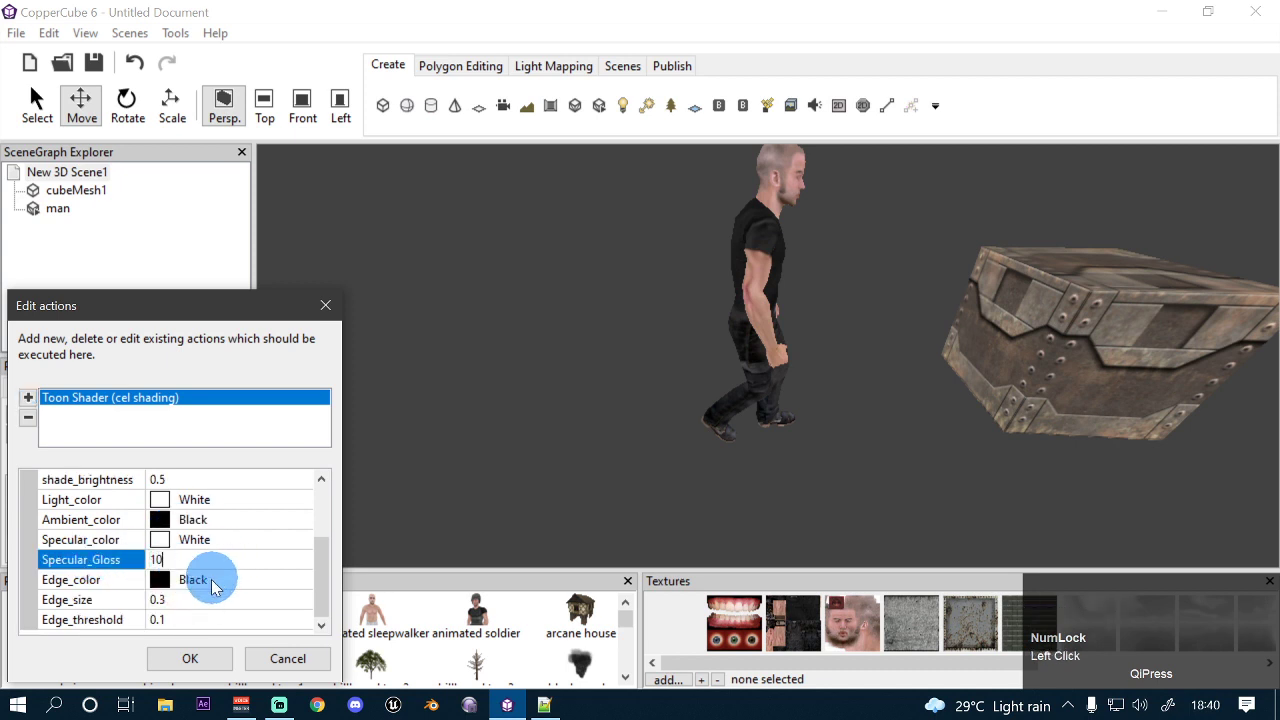
click(195, 608)
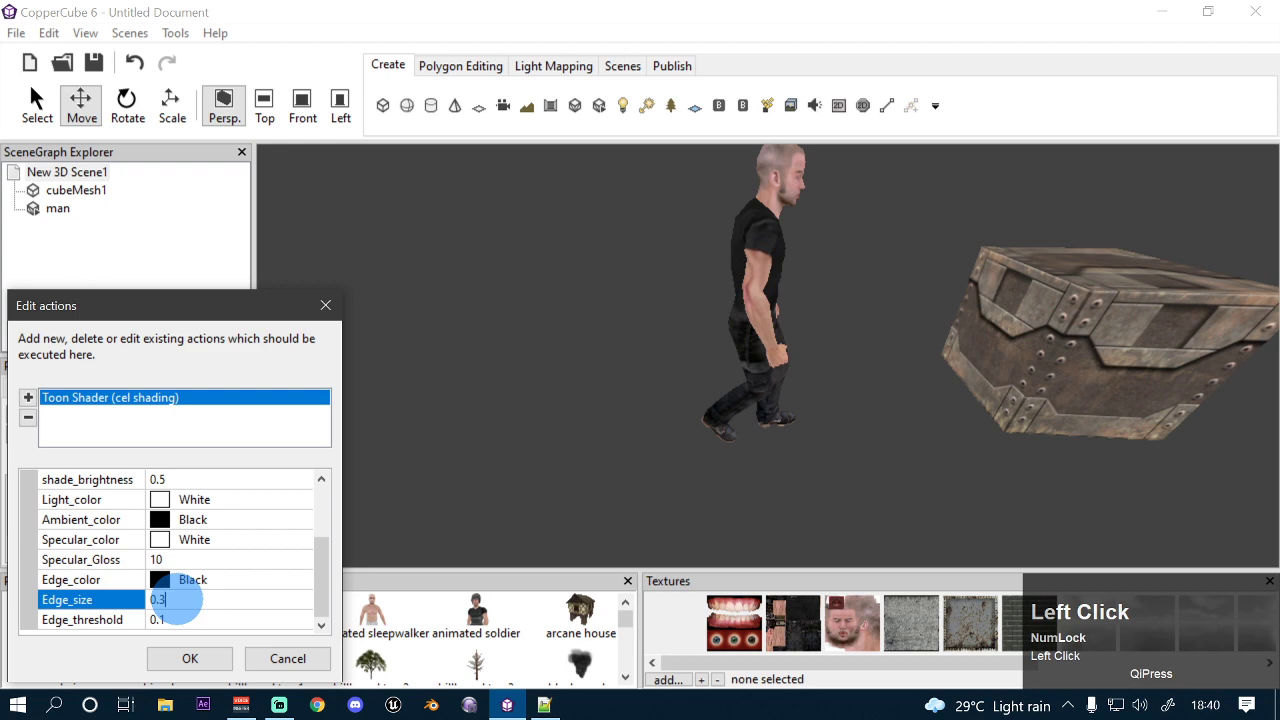
text(0.0)
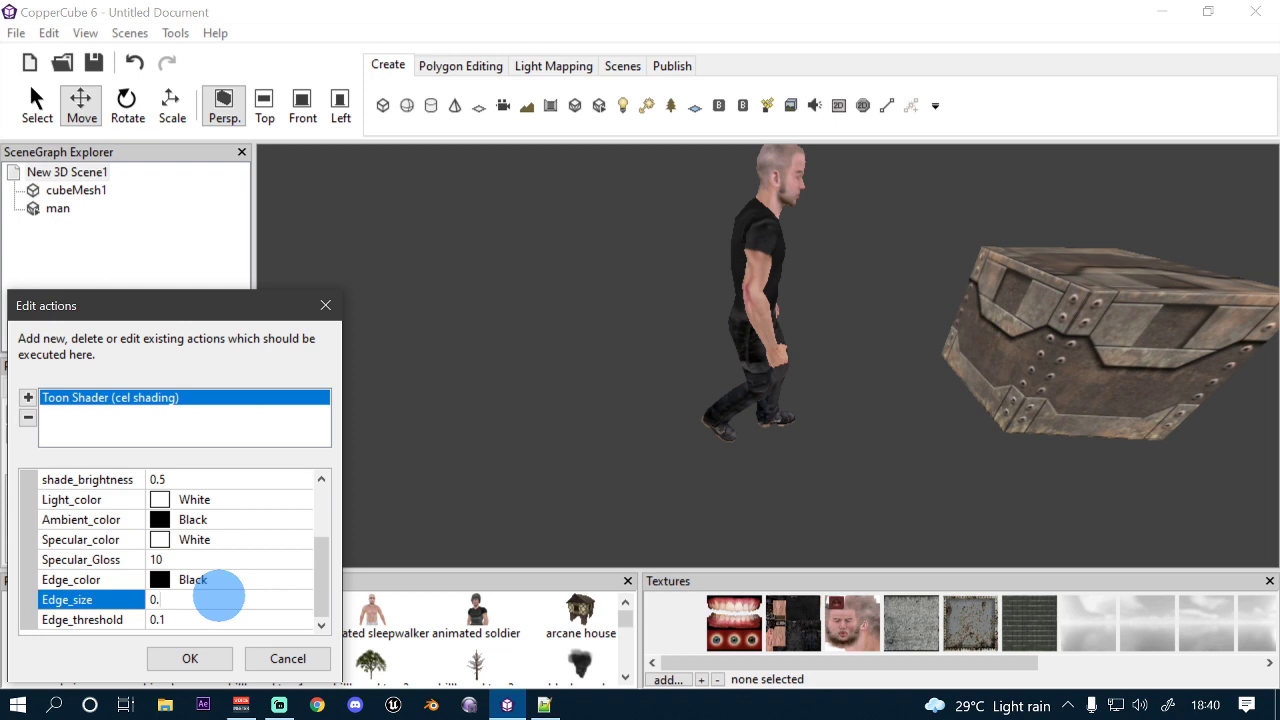
click(187, 620)
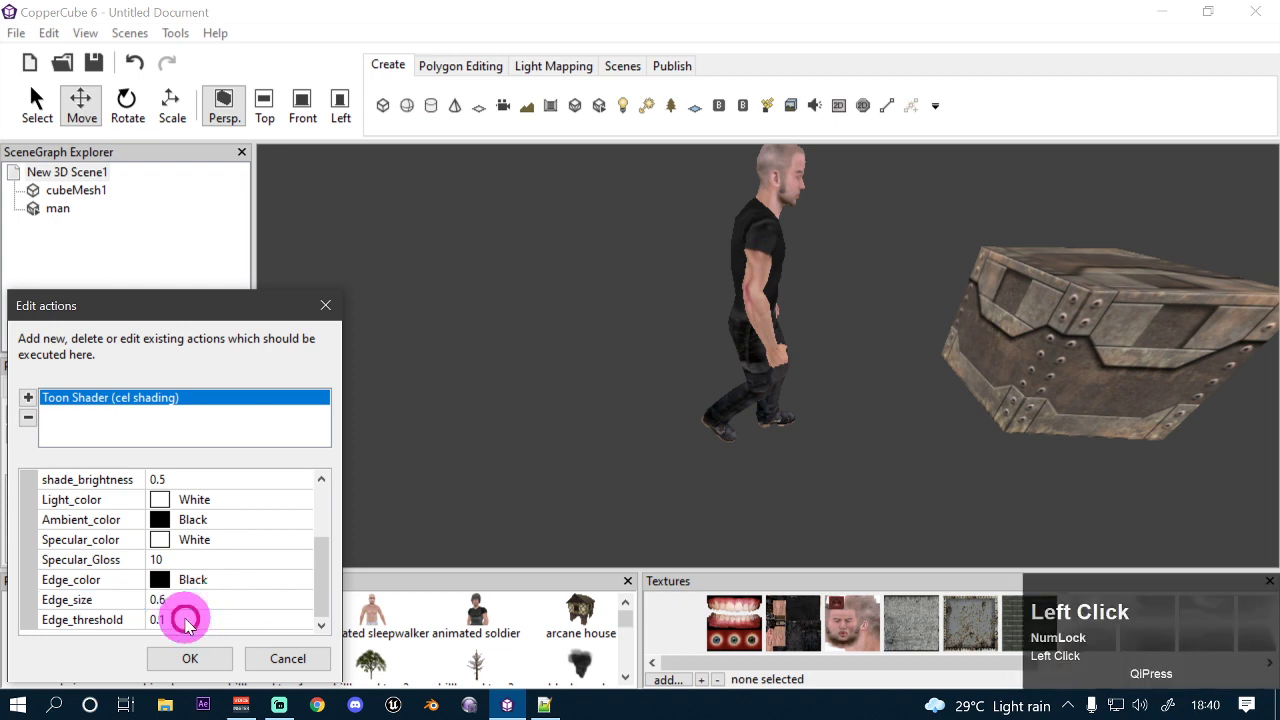
Step: Set shade_brightness to 0
scroll(180, 584, up, 2)
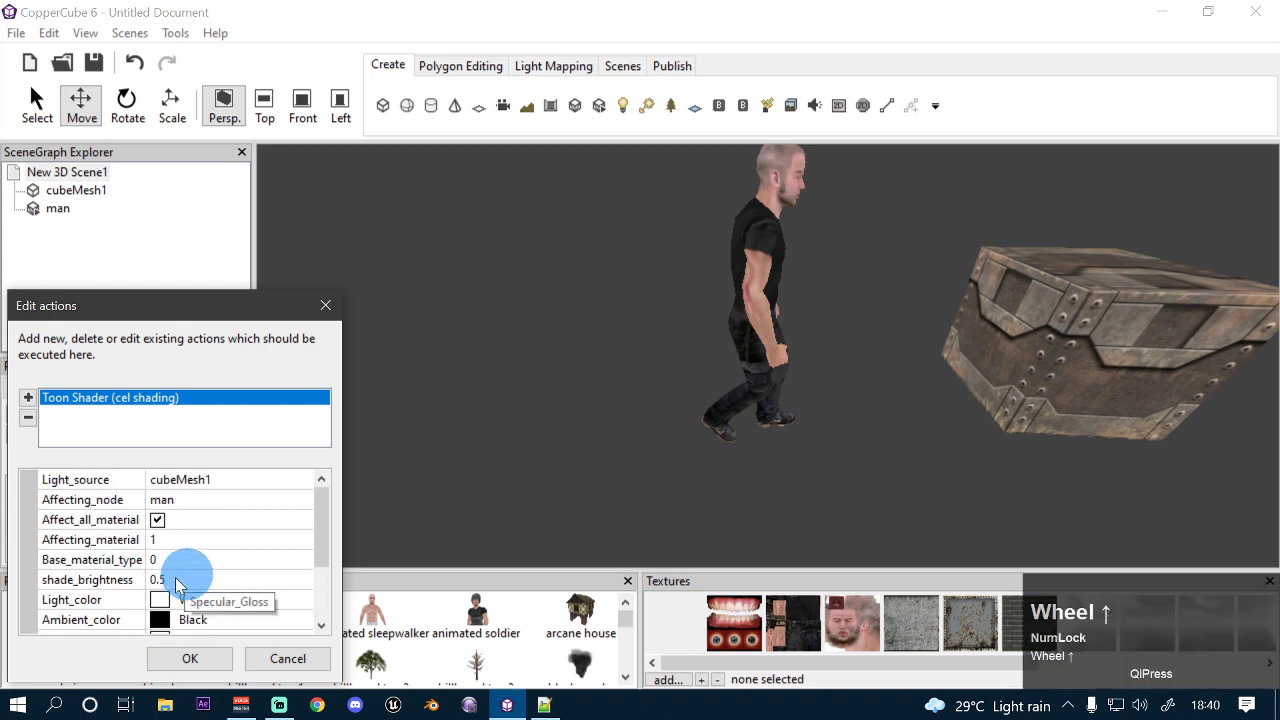
click(200, 580)
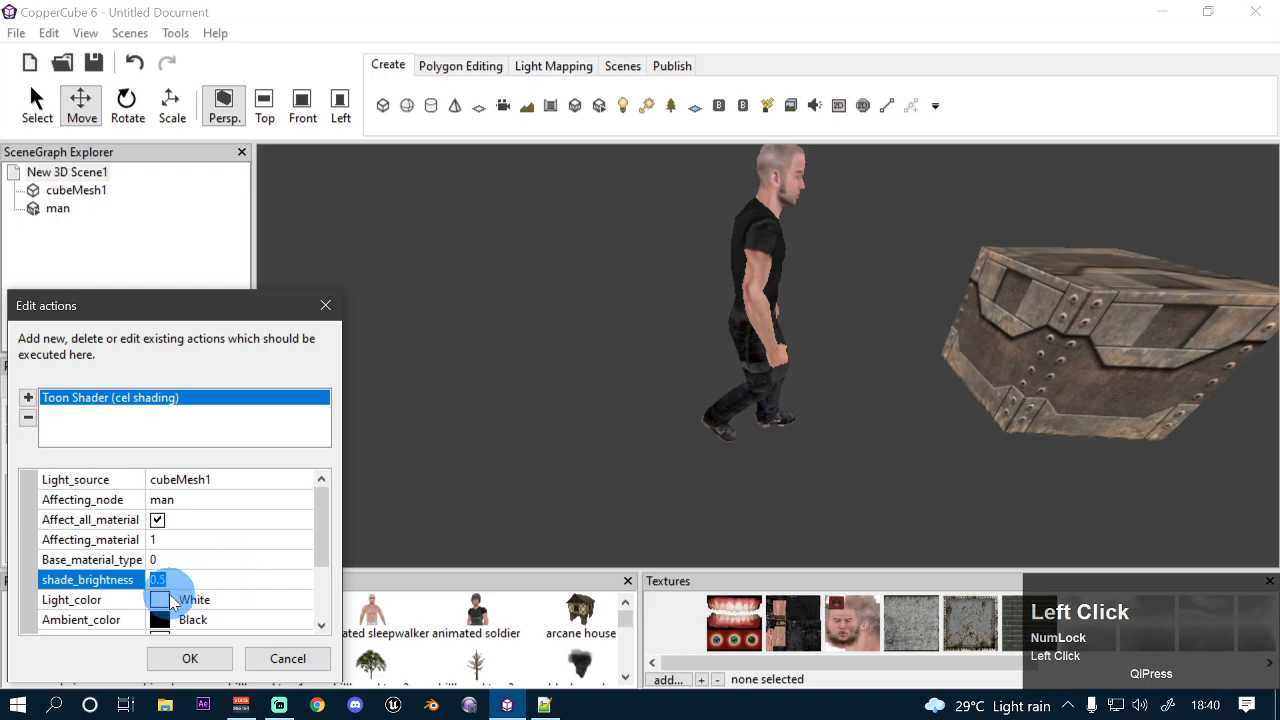
text(0)
key(Return)
scroll(205, 590, down, 1)
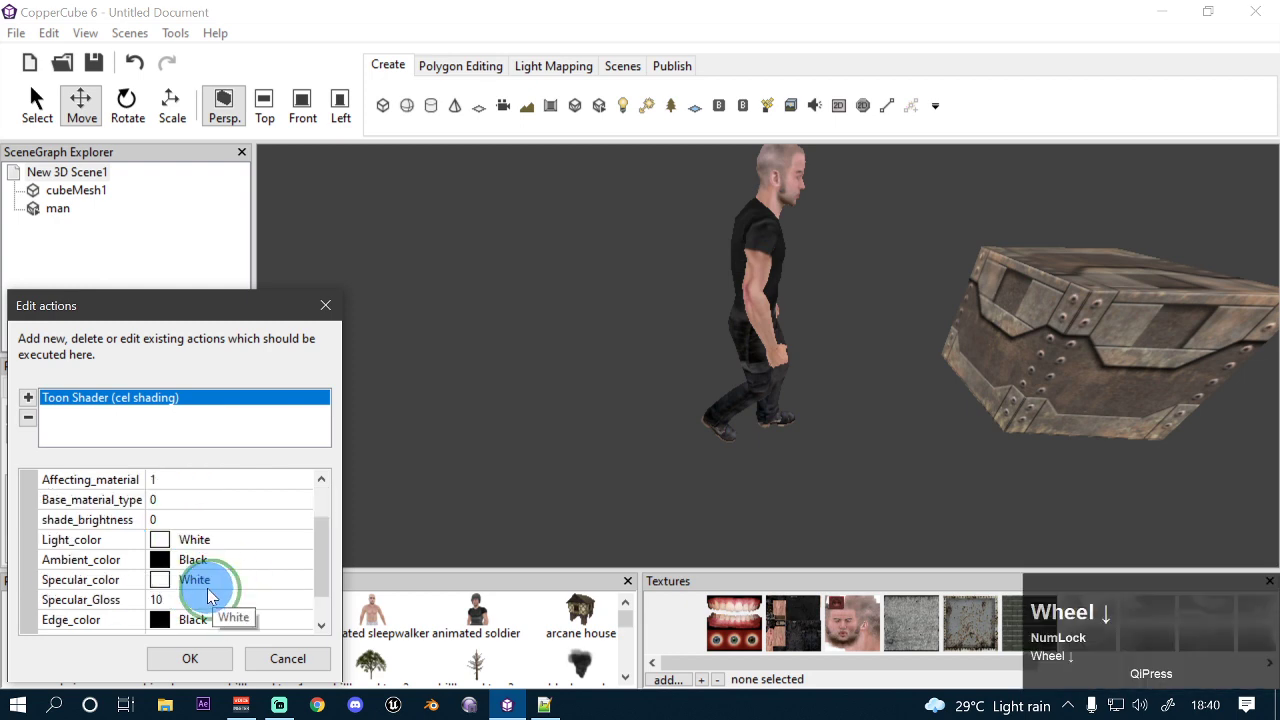
Step: Set Light_color to pale pink (255,183,183)
click(294, 582)
click(292, 540)
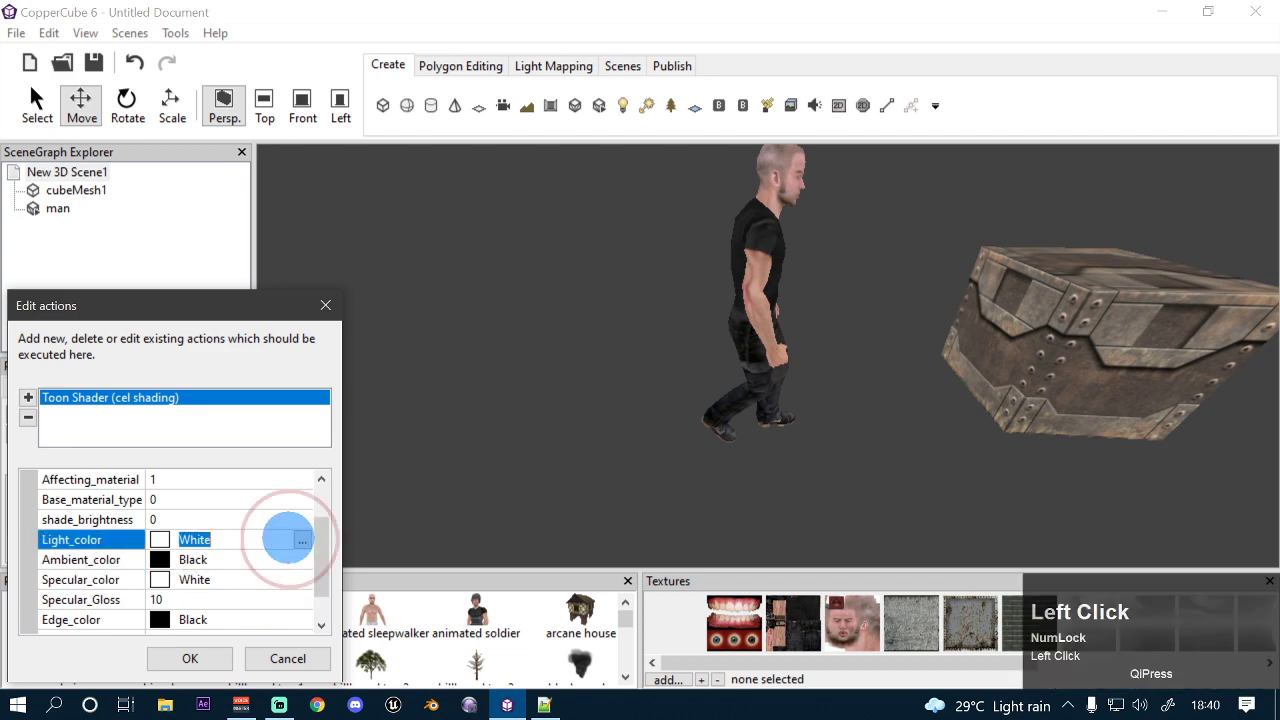
click(301, 541)
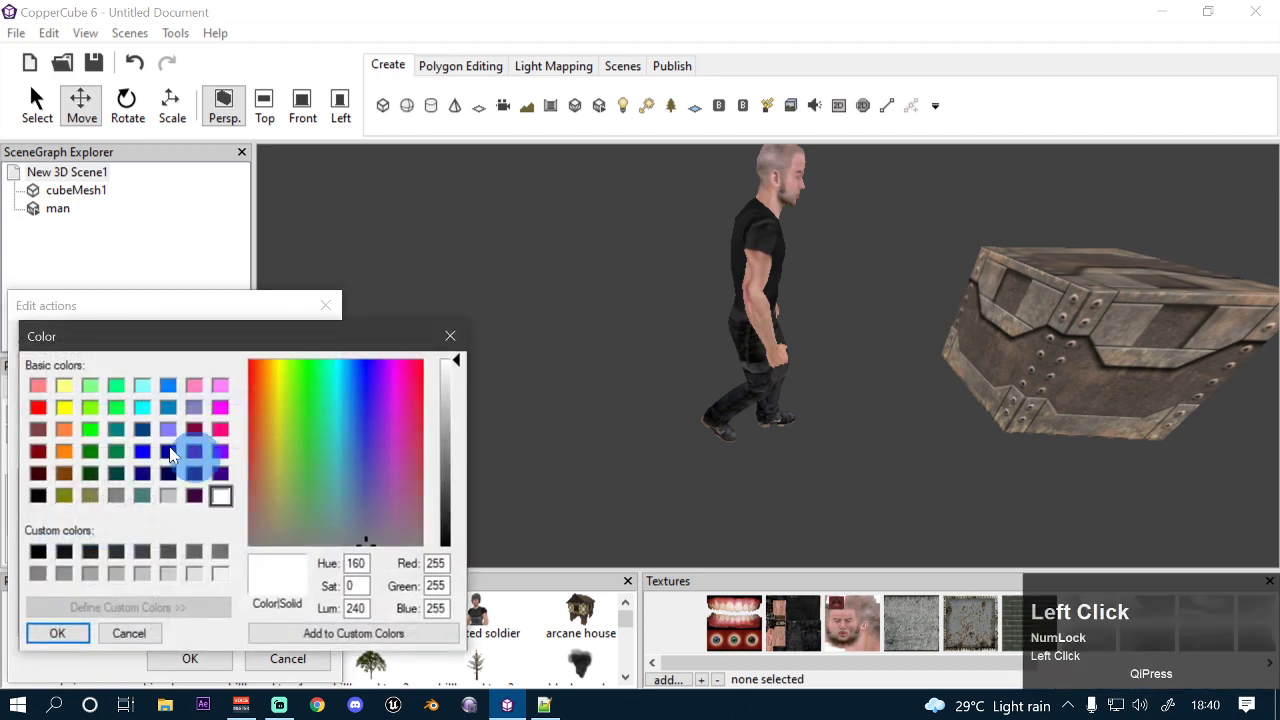
click(38, 390)
drag(447, 373, 450, 386)
click(54, 634)
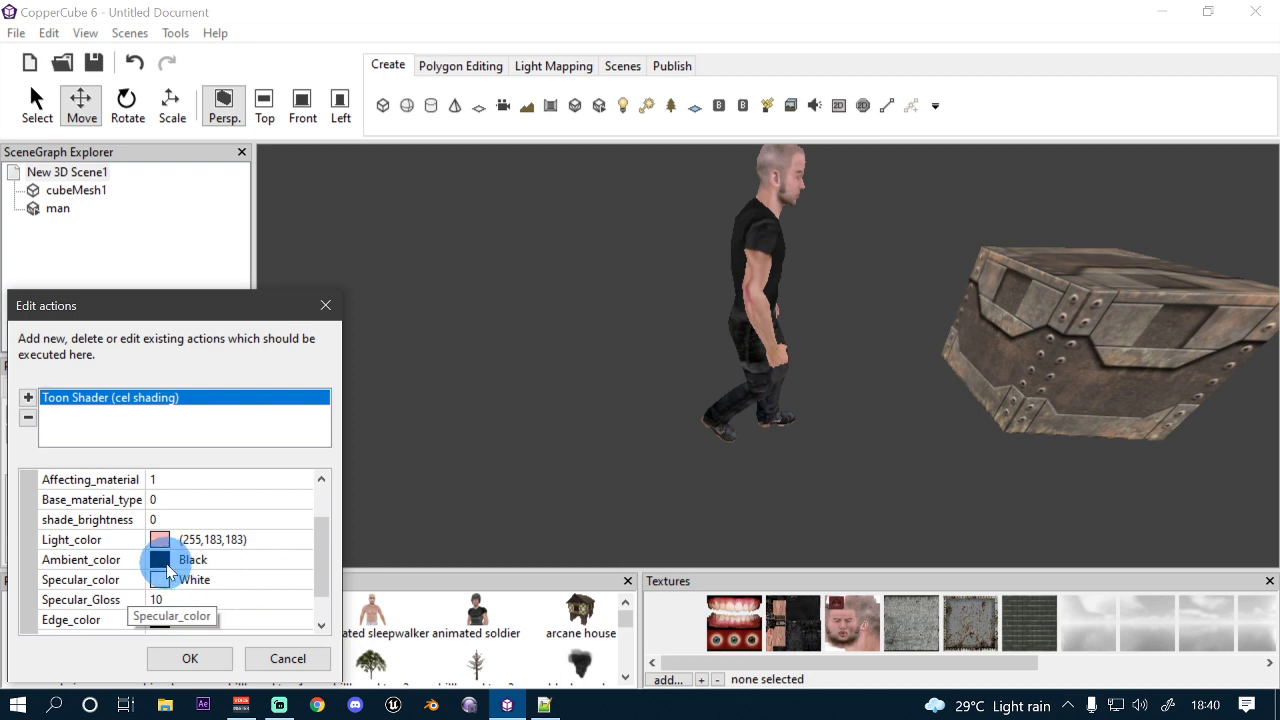
click(235, 556)
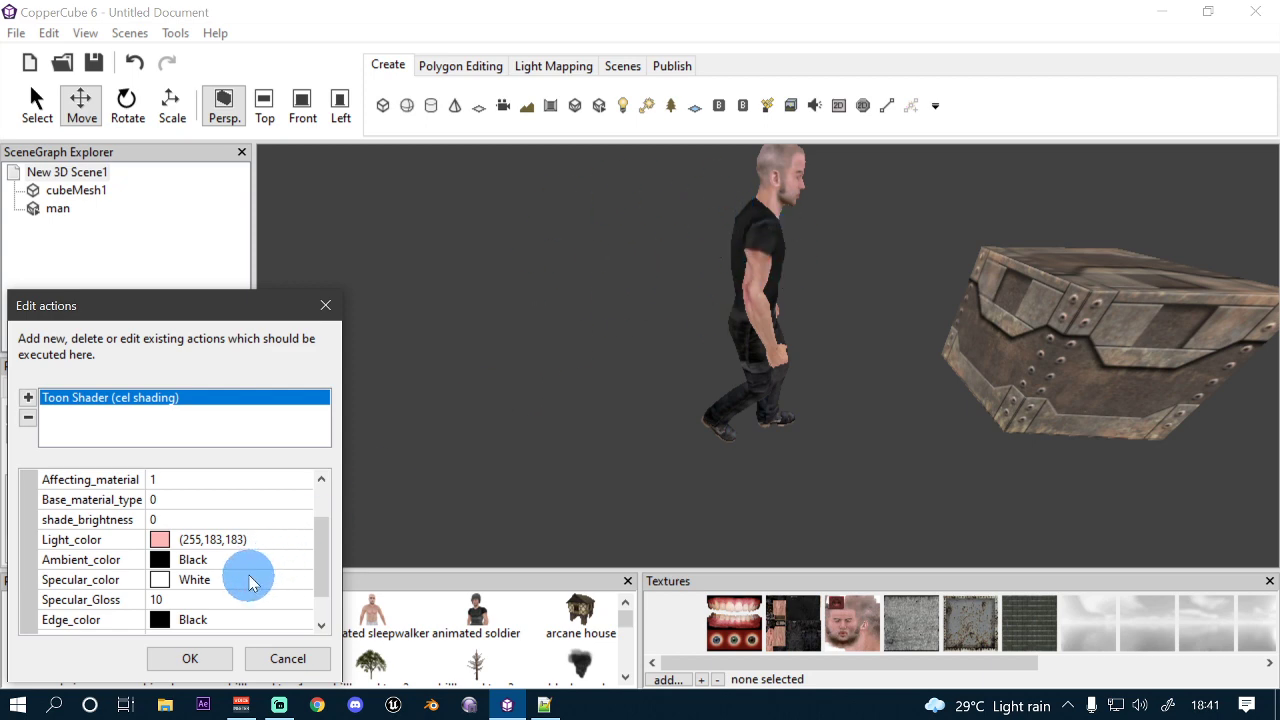
Step: Confirm the Toon Shader settings and test-play the scene with F10
click(215, 658)
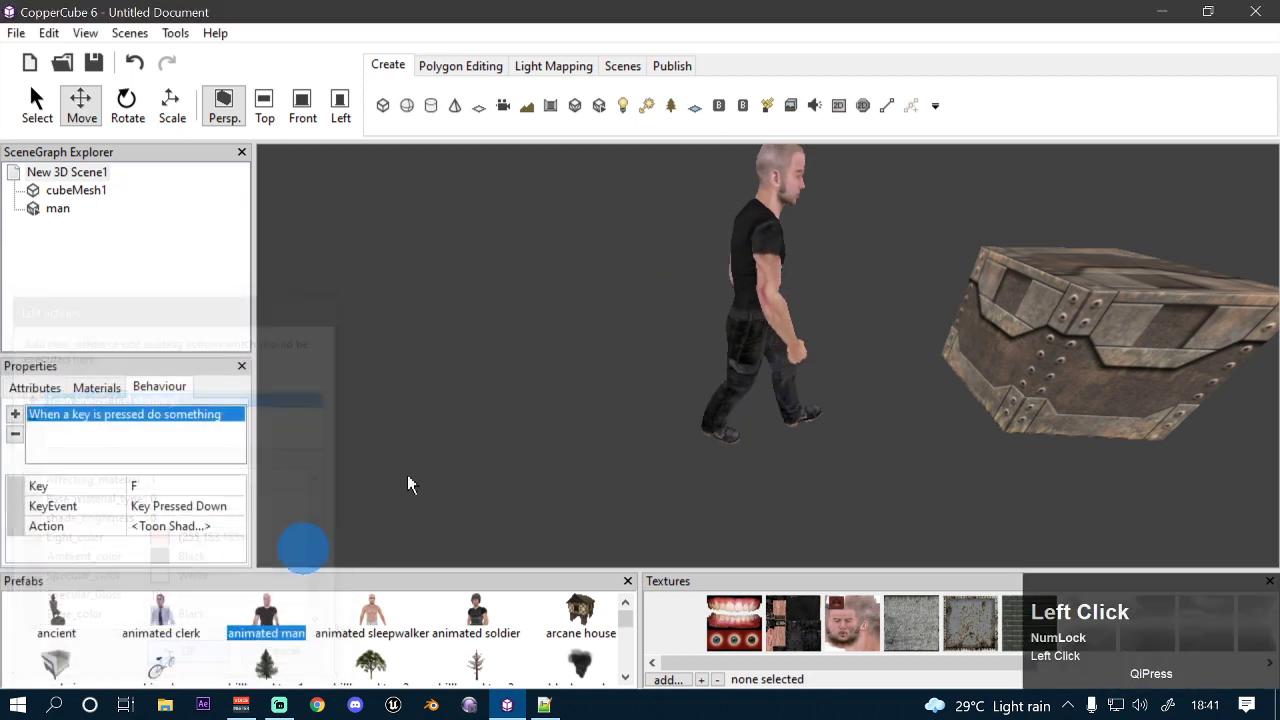
key(F10)
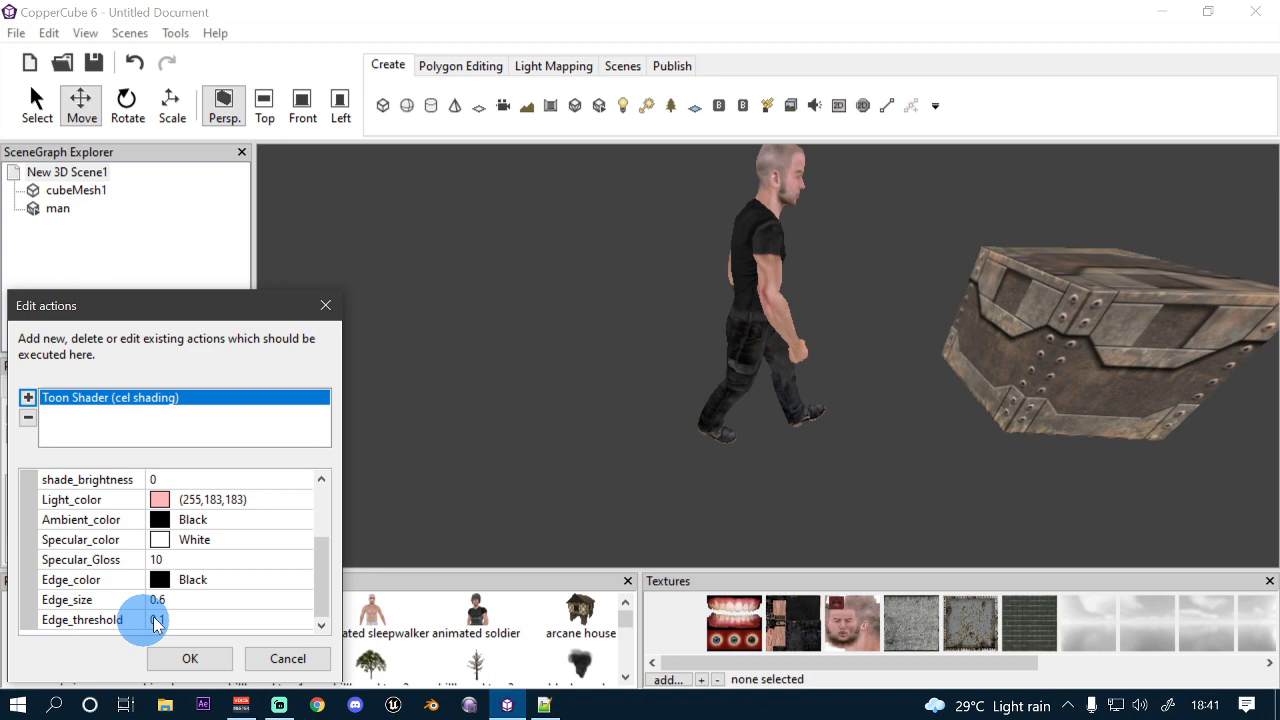
Step: Change Edge_threshold to 1 and save the Toon Shader action
click(188, 622)
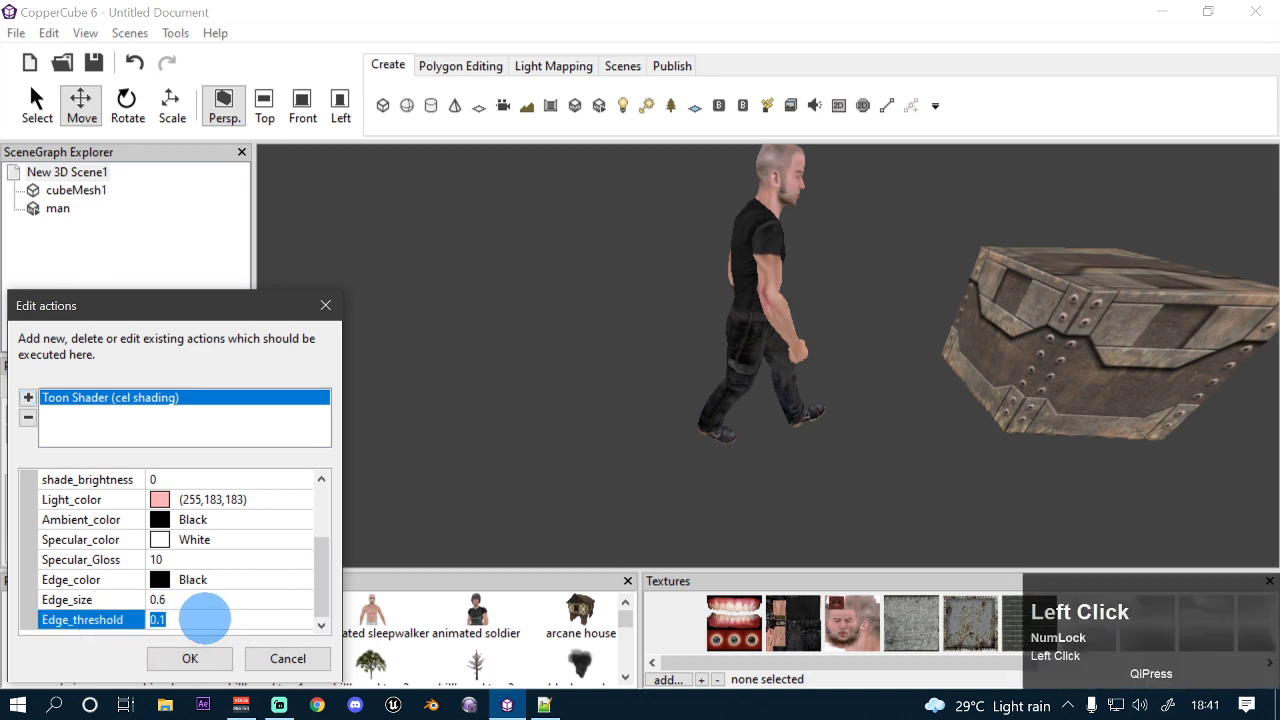
click(205, 619)
key(BackSpace)
text(1)
click(190, 658)
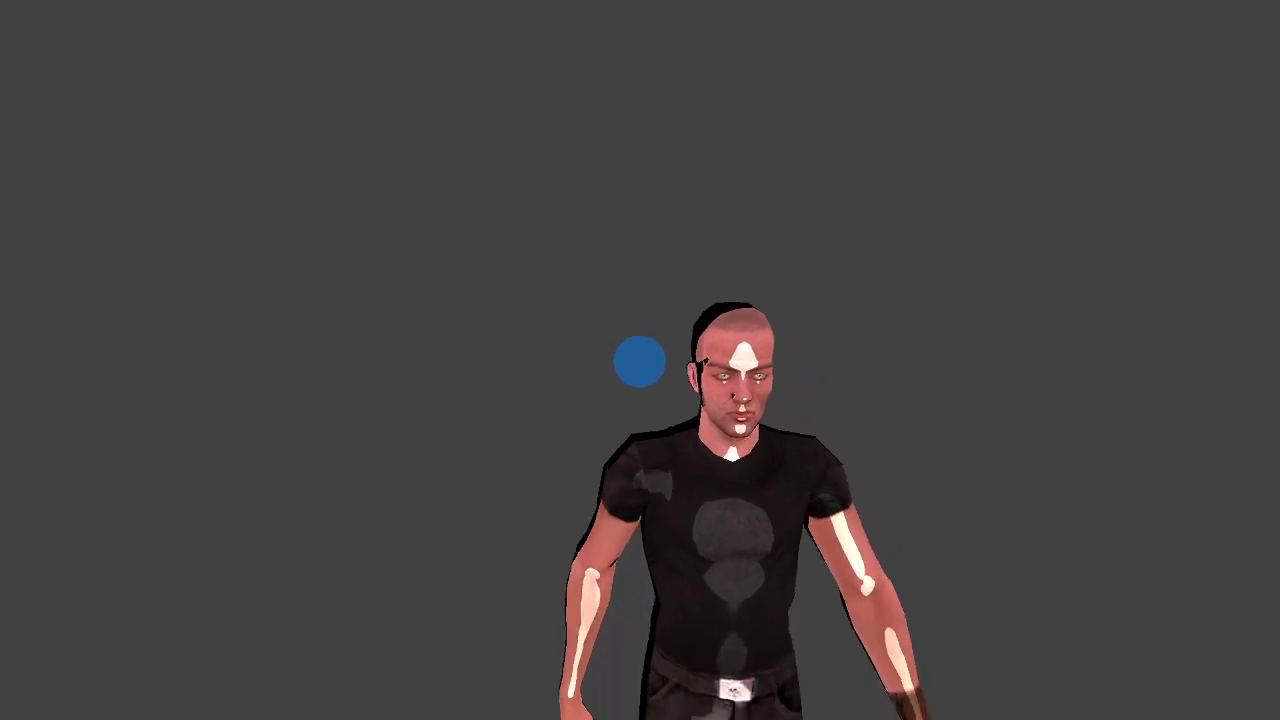
Step: Test-play the scene, walking the toon-shaded man with W, S and D
key(w)
key(s)
key(d)
key(s)
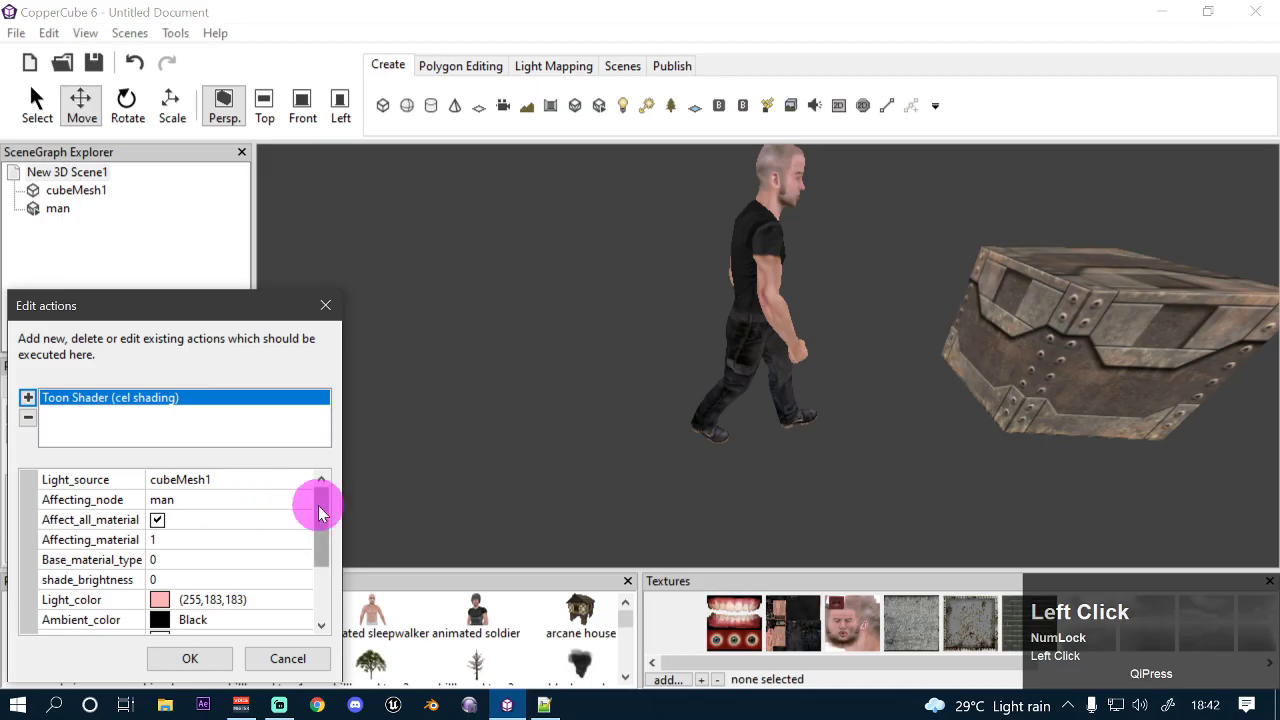
Step: Set the toon shader's edge threshold to 0.1
drag(320, 503, 283, 577)
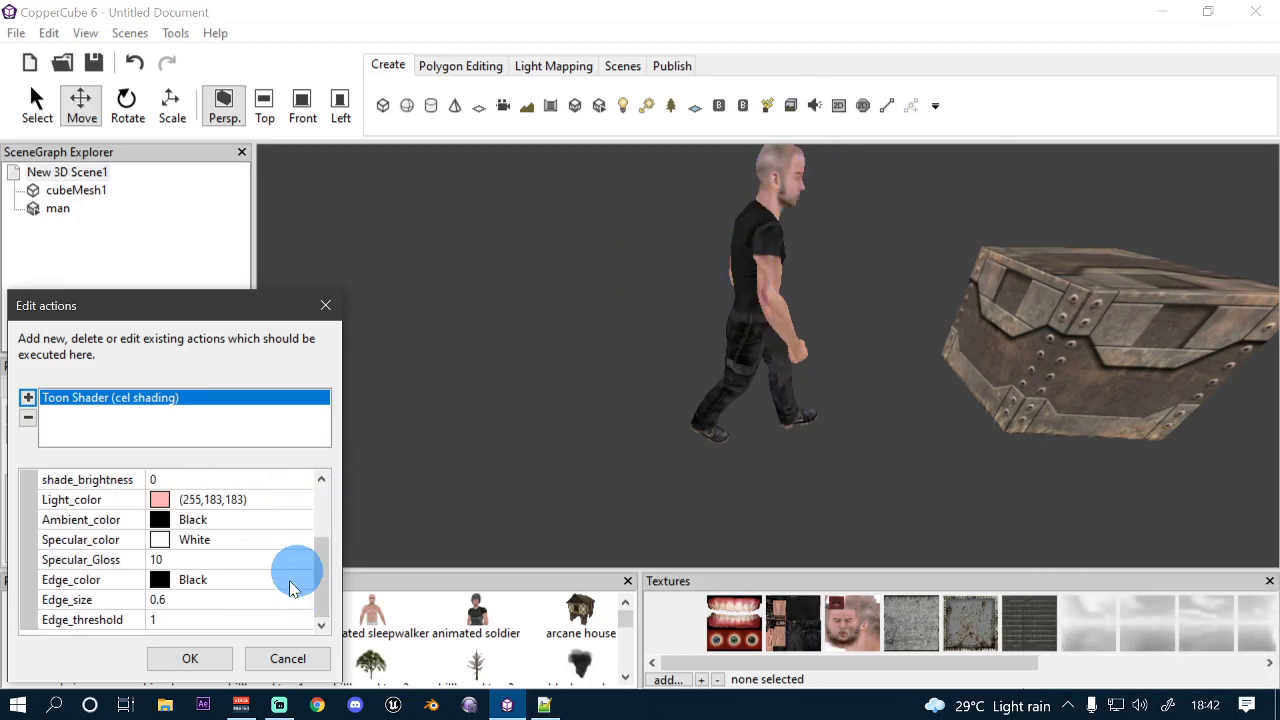
click(222, 619)
text(0.1)
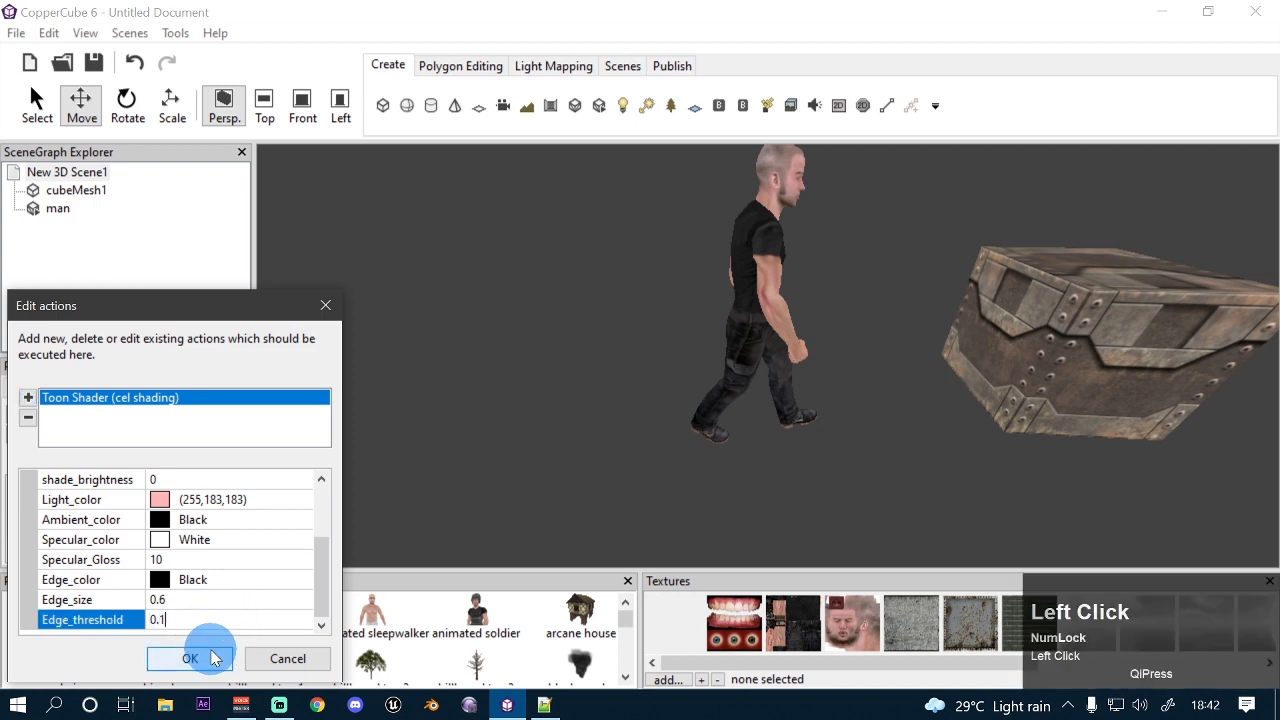
click(190, 658)
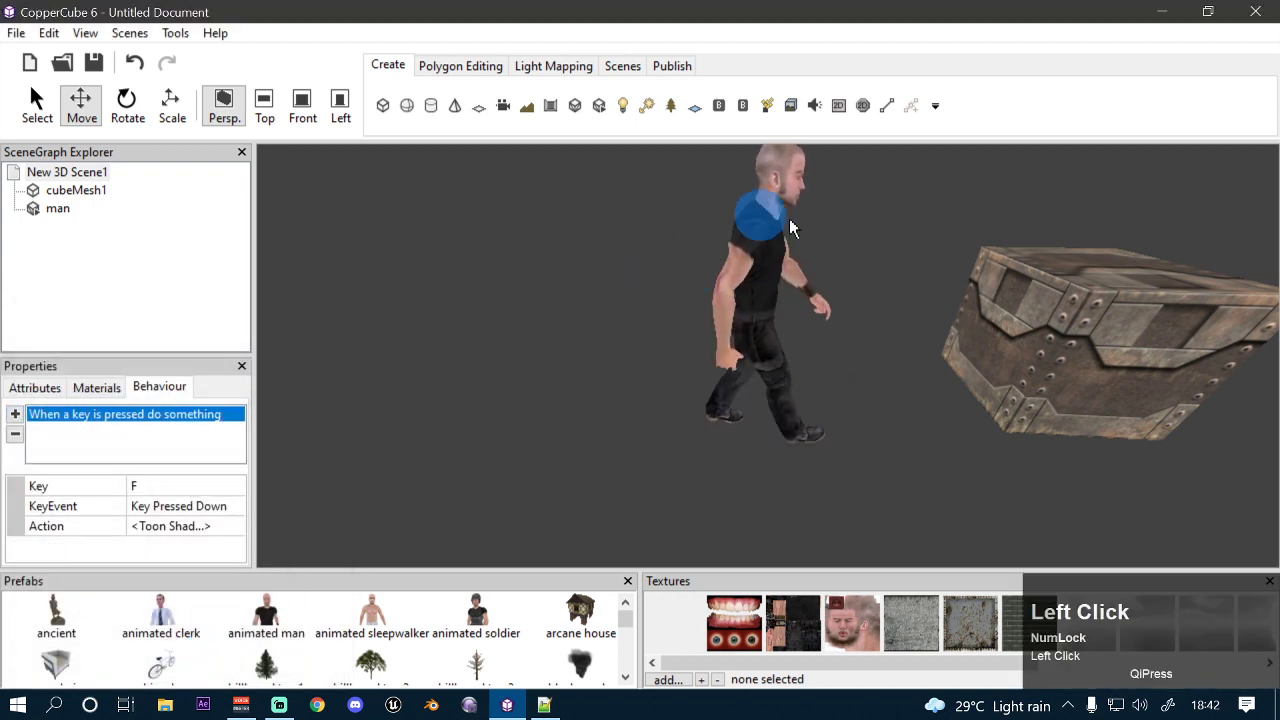
Step: Reopen the toon shader action and set its edge size to 0.1
click(237, 528)
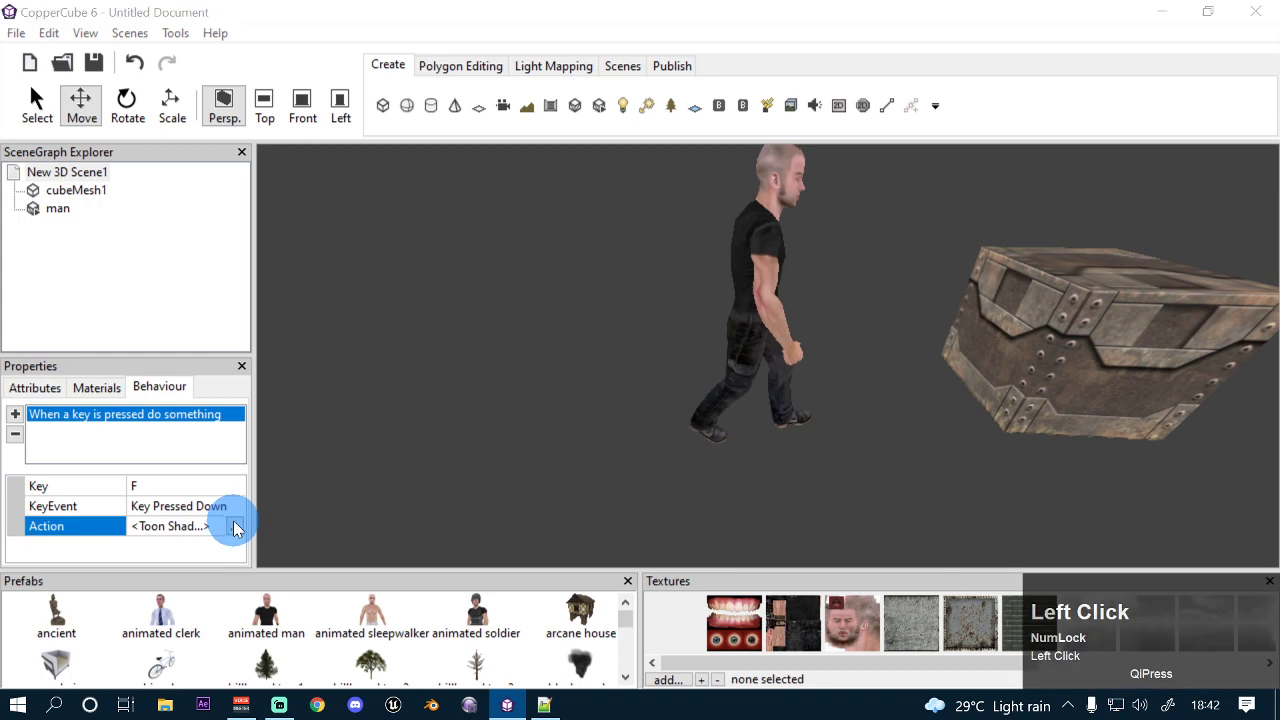
scroll(214, 558, down, 3)
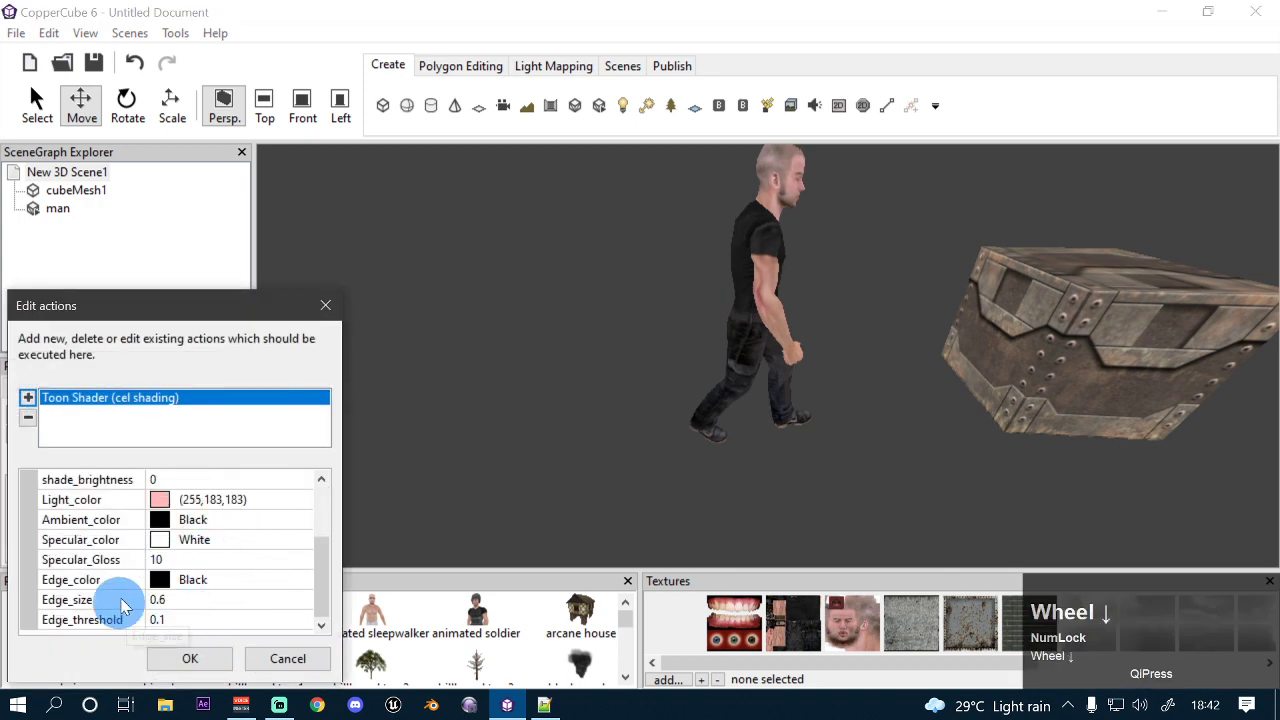
click(186, 600)
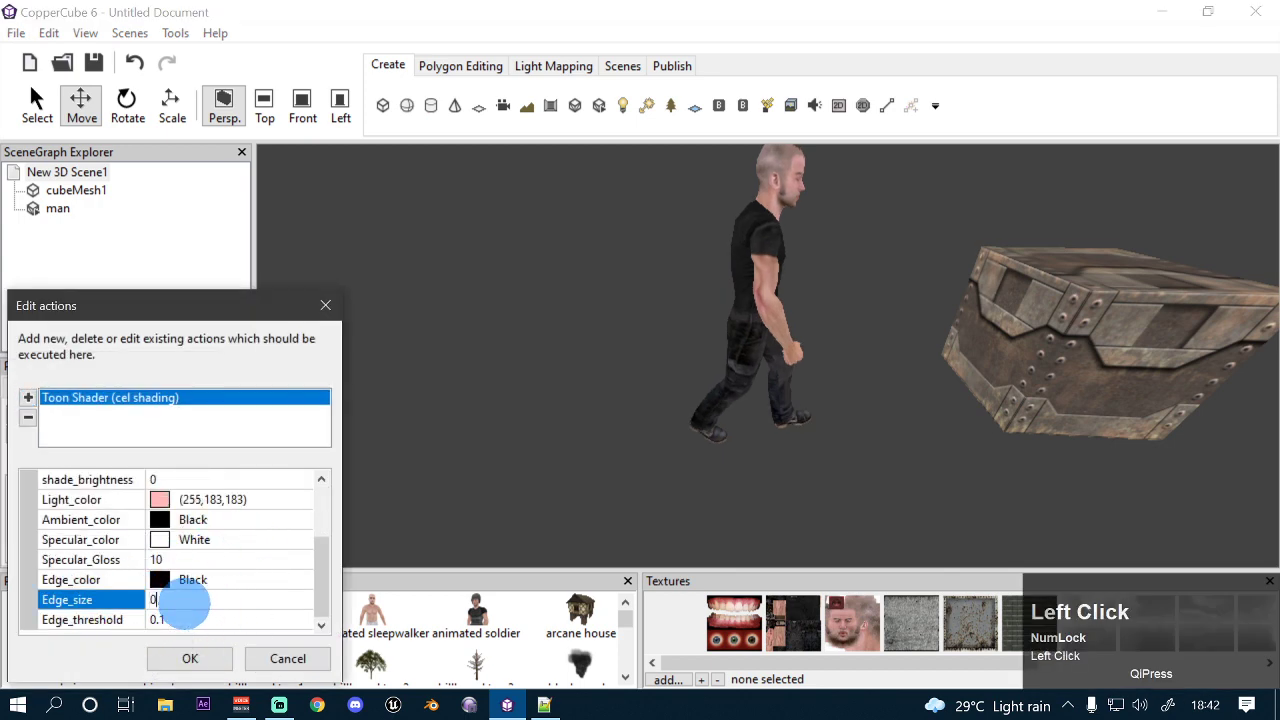
text(0.1)
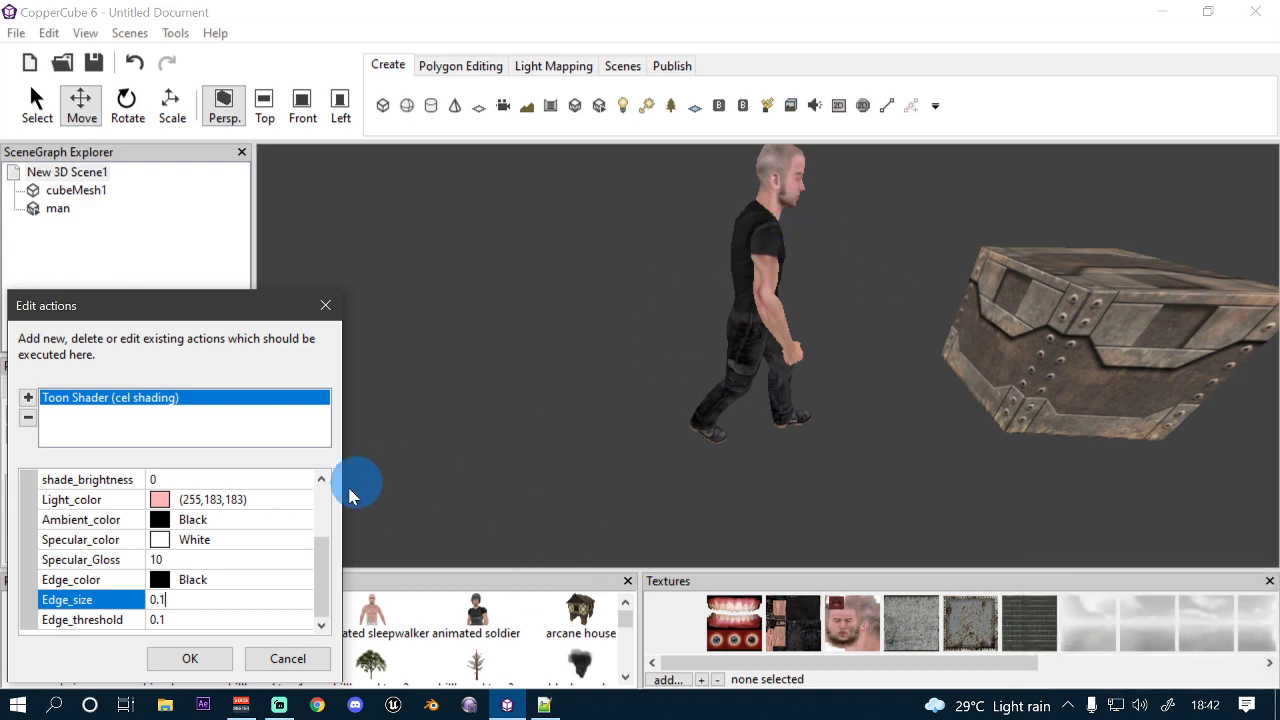
key(Return)
click(205, 657)
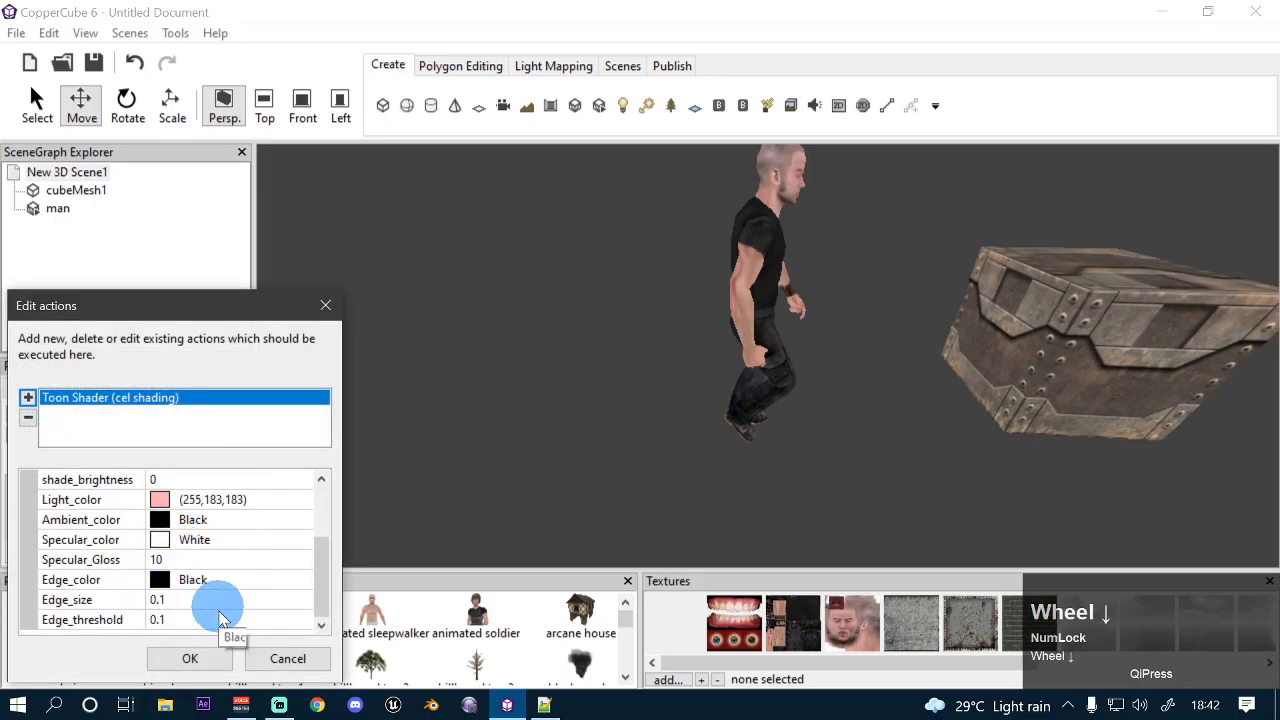
Step: Change edge size to 0.5, specular gloss to 10, and specular colour to pink (255,128,128)
click(201, 600)
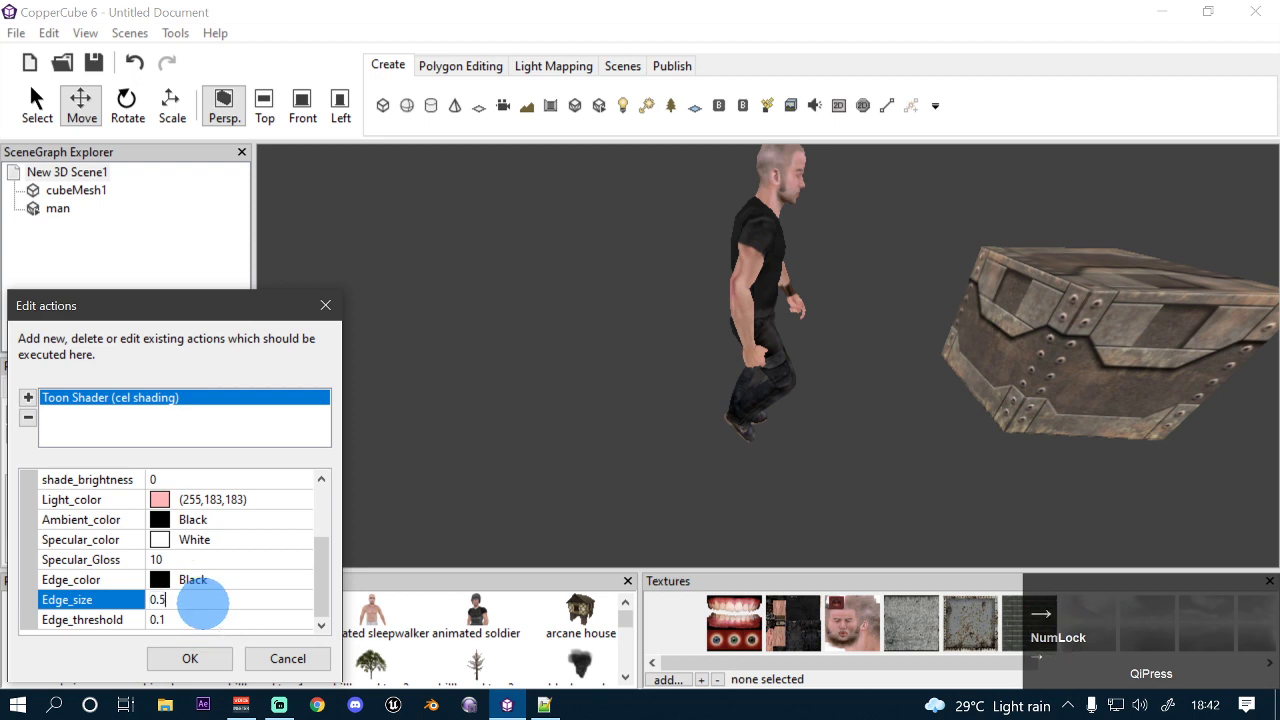
text(0.5)
click(219, 555)
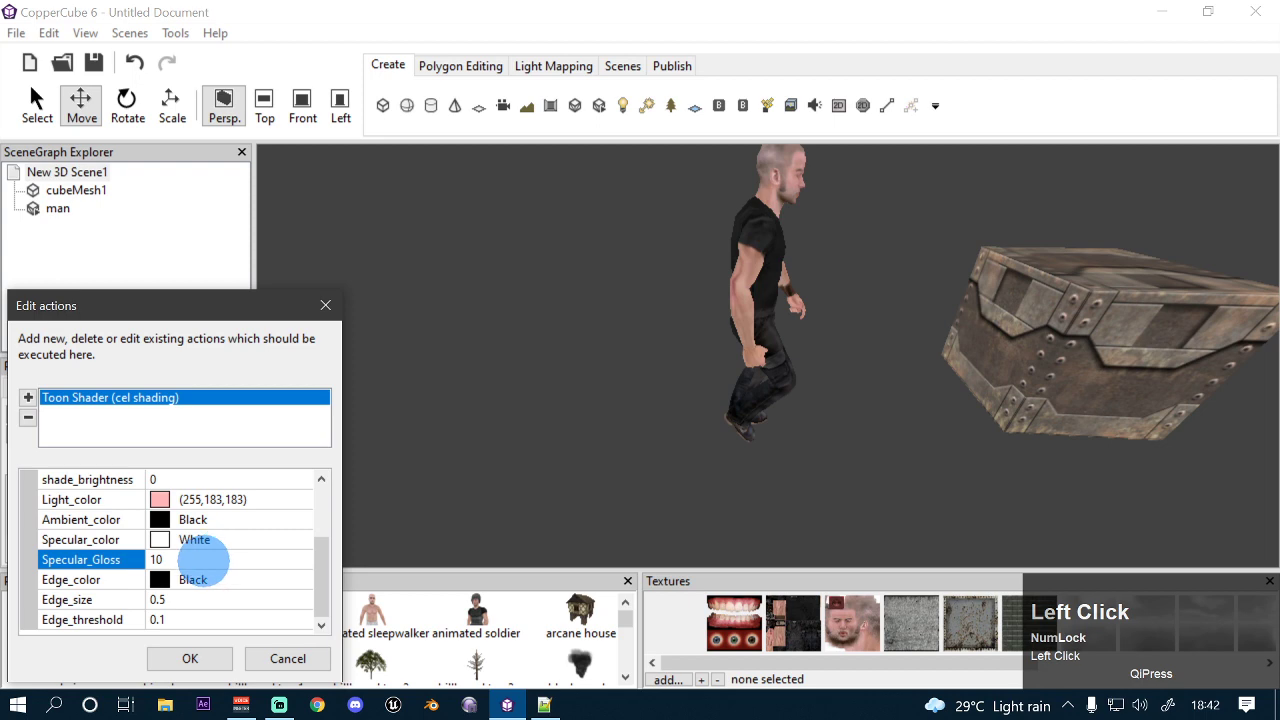
text(10)
click(278, 539)
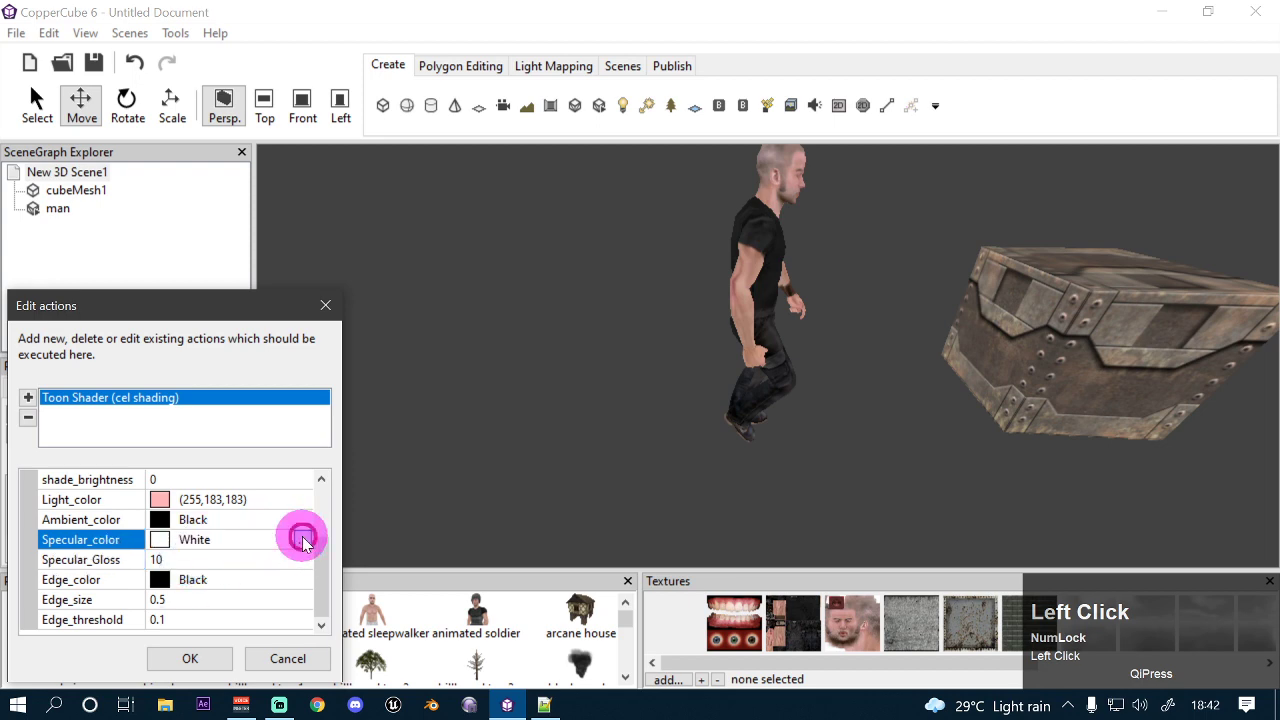
click(303, 539)
click(37, 407)
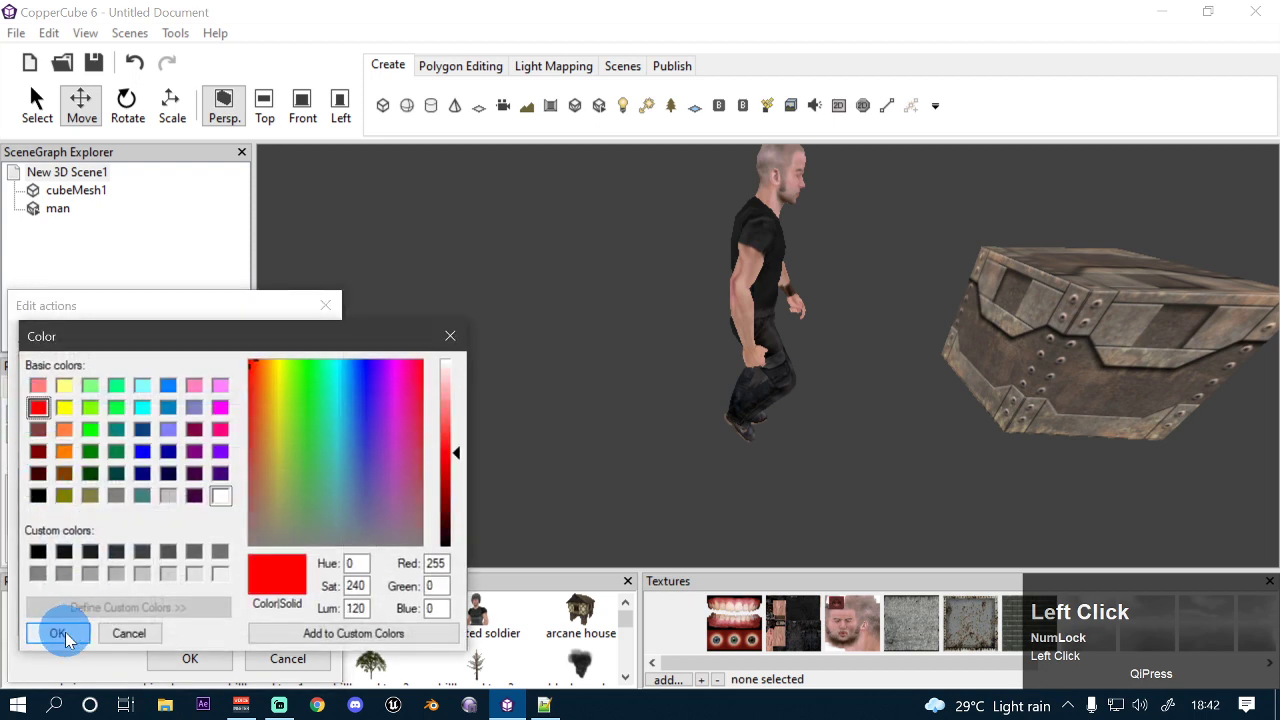
click(38, 388)
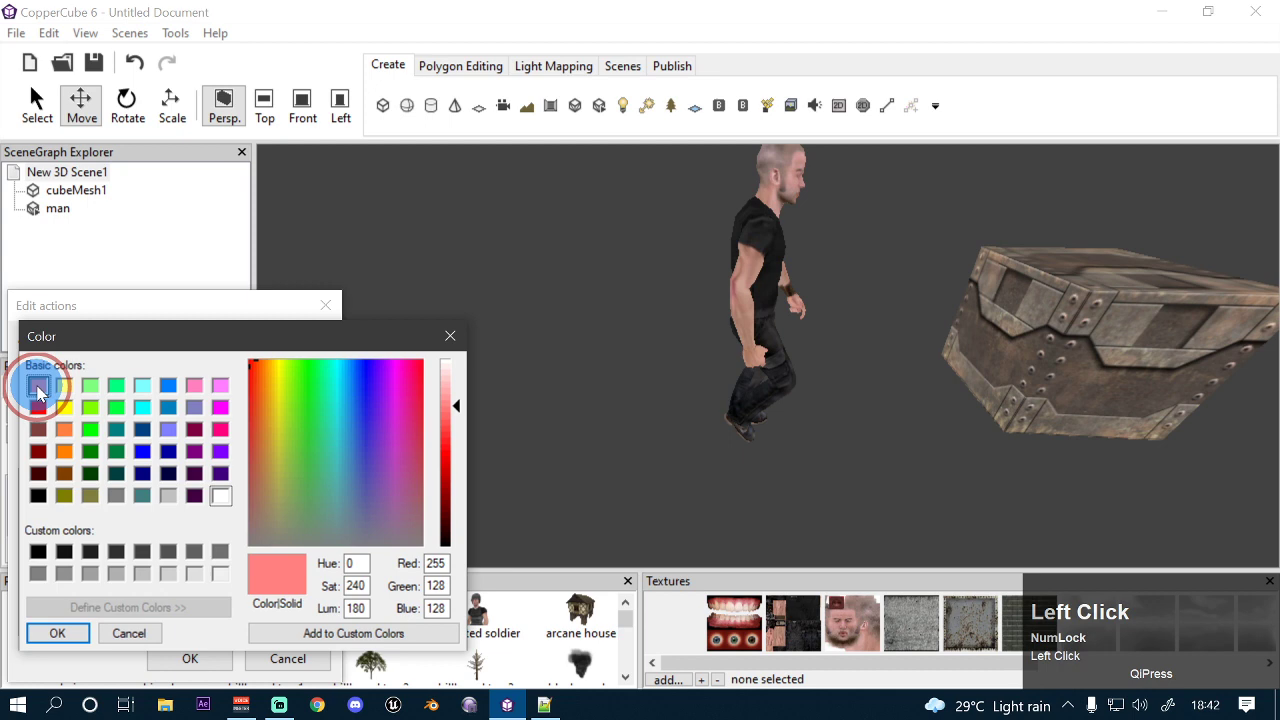
click(58, 634)
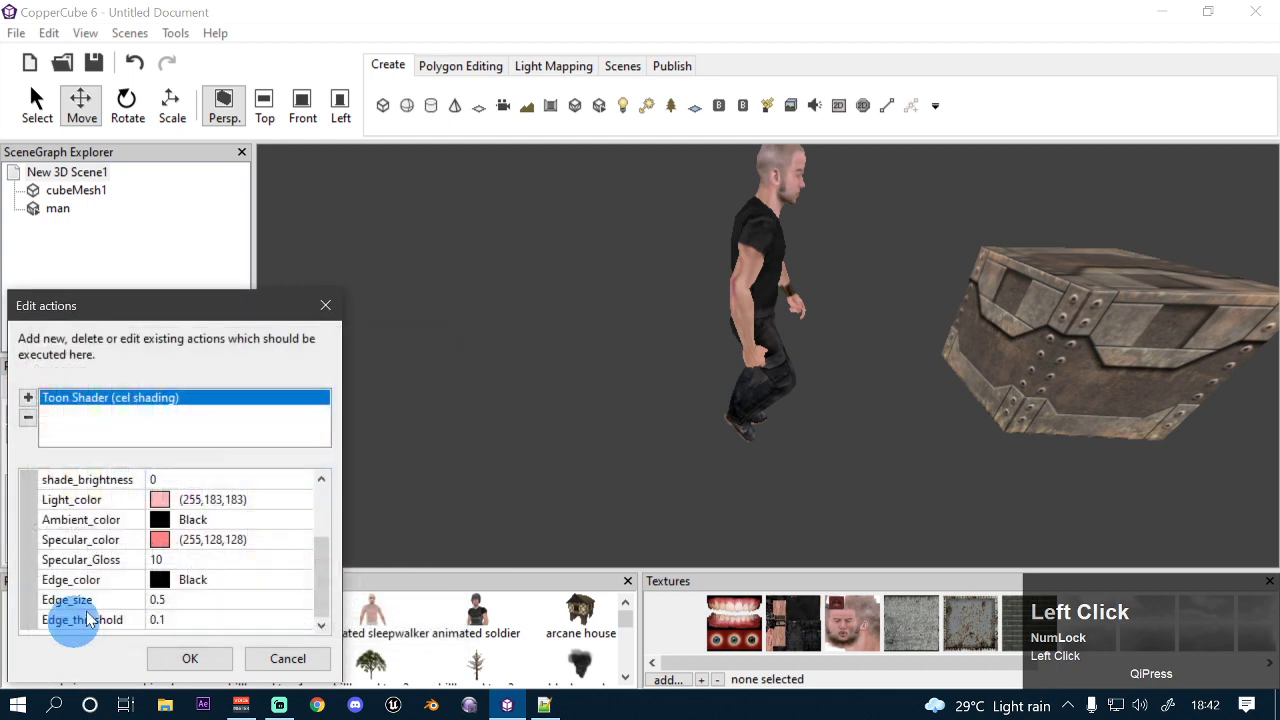
Step: Make the toon shader's light colour yellow
click(296, 505)
click(305, 500)
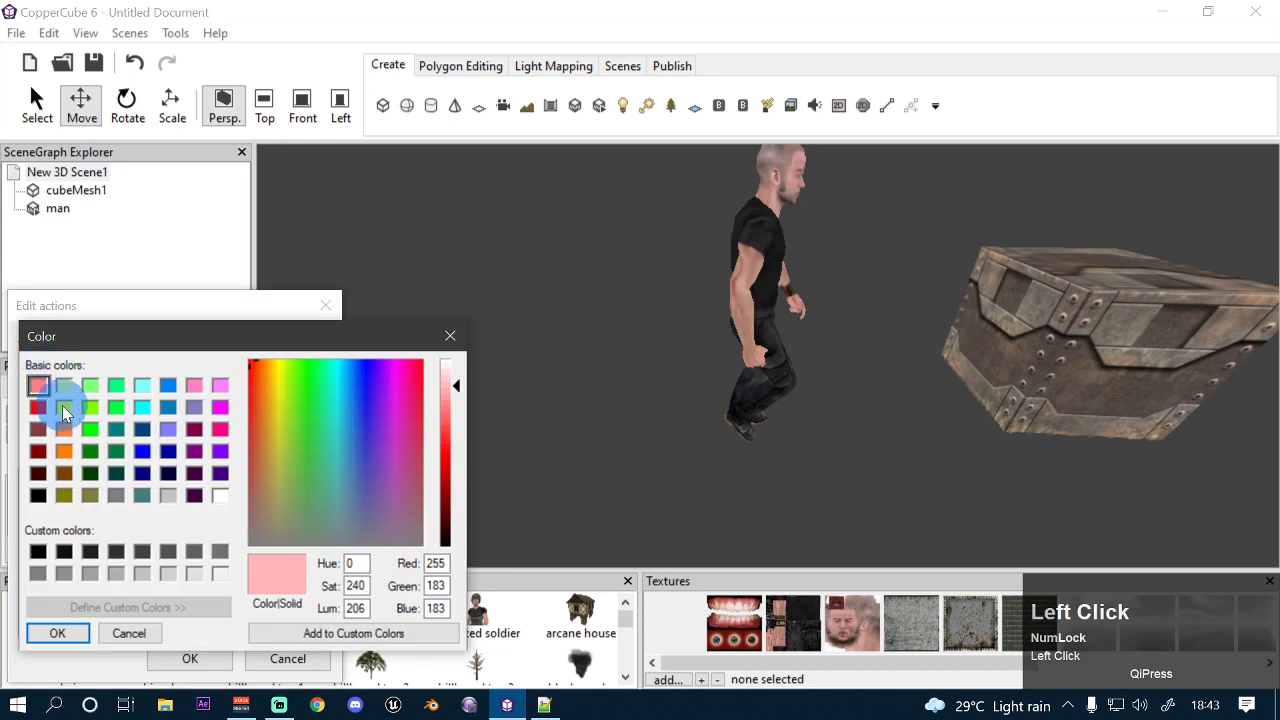
click(64, 408)
click(44, 637)
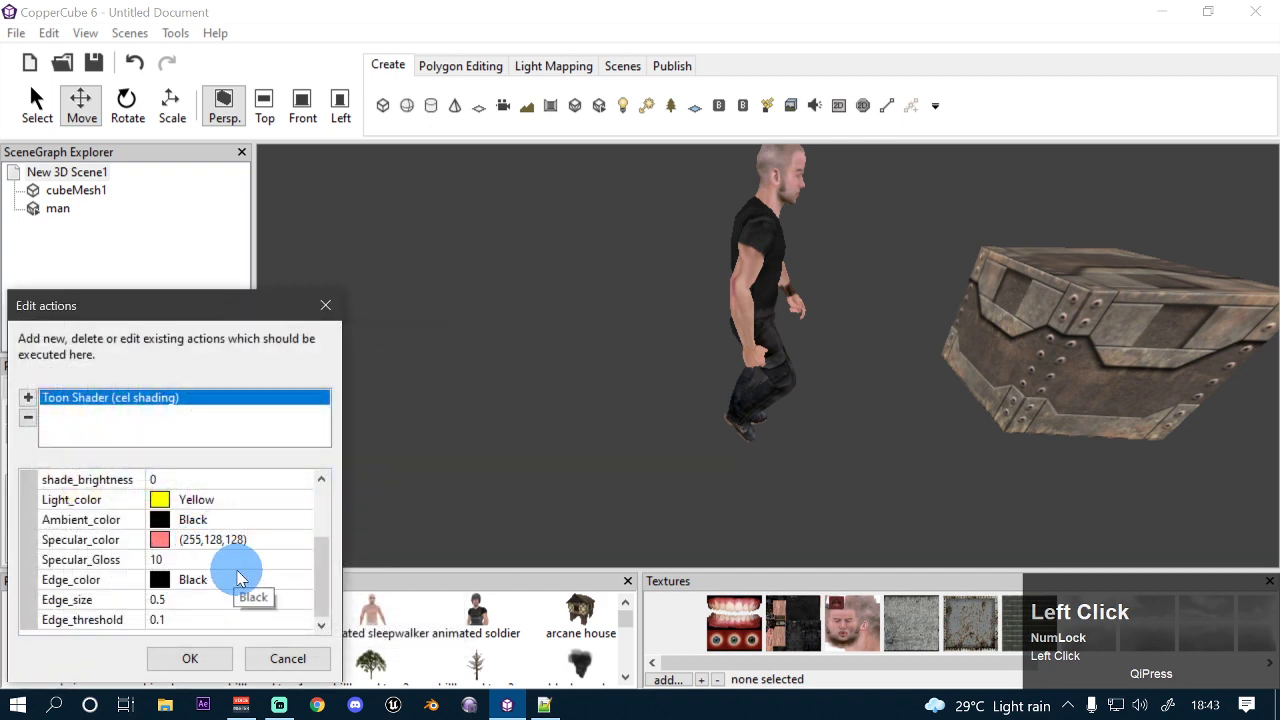
Step: Set shade_brightness to 0.5 and confirm the toon shader settings
scroll(230, 555, up, 1)
click(216, 540)
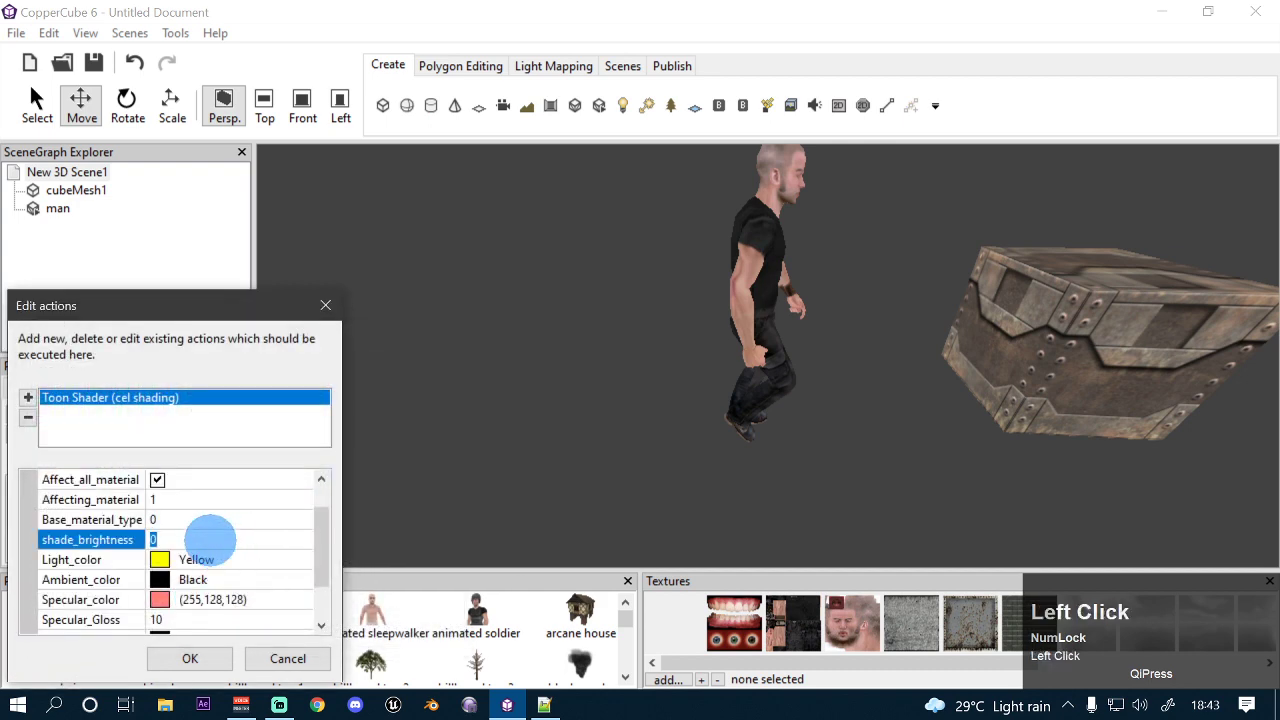
text(0.5)
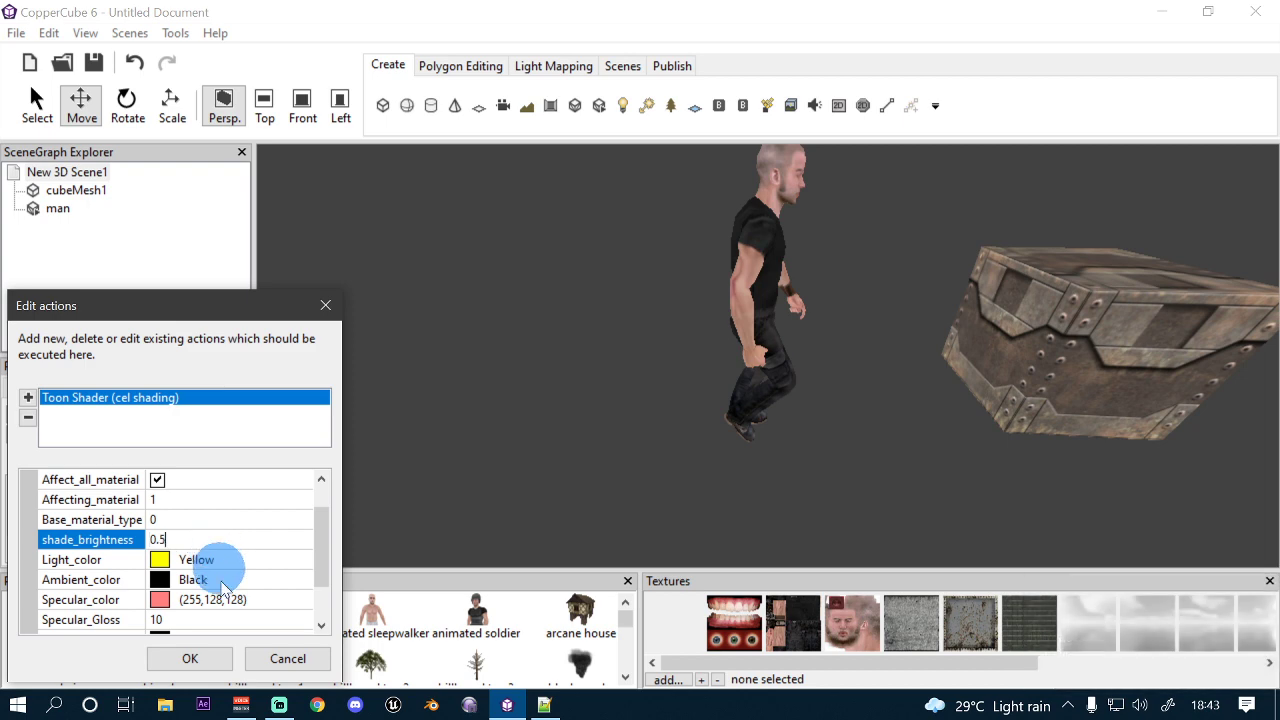
key(Return)
click(197, 657)
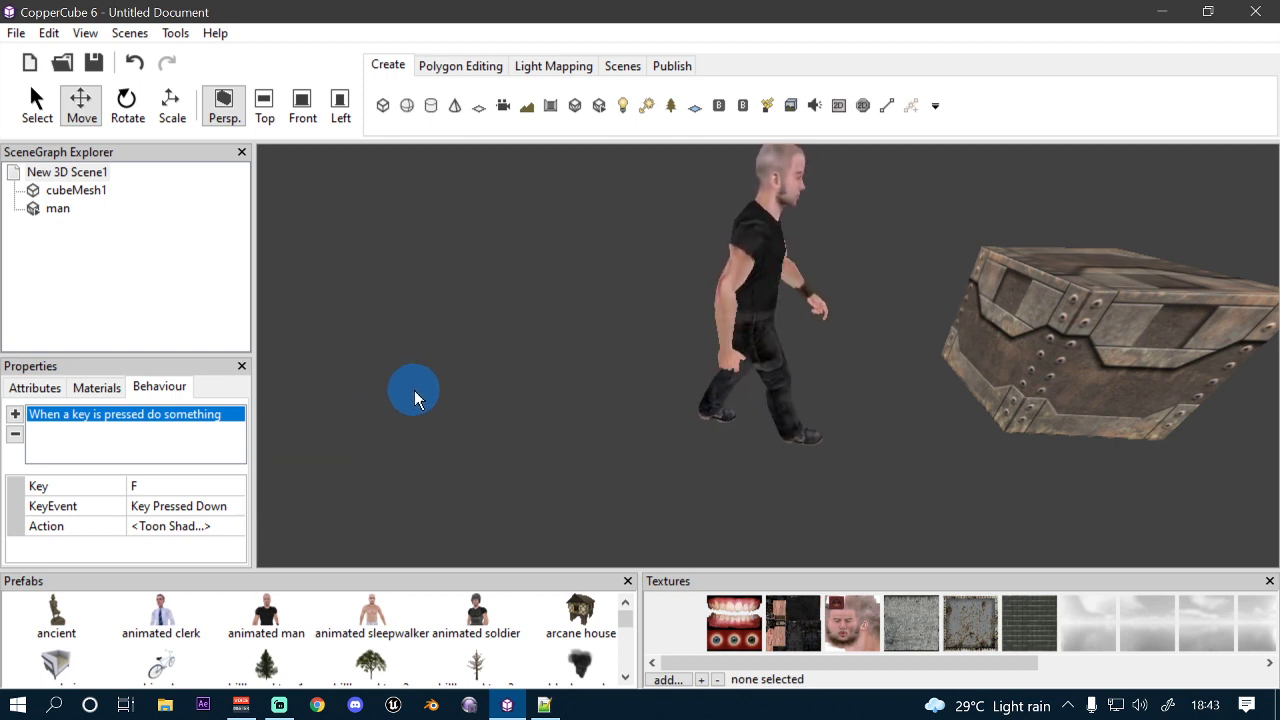
Step: Bring the view closer to the man and box, launch the test player, and apply the toon shader with F
drag(476, 345, 427, 345)
key(ctrl)
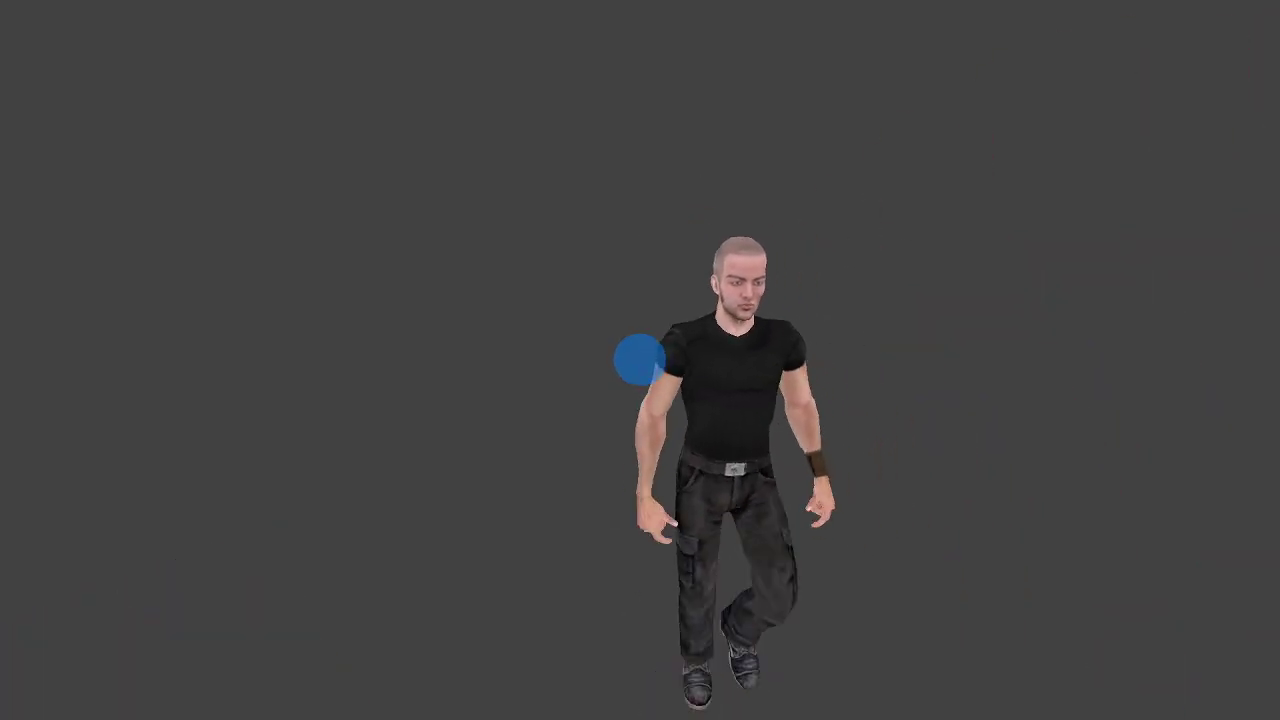
key(f)
Step: Walk the toon-shaded man forward, backward and around past the crate with the arrow keys
key(Up)
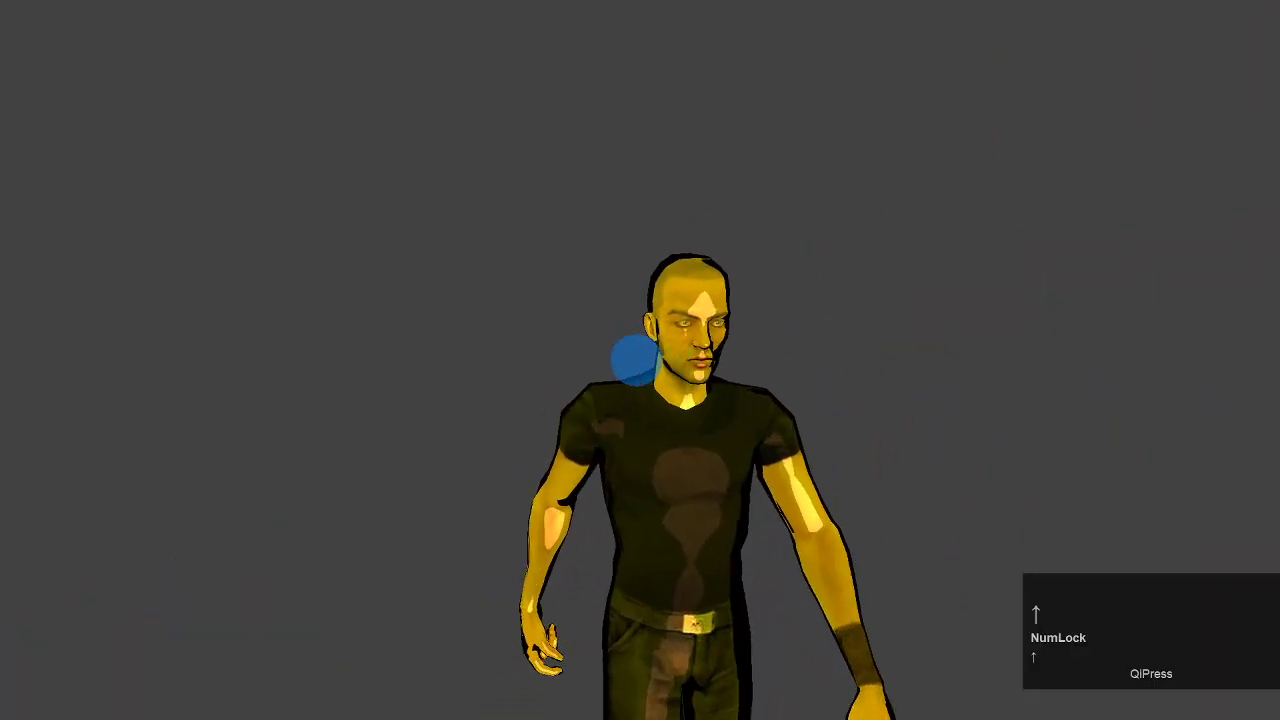
key(Right)
key(Down)
key(Up)
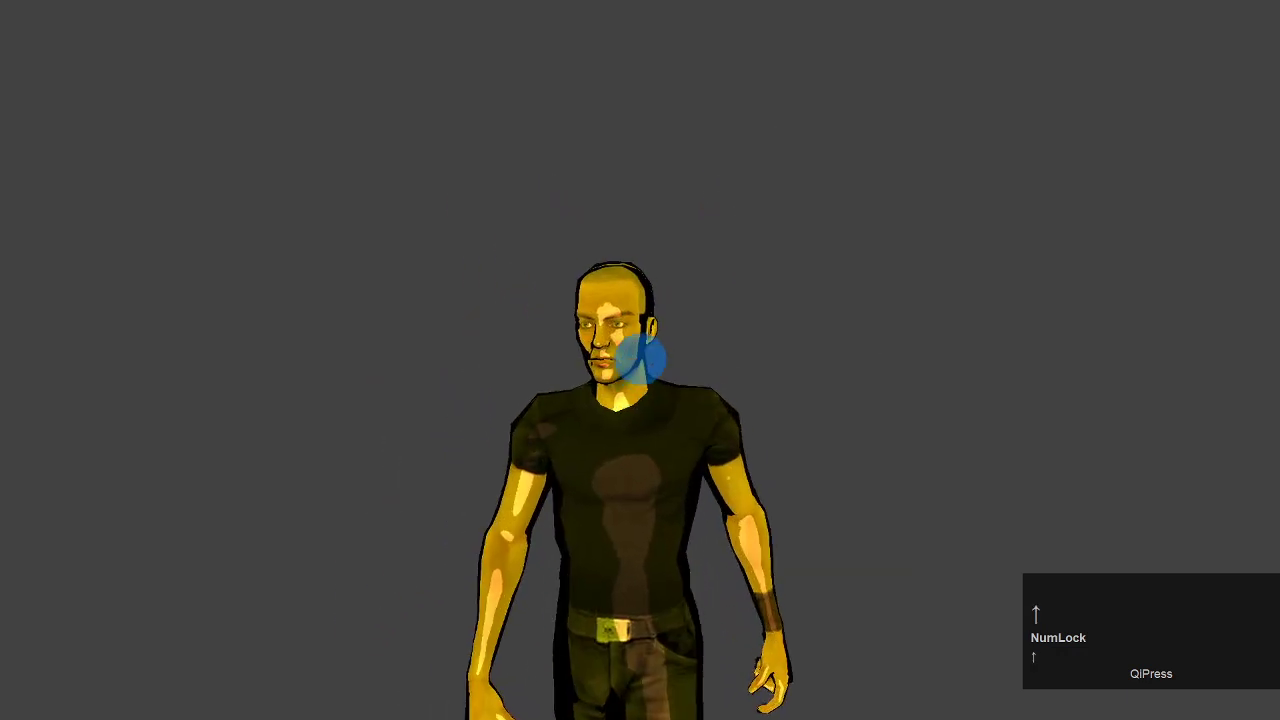
key(Down)
key(Left)
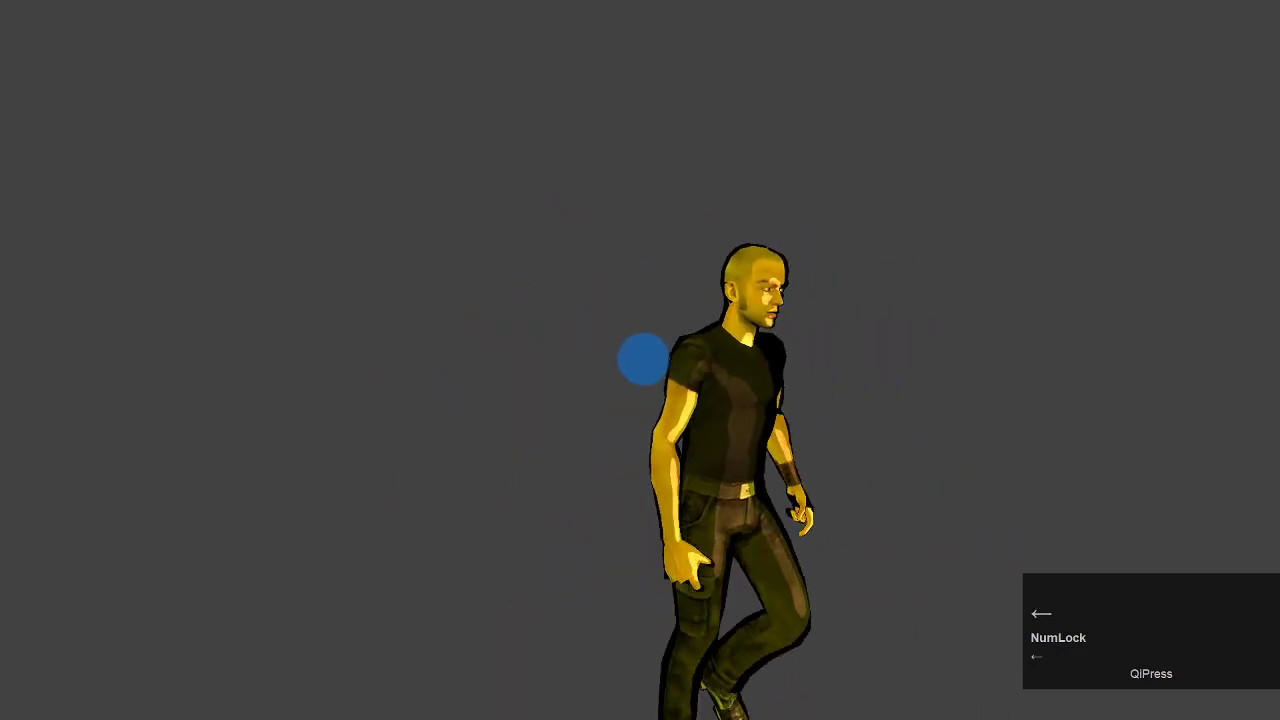
key(Up)
key(Down)
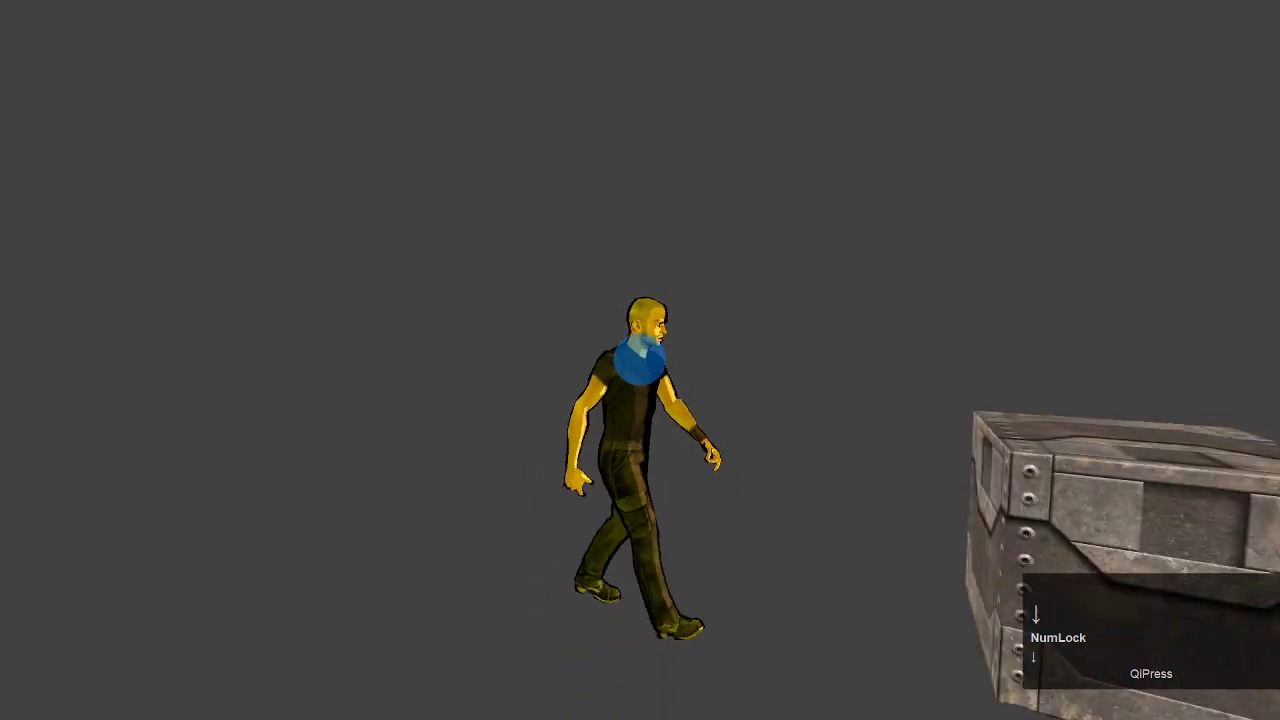
key(Left)
key(Up)
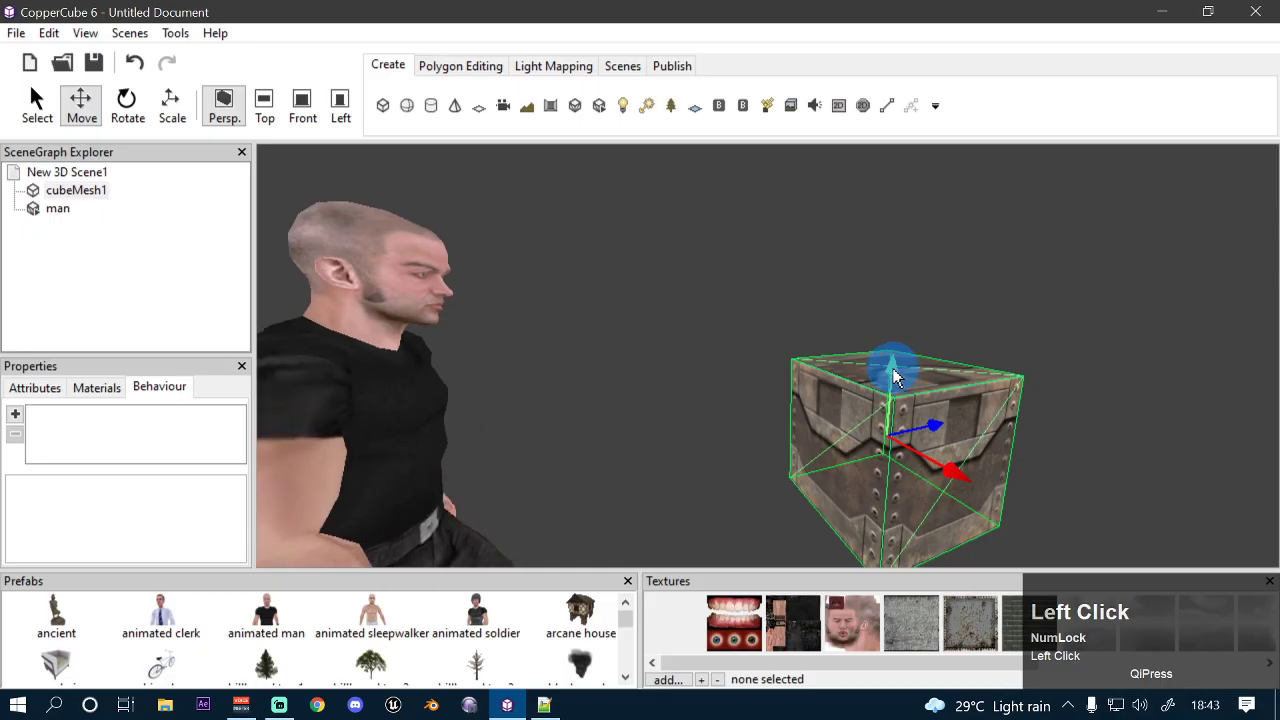
Step: Move the crate up and to the upper left of the scene
drag(891, 366, 826, 322)
scroll(831, 320, down, 3)
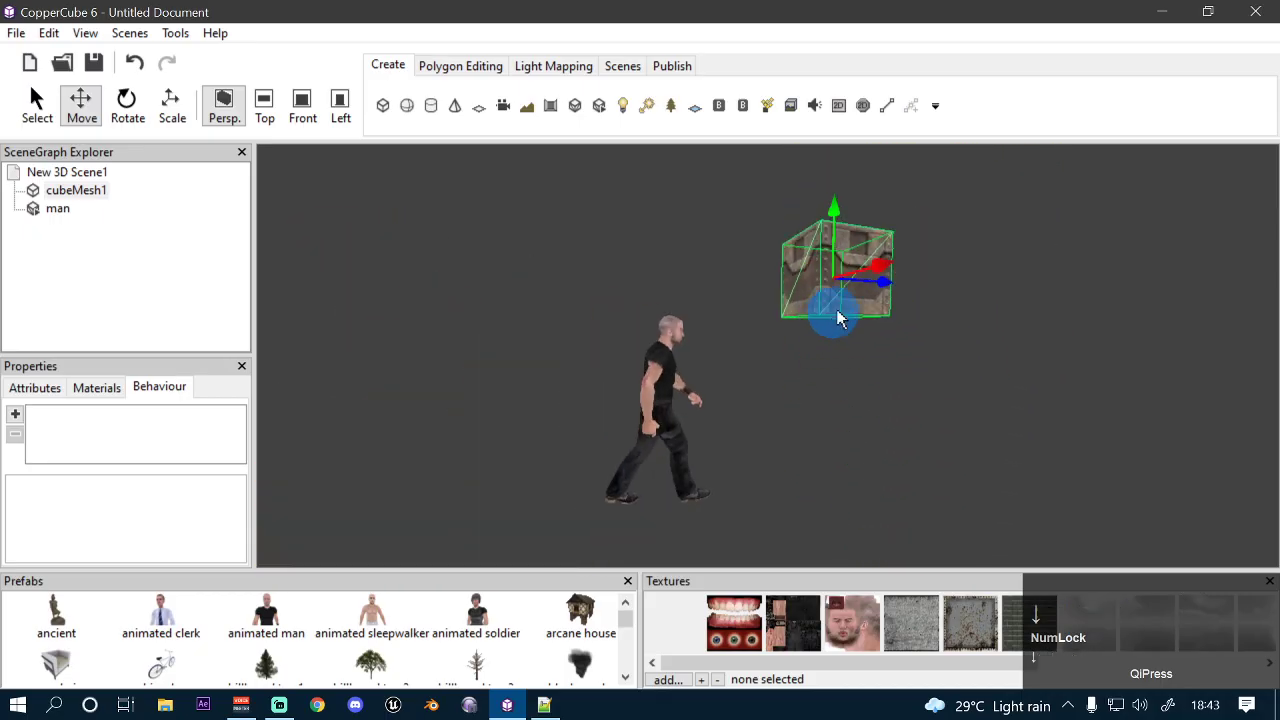
drag(885, 290, 623, 305)
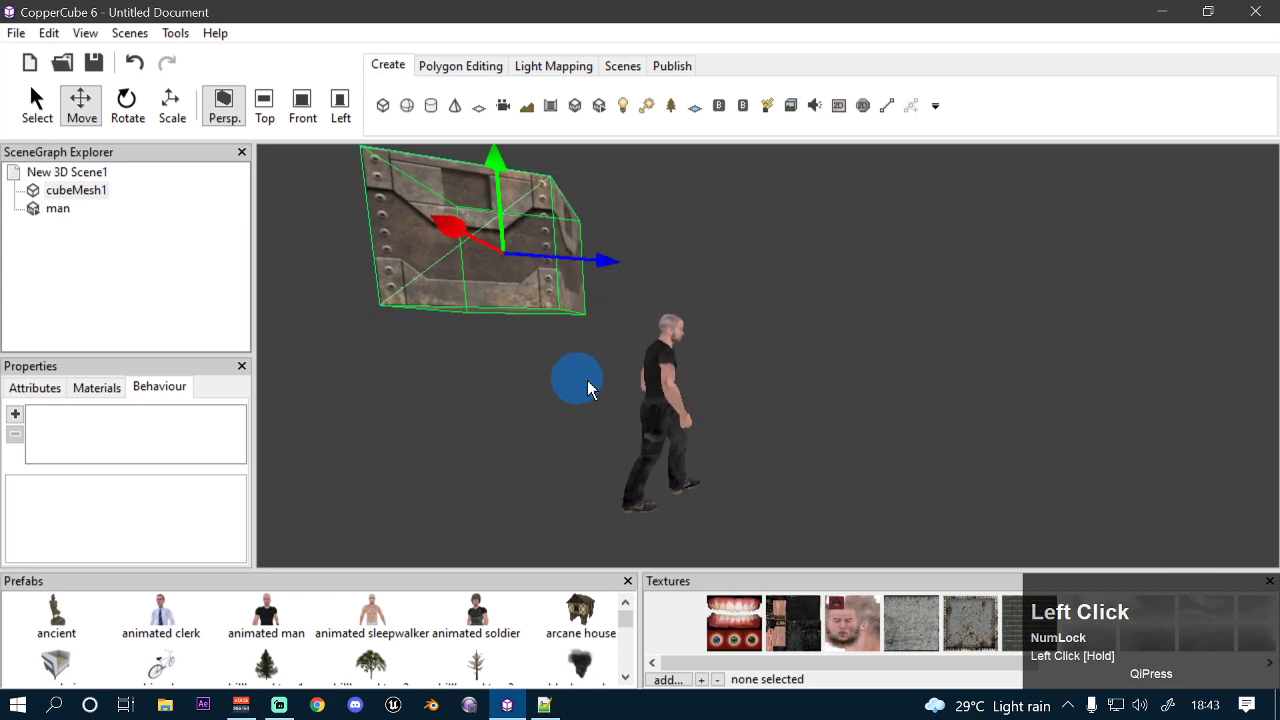
Step: Open the scene root's key-press toon shader action and confirm its settings
click(646, 383)
click(45, 172)
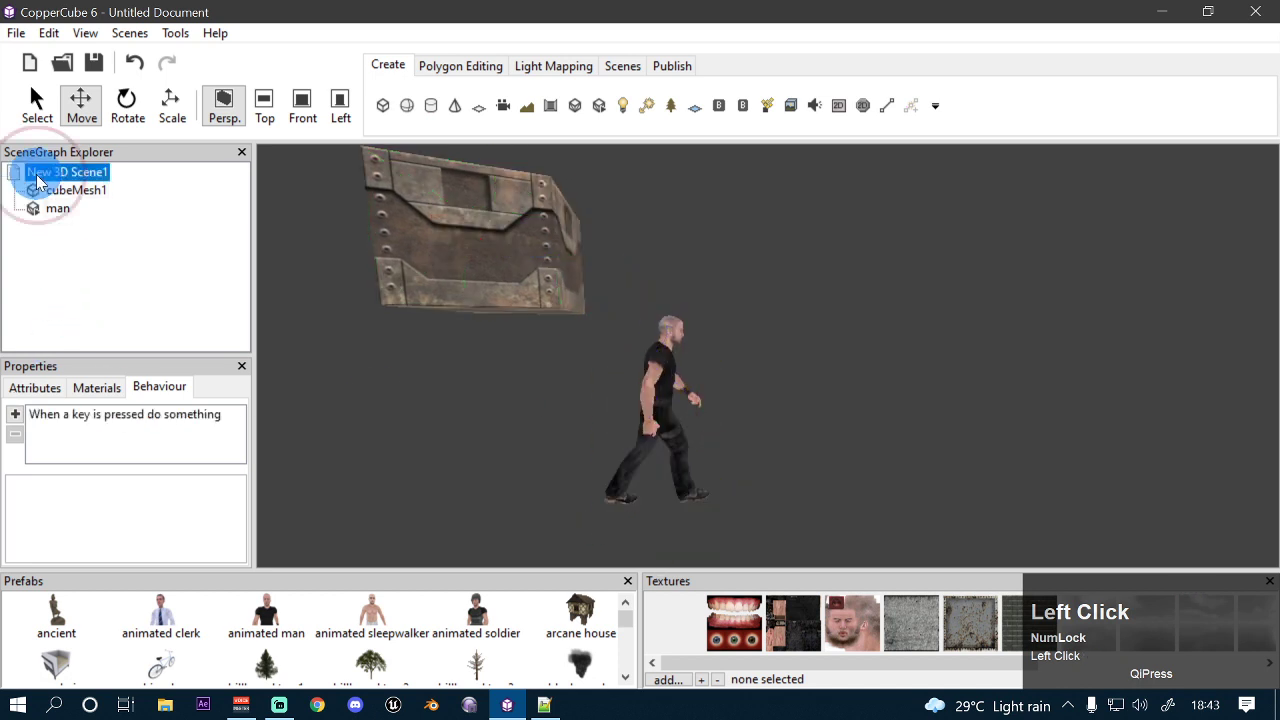
click(100, 416)
click(234, 526)
click(234, 526)
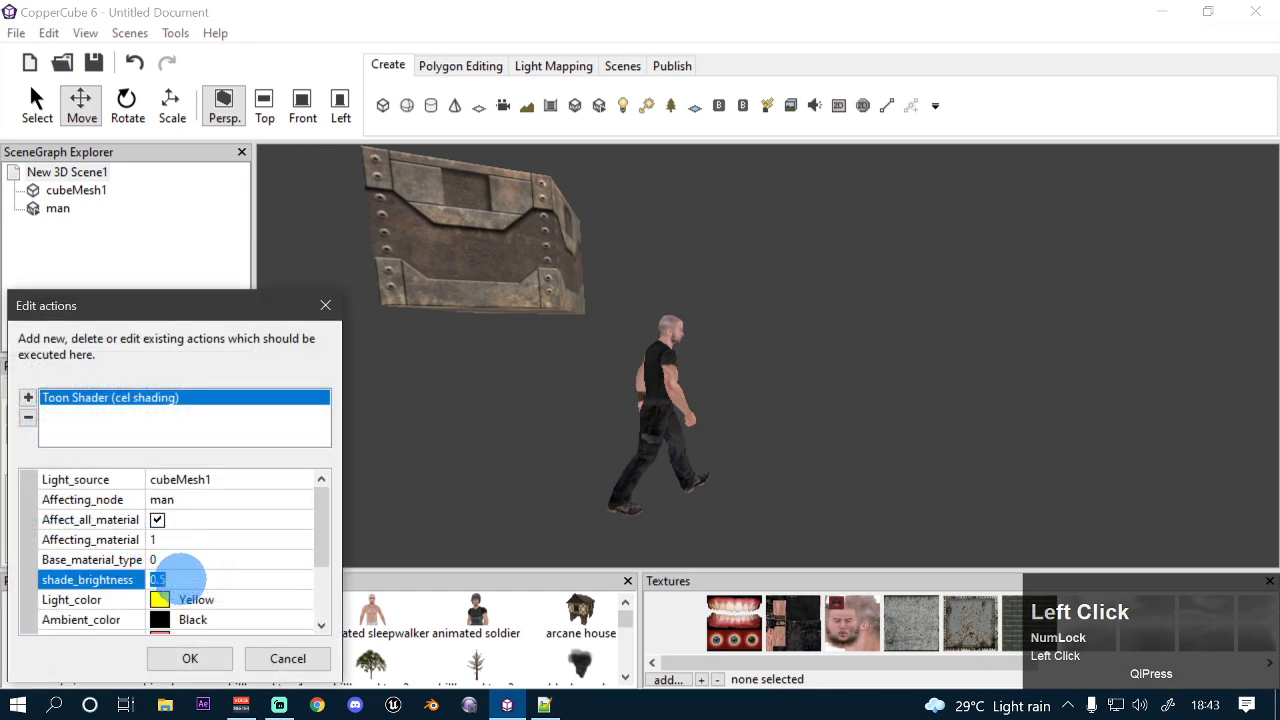
click(190, 659)
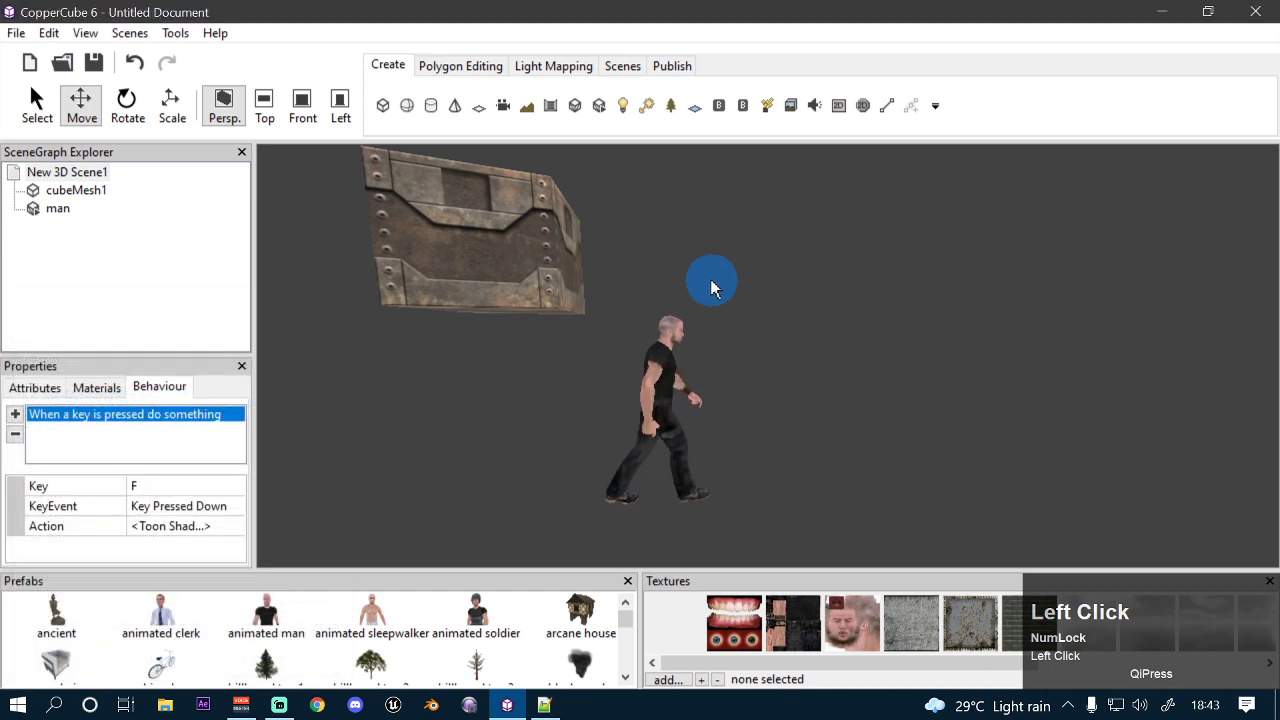
Step: Test the scene and walk the toon-shaded man toward and past the raised crate
key(ctrl)
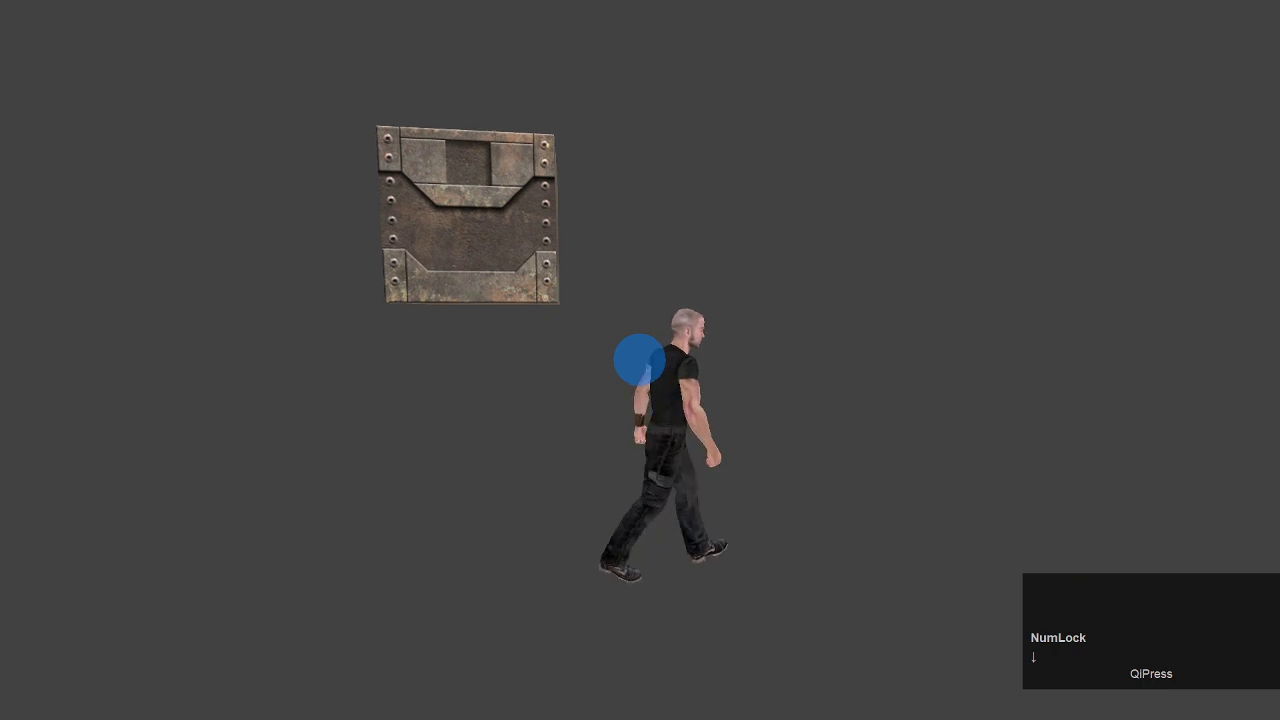
key(Right)
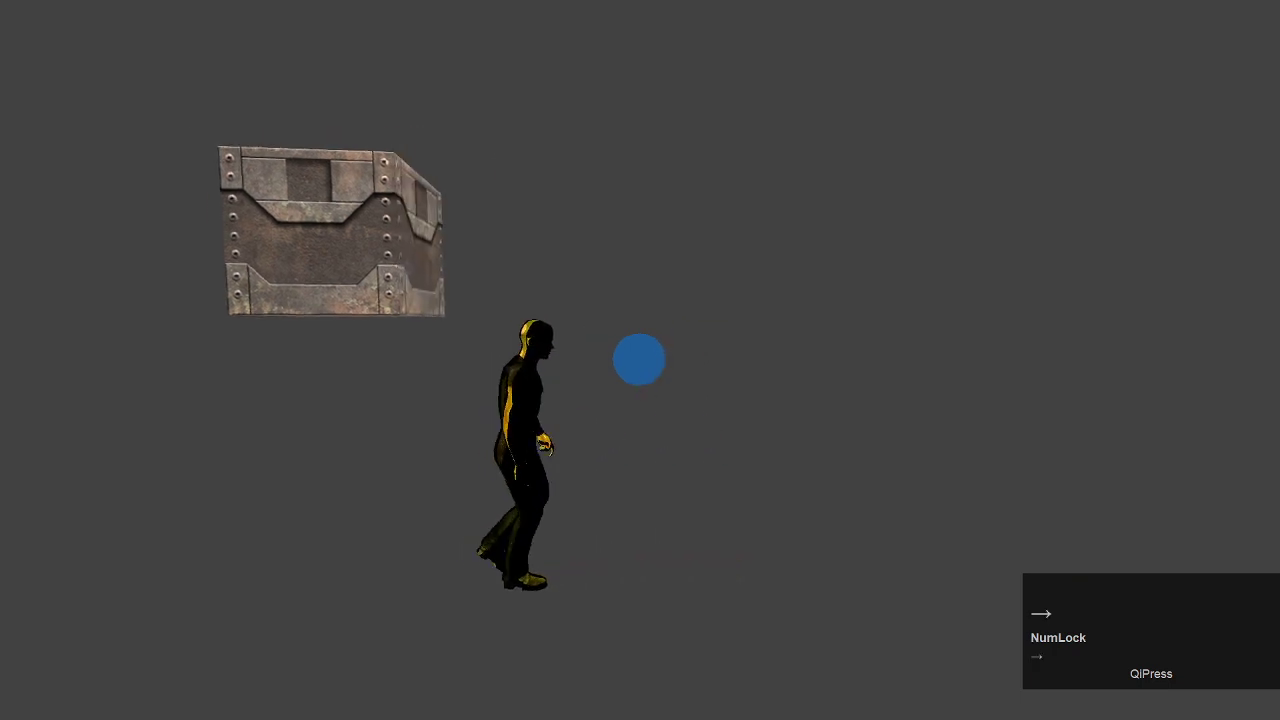
key(Up)
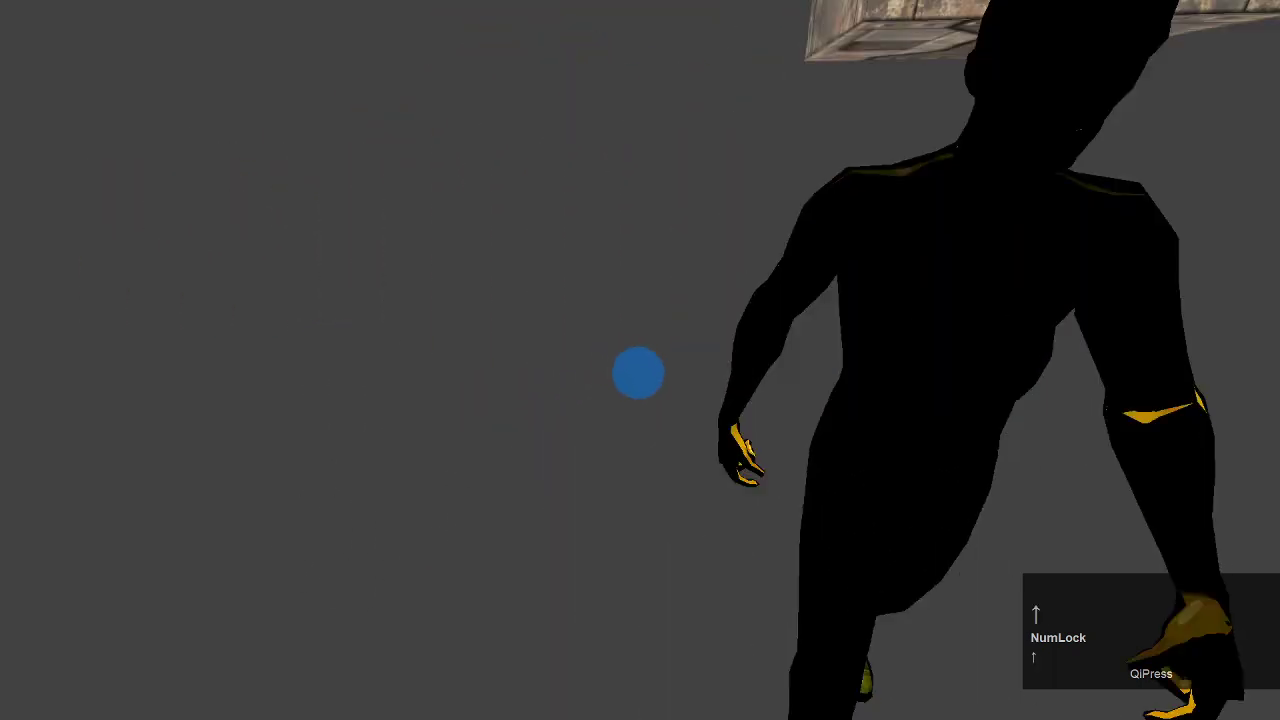
key(Left)
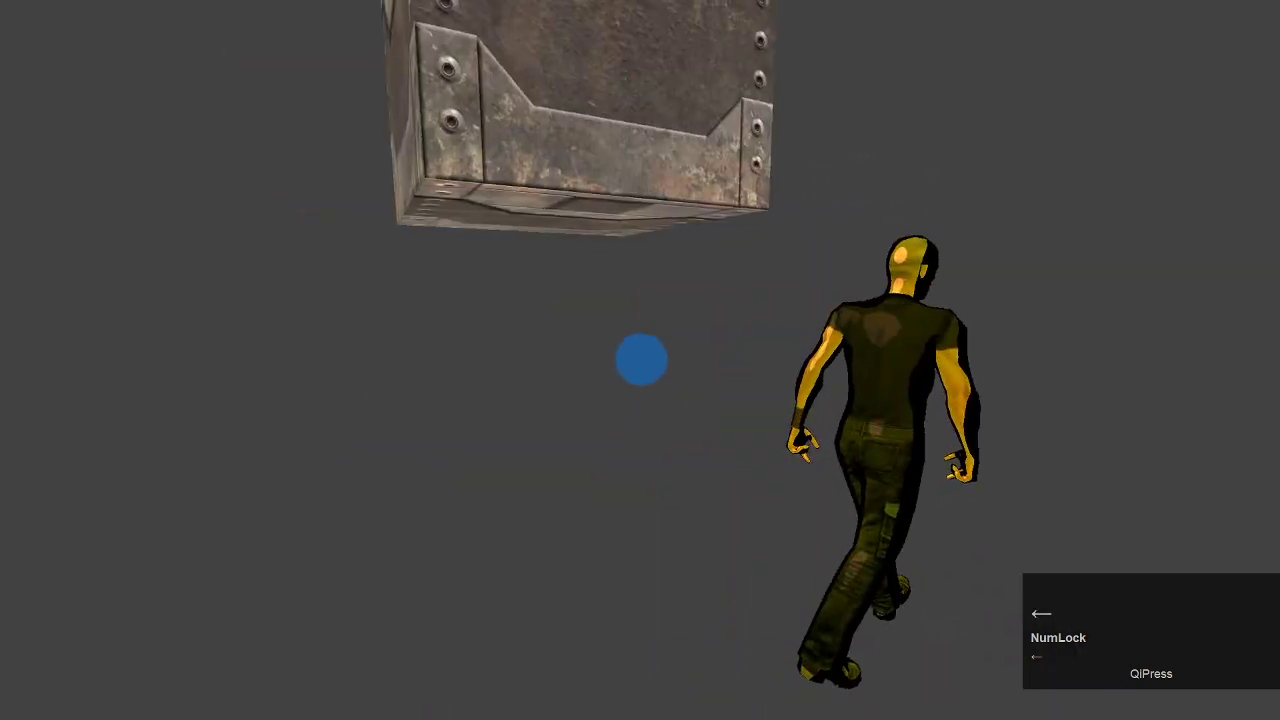
key(Up)
key(Left)
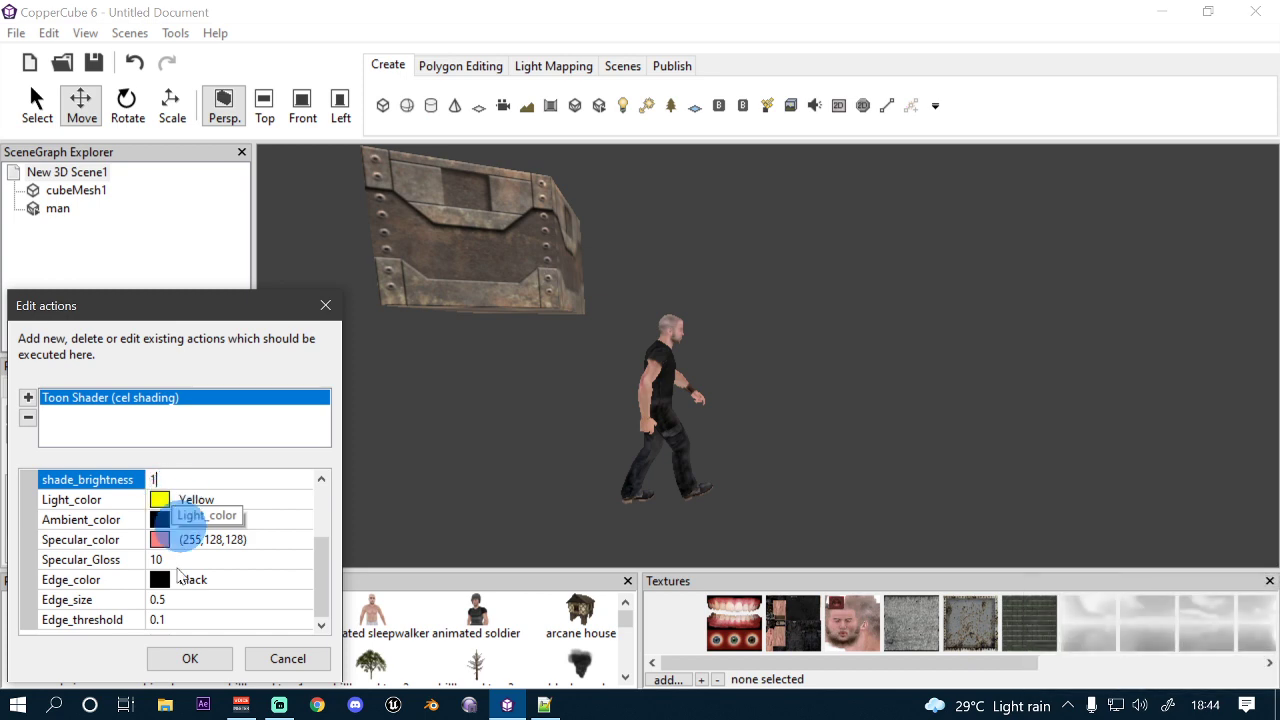
Step: Save shade_brightness 1 and relaunch the test player with Ctrl+F10
click(190, 660)
key(ctrl+F10)
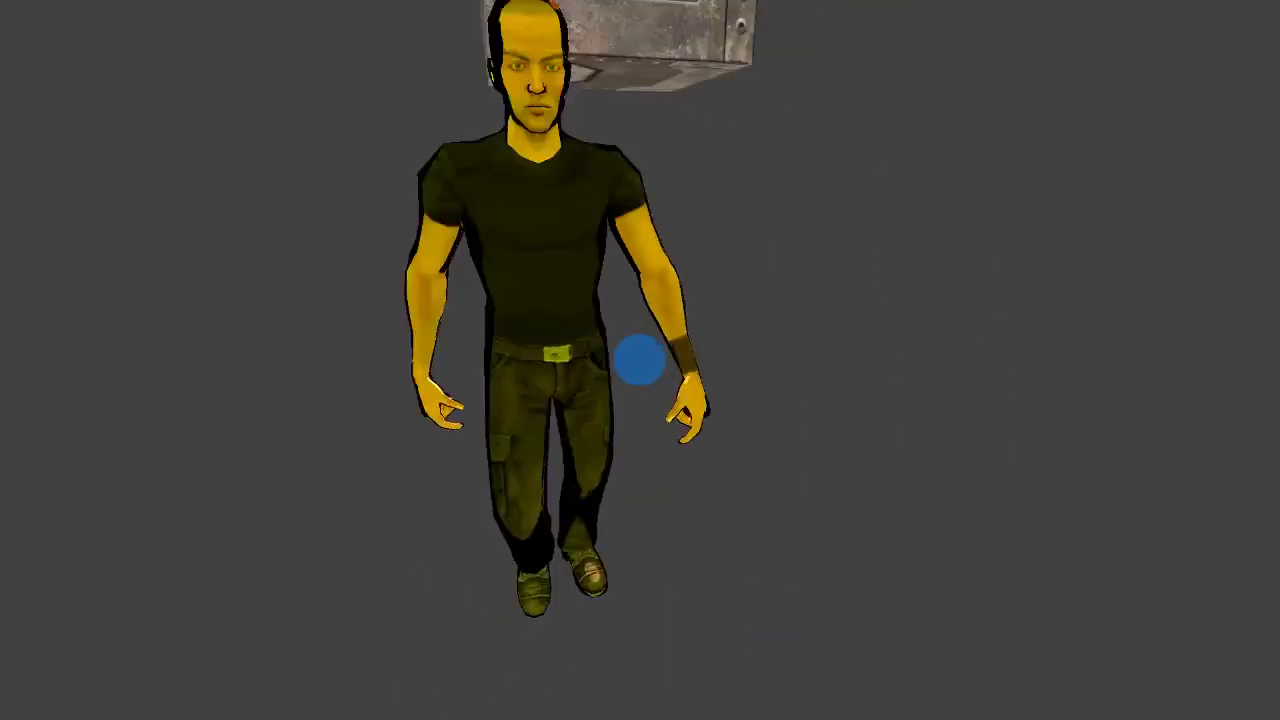
Step: Steer the bright yellow toon-shaded man around beneath the crate with the arrow keys
key(Right)
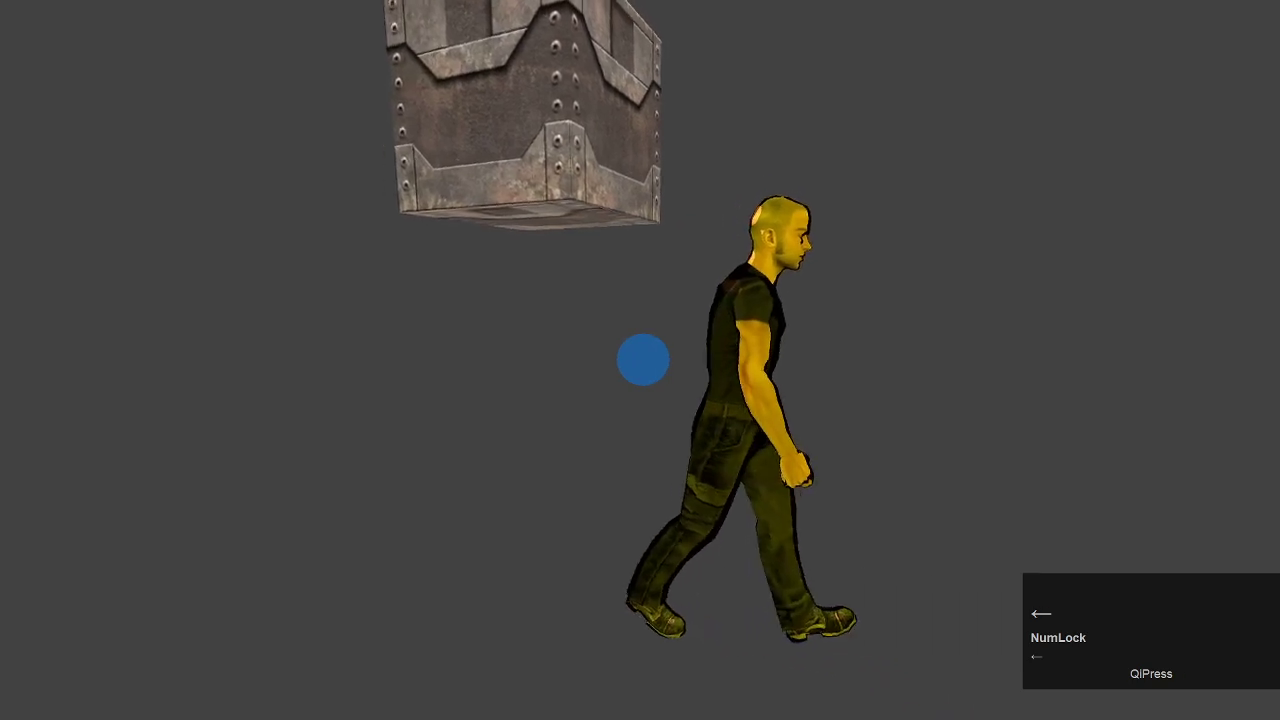
key(Up)
key(Right)
key(Up)
key(Down)
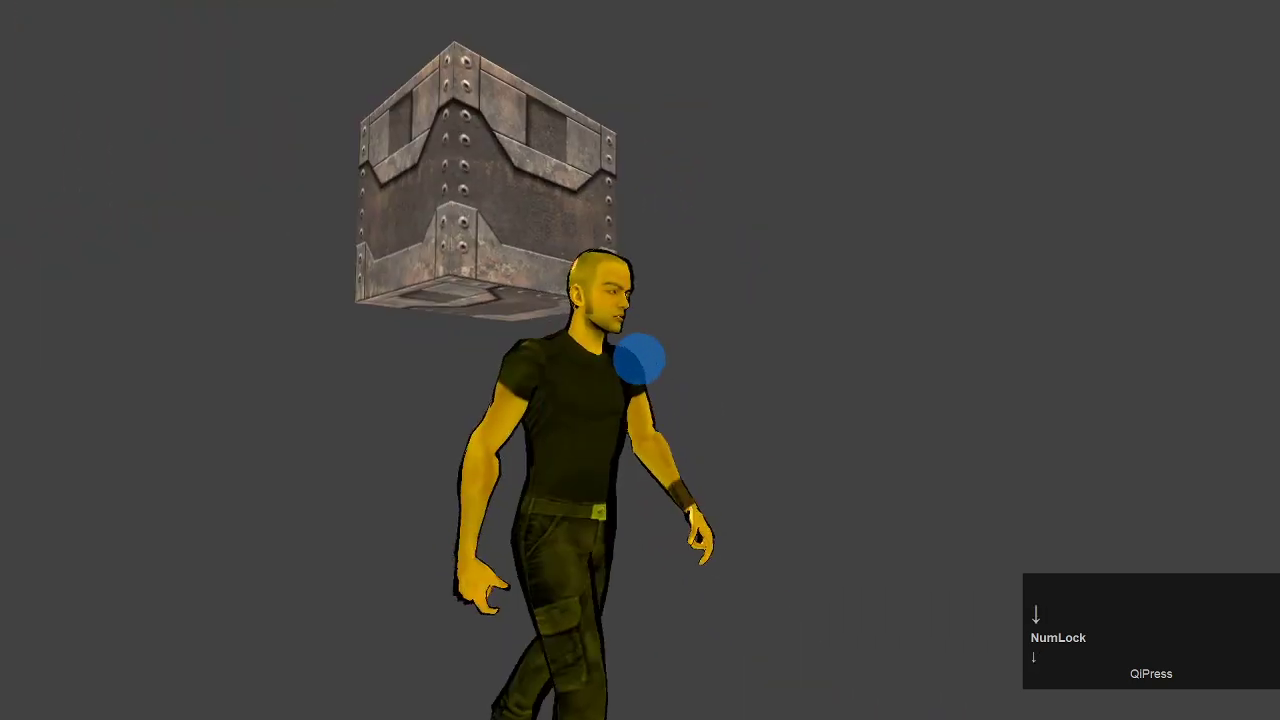
key(Left)
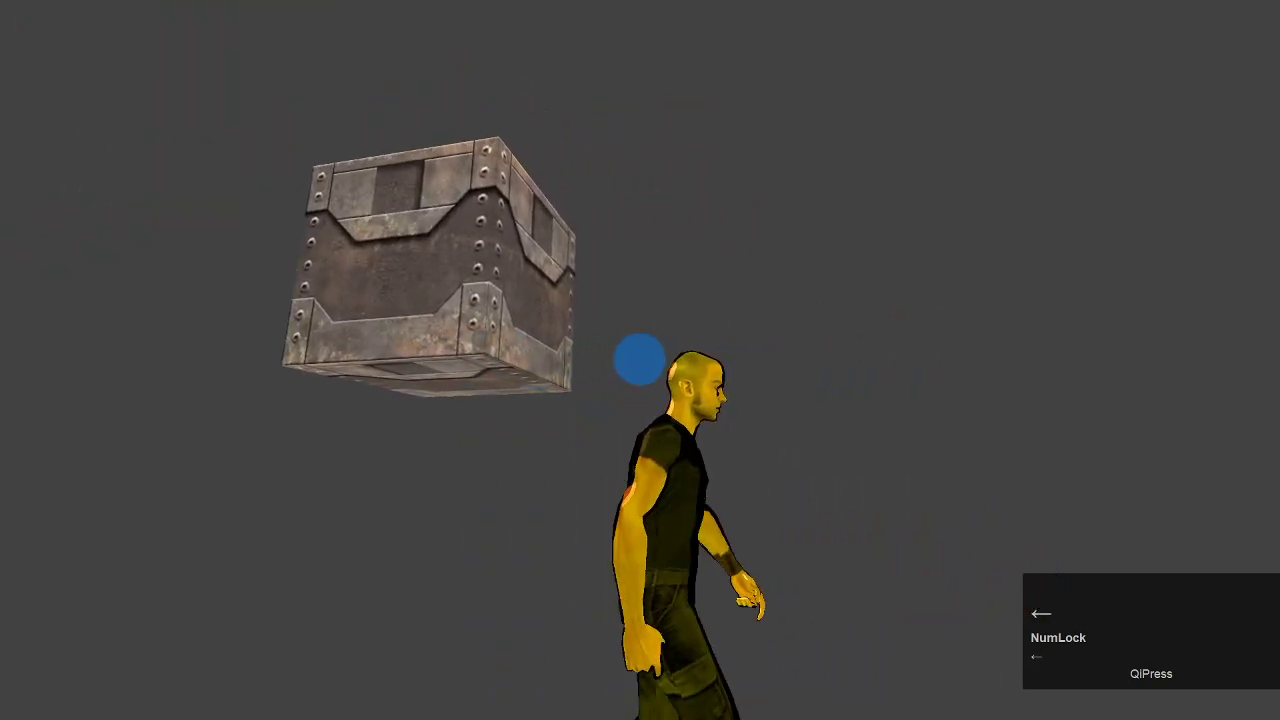
key(Left)
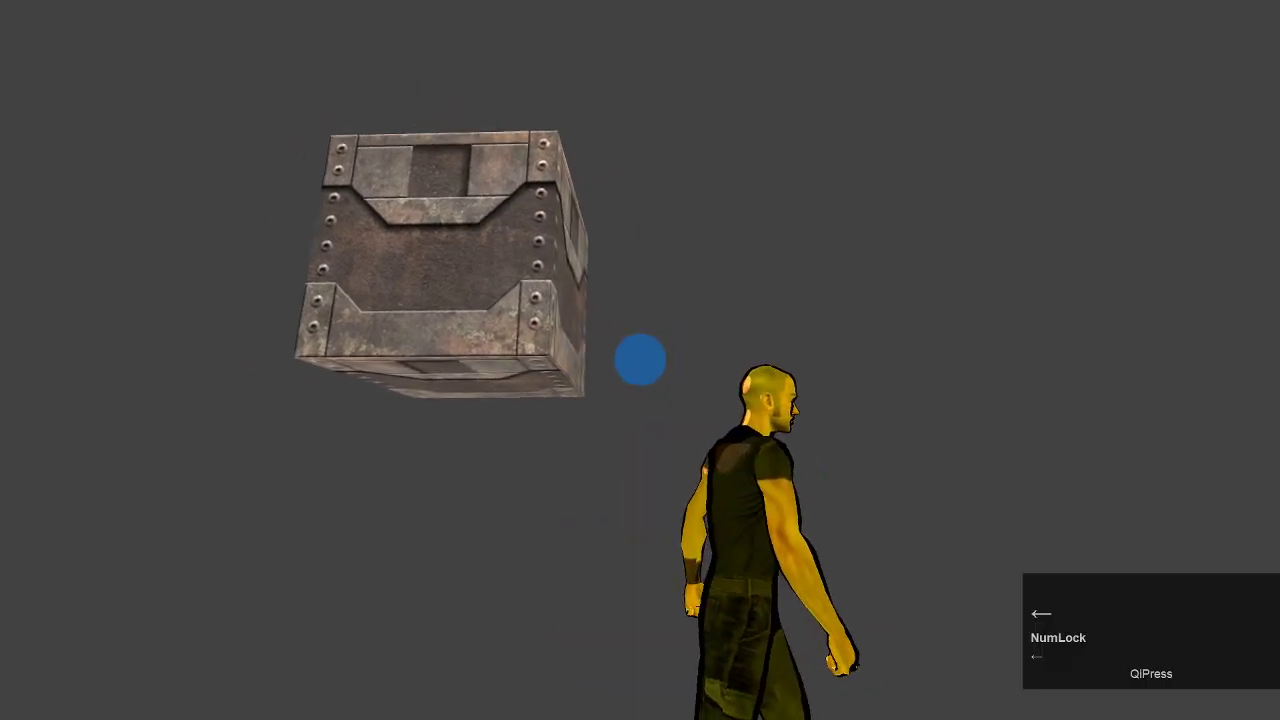
key(Up)
key(Down)
key(Left)
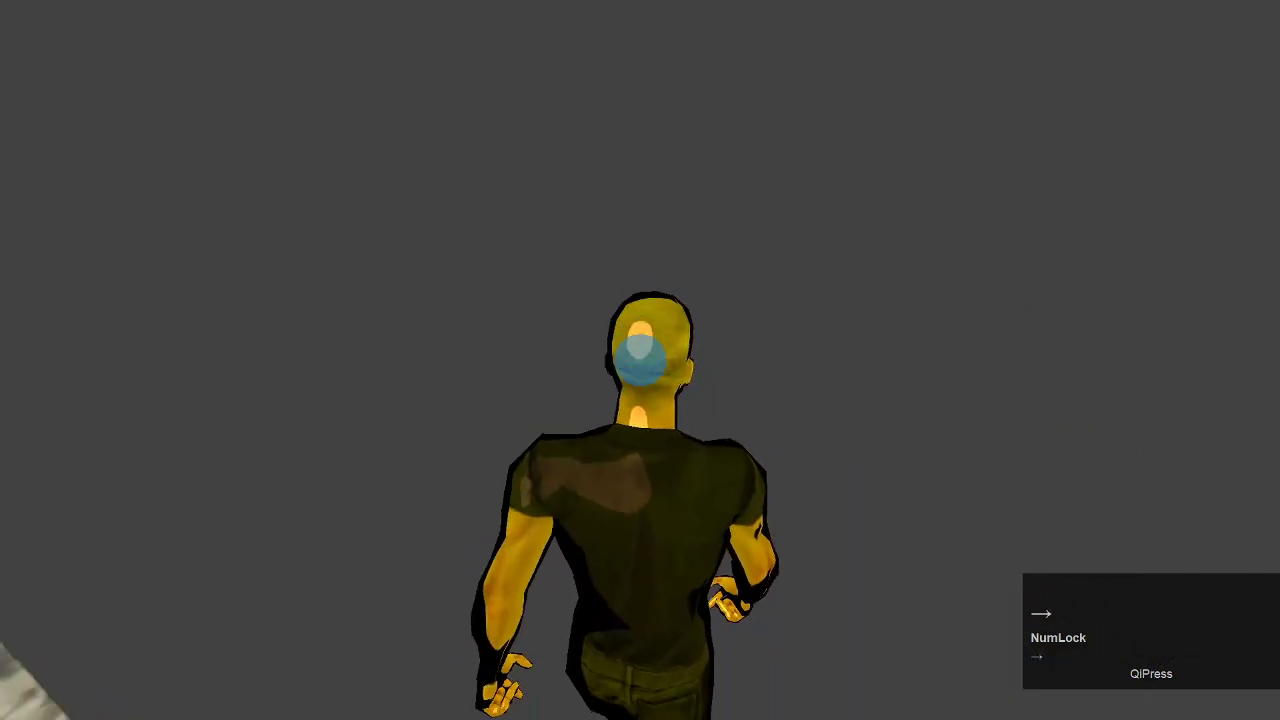
key(Down)
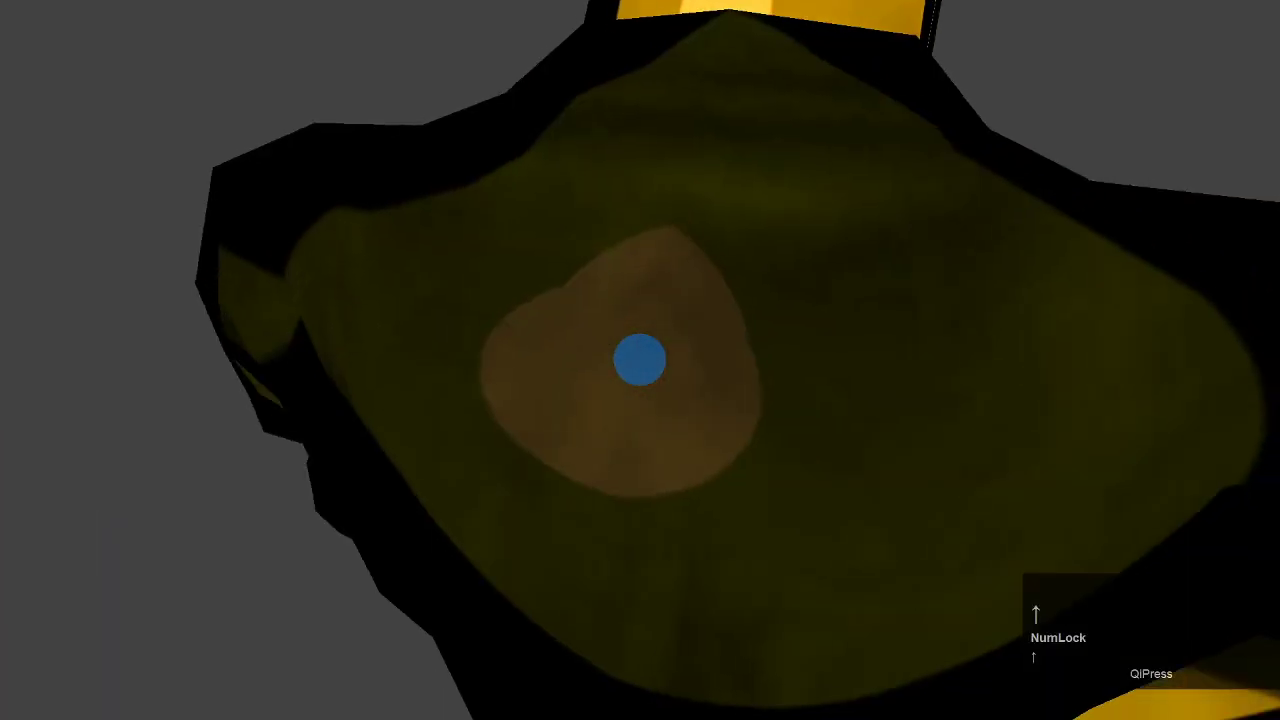
key(Right)
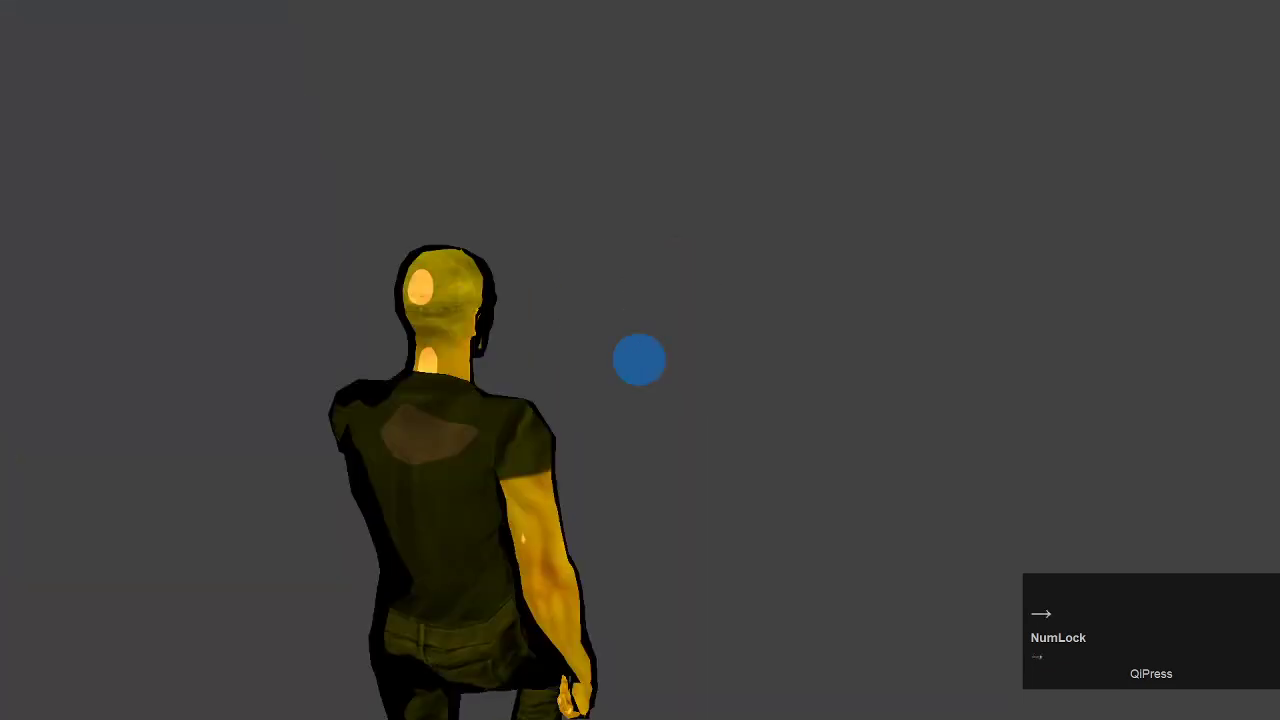
key(Up)
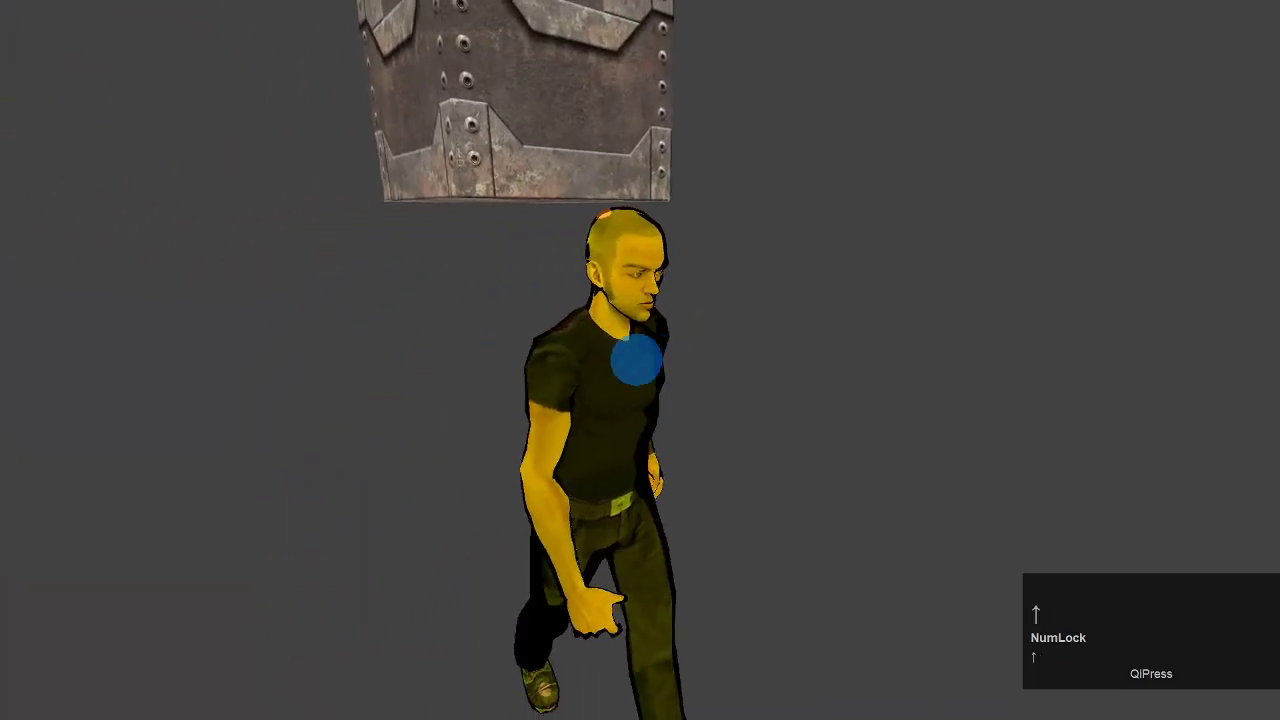
key(Right)
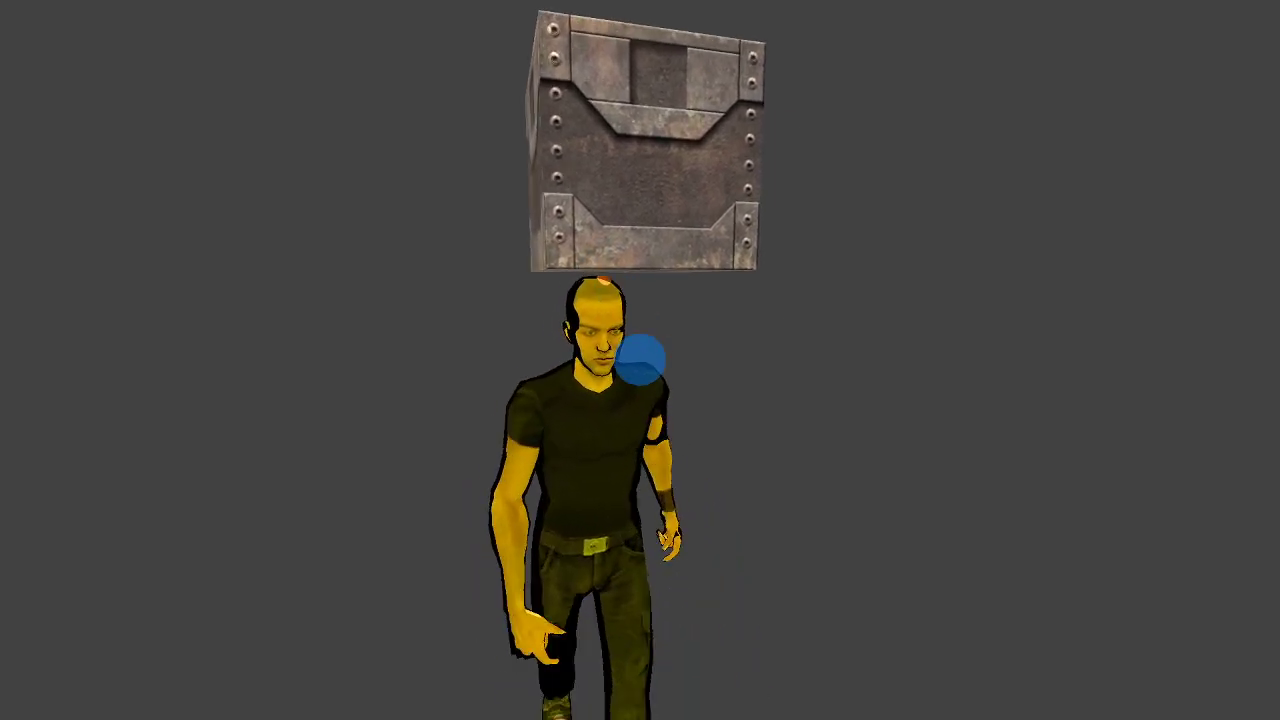
key(Left)
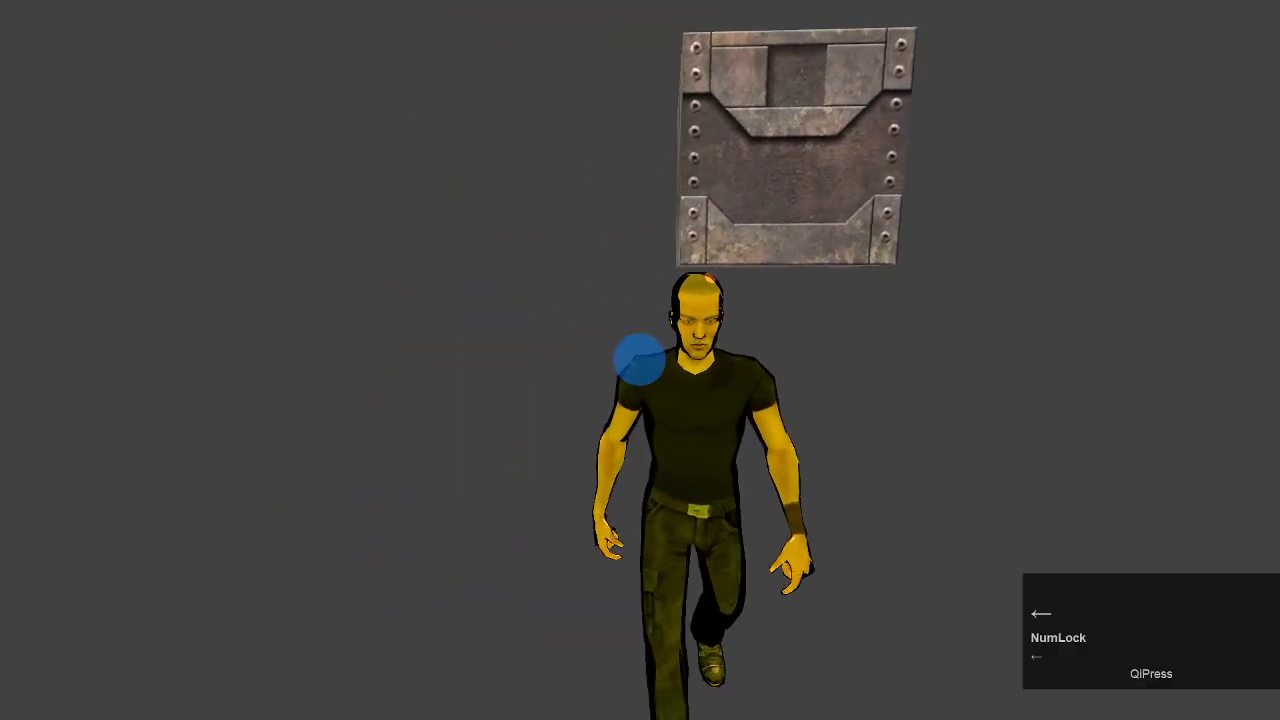